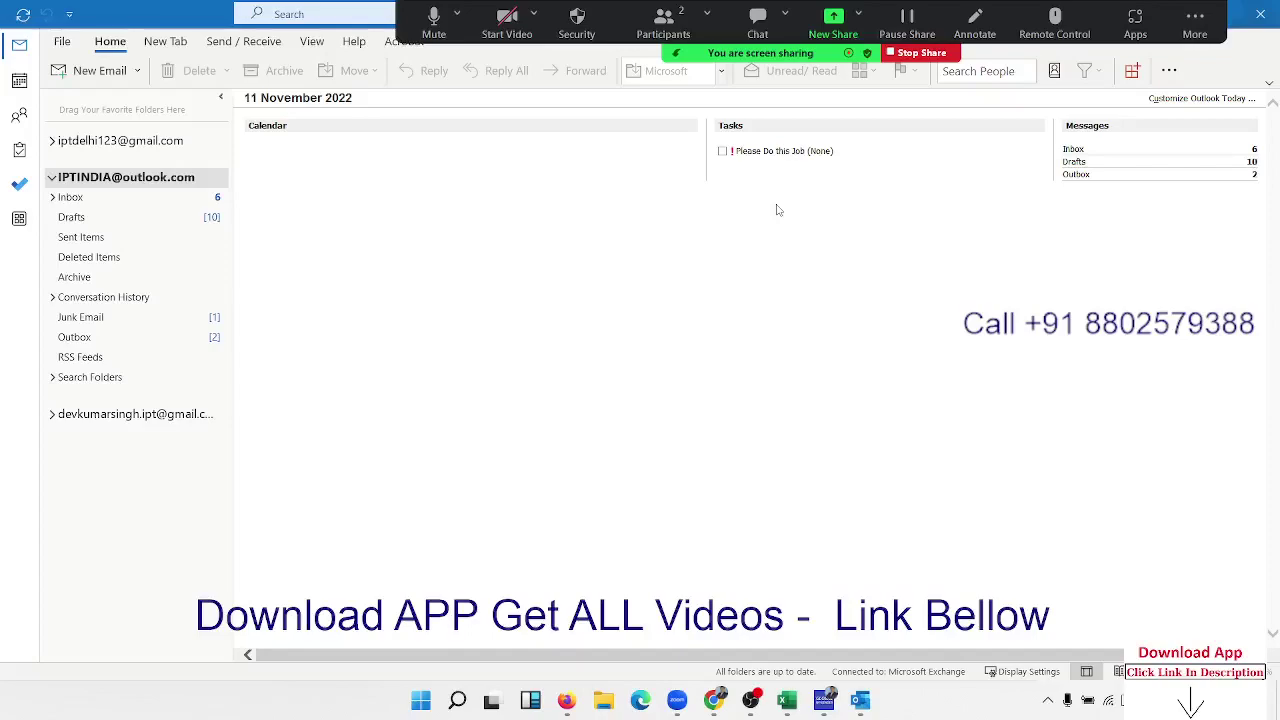
Step: Expand and re-collapse the Inbox subfolders, then collapse the Outlook.com account's folder list
{"action": "left_click", "coordinate": [53, 198]}
{"action": "left_click", "coordinate": [53, 198]}
{"action": "left_click", "coordinate": [52, 180]}
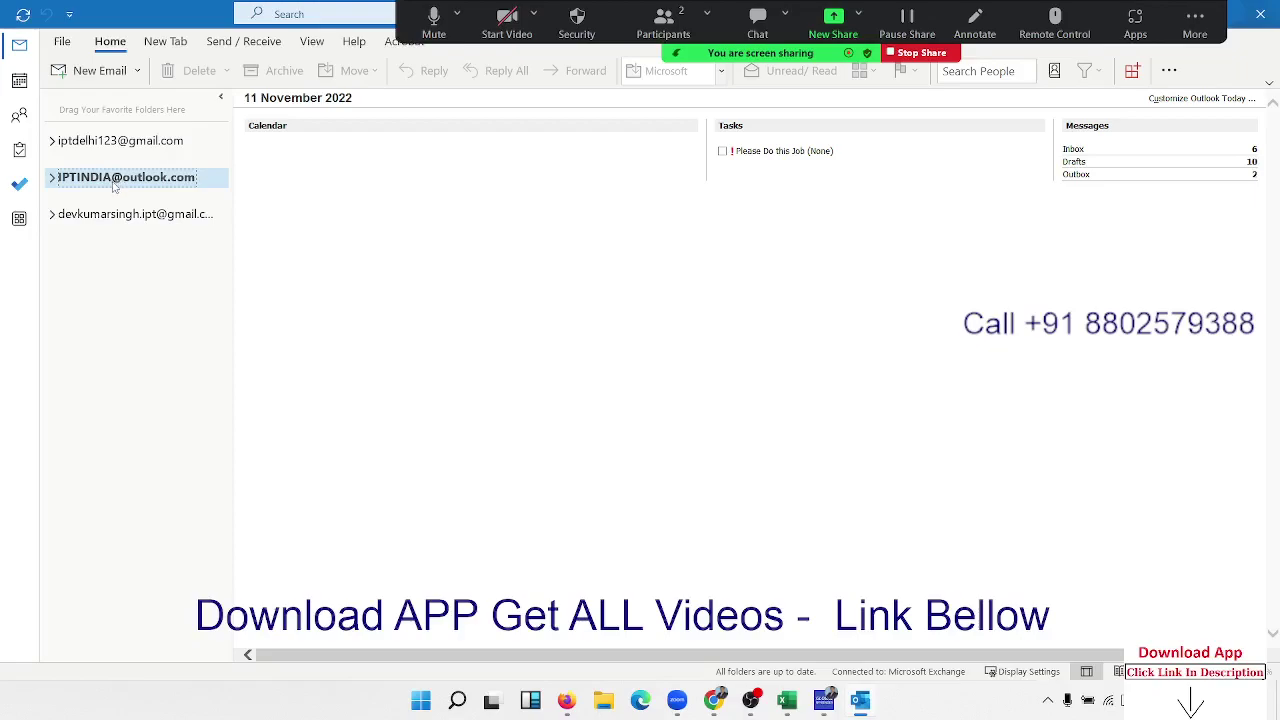
Step: Toggle the Outlook.com and lower Gmail account folder lists open and closed, then select the Gmail account
{"action": "left_click", "coordinate": [52, 177]}
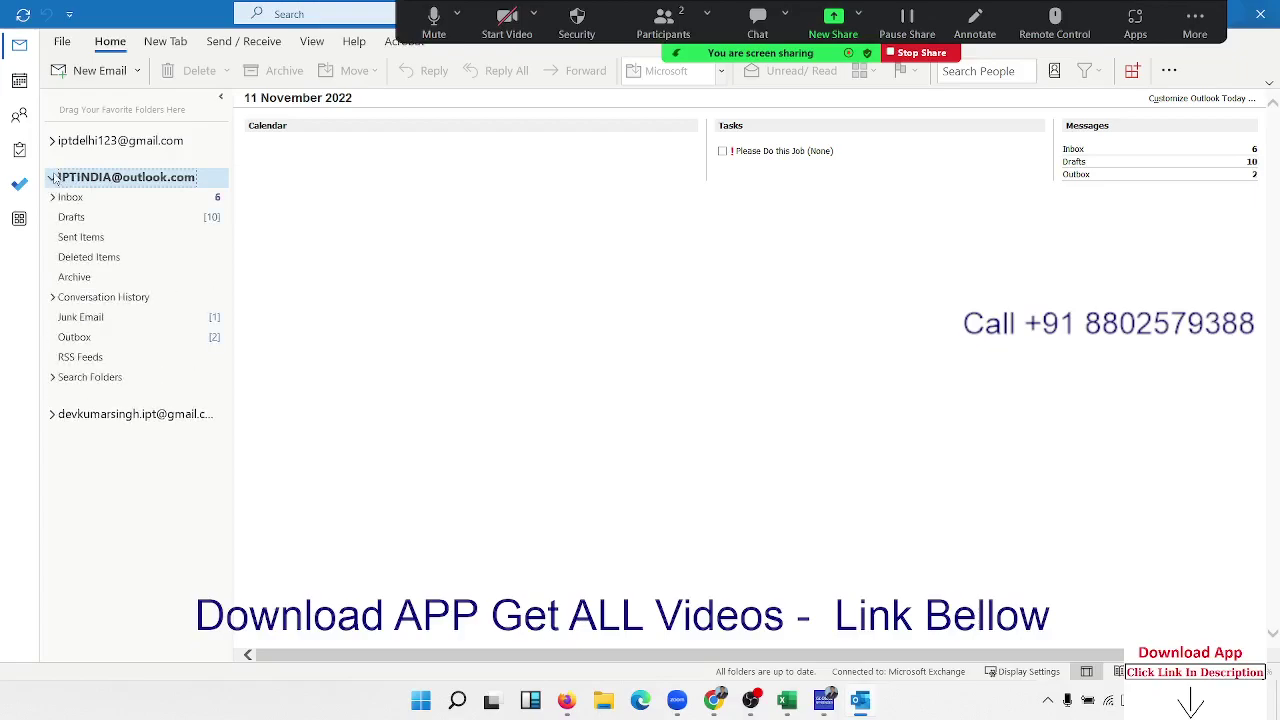
{"action": "left_click", "coordinate": [52, 177]}
{"action": "left_click", "coordinate": [52, 140]}
{"action": "left_click", "coordinate": [52, 140]}
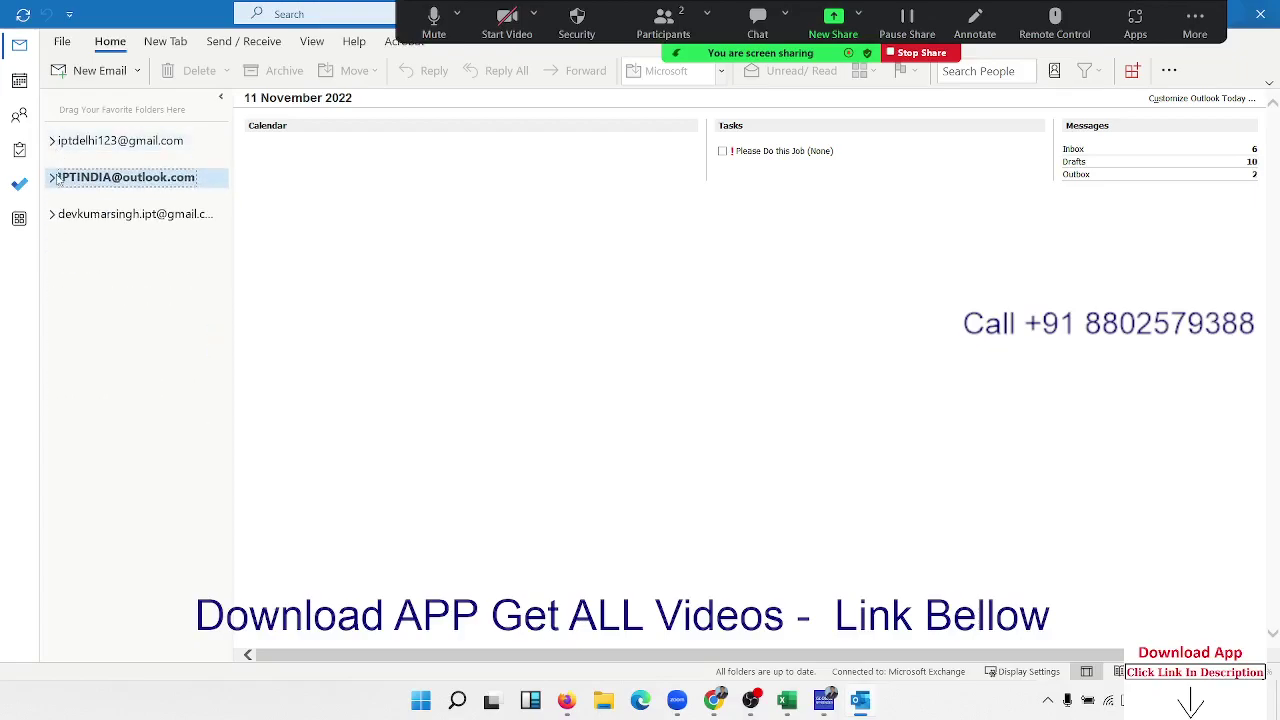
{"action": "left_click", "coordinate": [55, 215]}
{"action": "left_click", "coordinate": [52, 214]}
{"action": "left_click", "coordinate": [52, 141]}
{"action": "left_click", "coordinate": [52, 141]}
{"action": "left_click", "coordinate": [62, 214]}
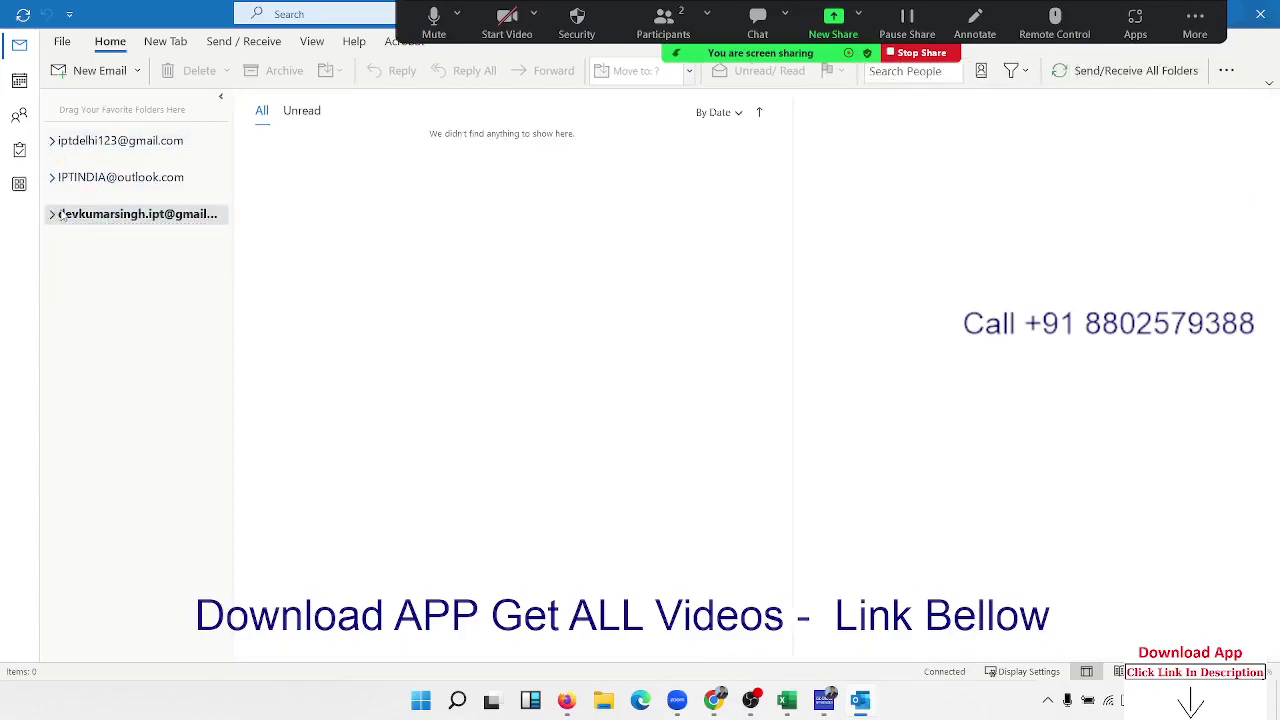
Step: Read the WhatsApp Business support message in the lower Gmail Inbox, then return to Outlook.com
{"action": "left_click", "coordinate": [55, 216]}
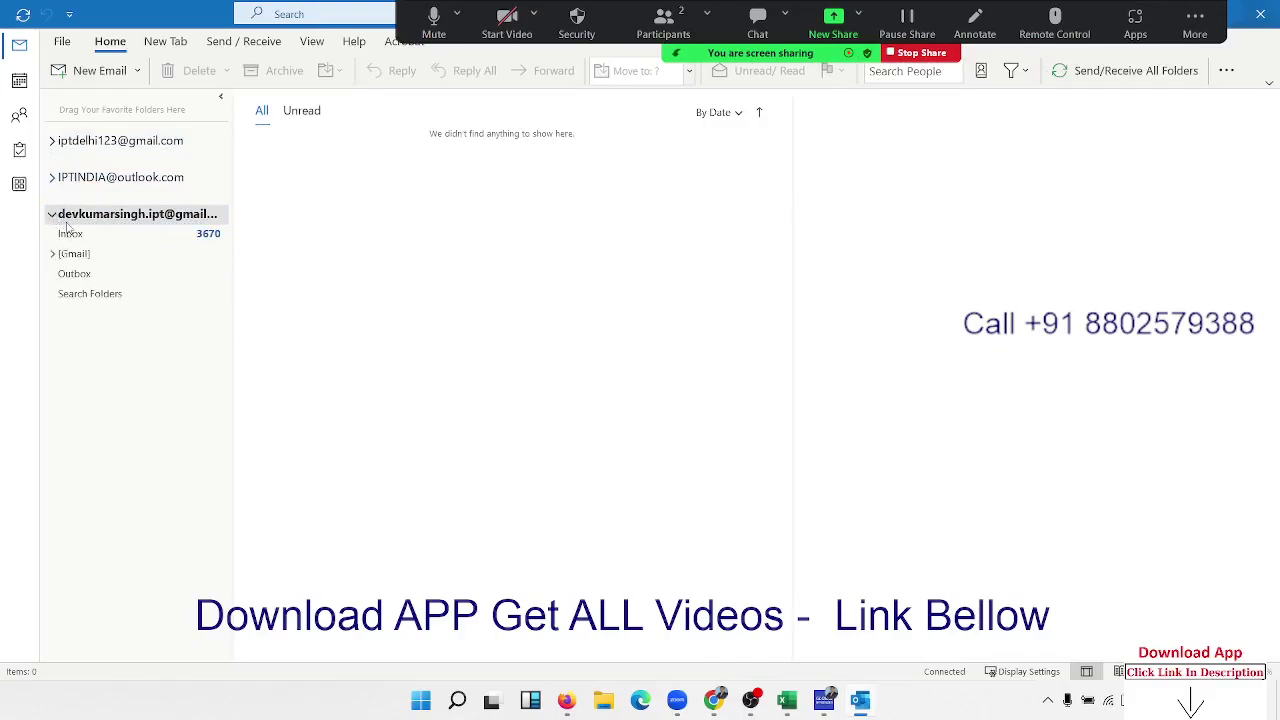
{"action": "left_click", "coordinate": [70, 234]}
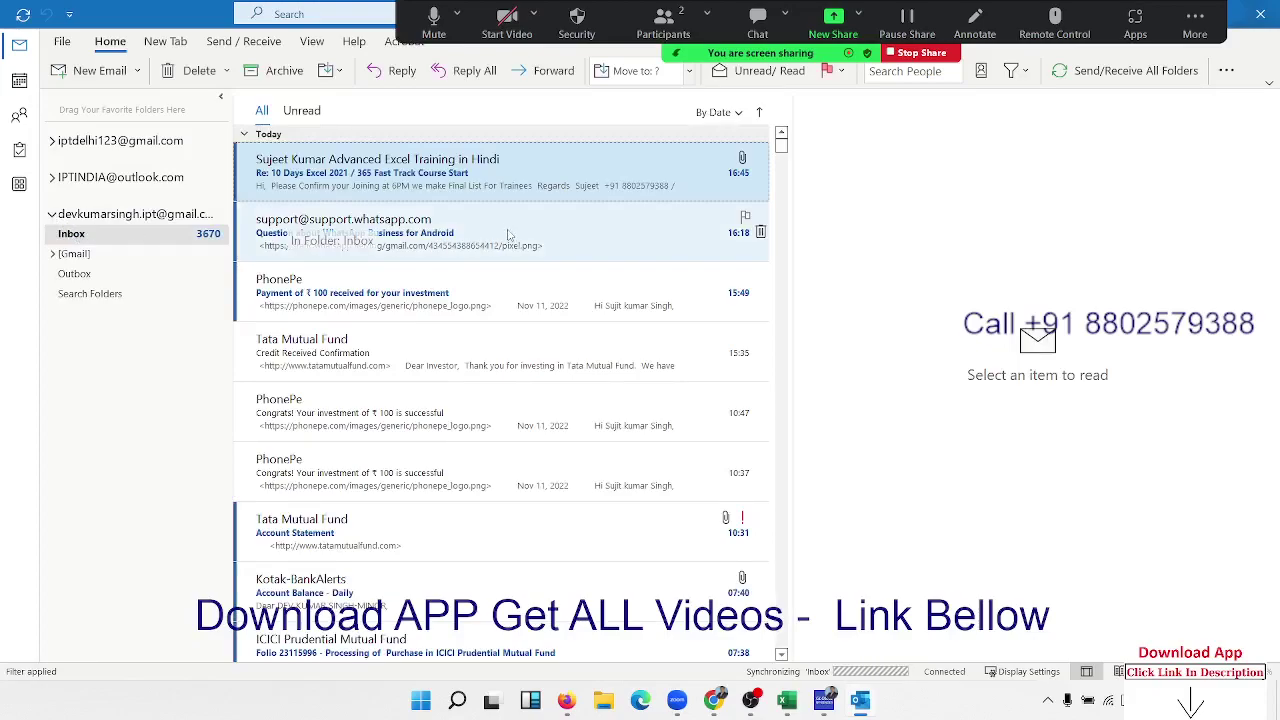
{"action": "left_click", "coordinate": [445, 253]}
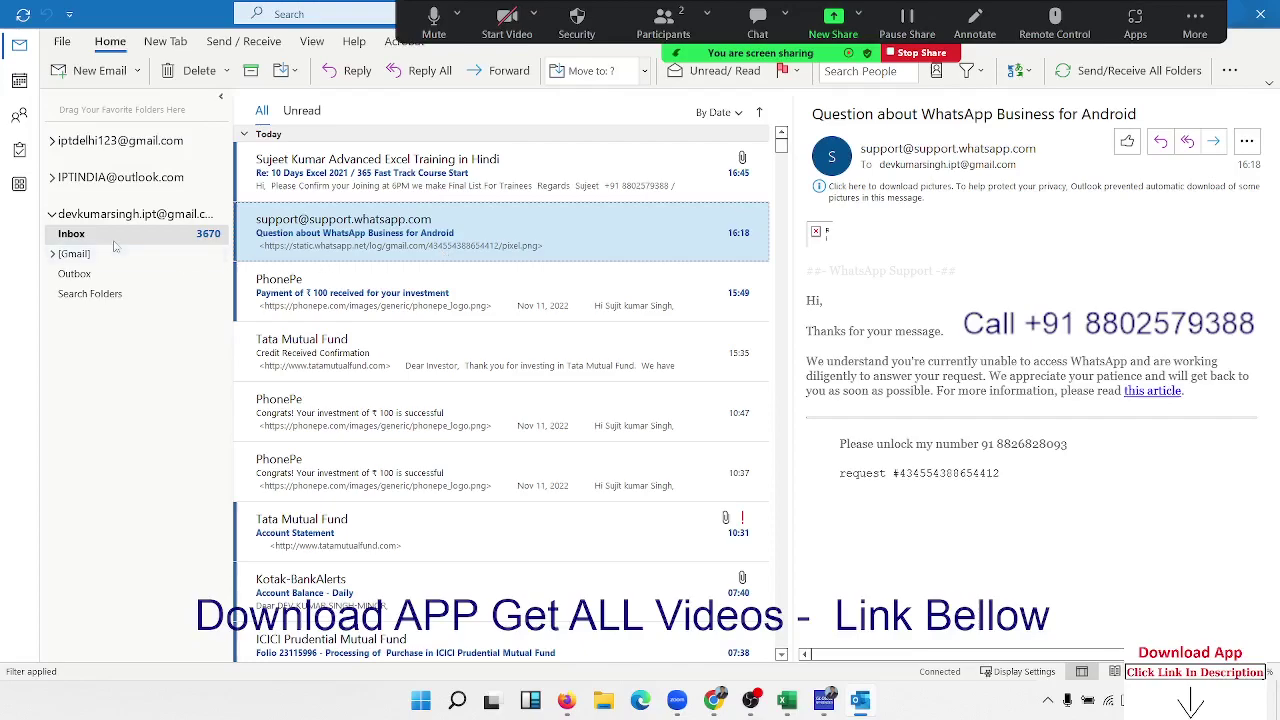
{"action": "left_click", "coordinate": [84, 182]}
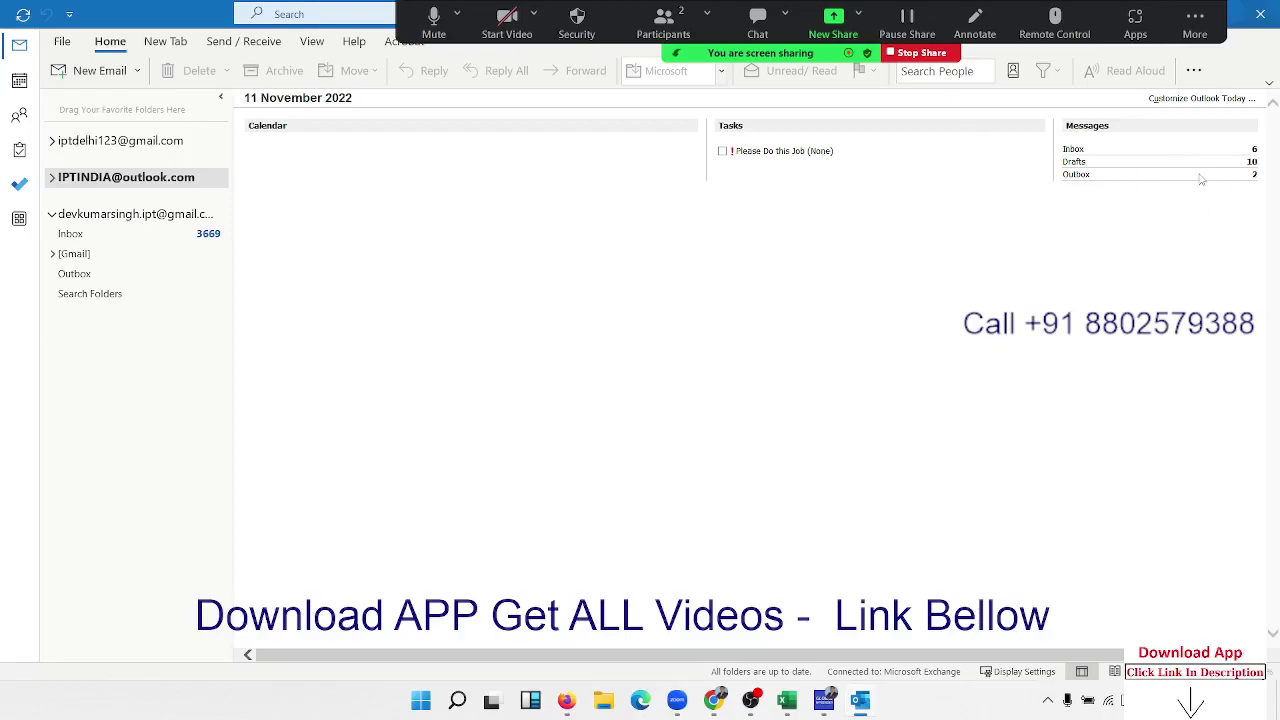
Step: Browse the Outlook.com Inbox's Other tab, then open the Drafts folder showing 10 drafts
{"action": "left_click", "coordinate": [52, 178]}
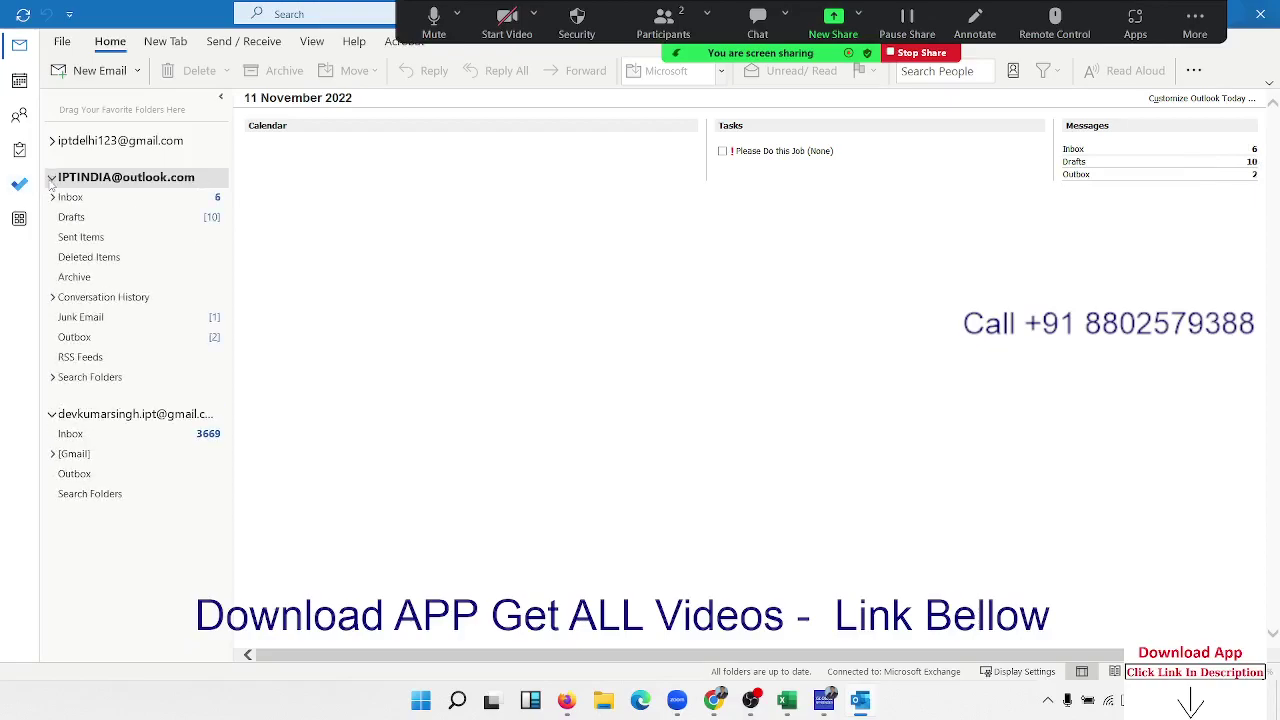
{"action": "left_click", "coordinate": [66, 197]}
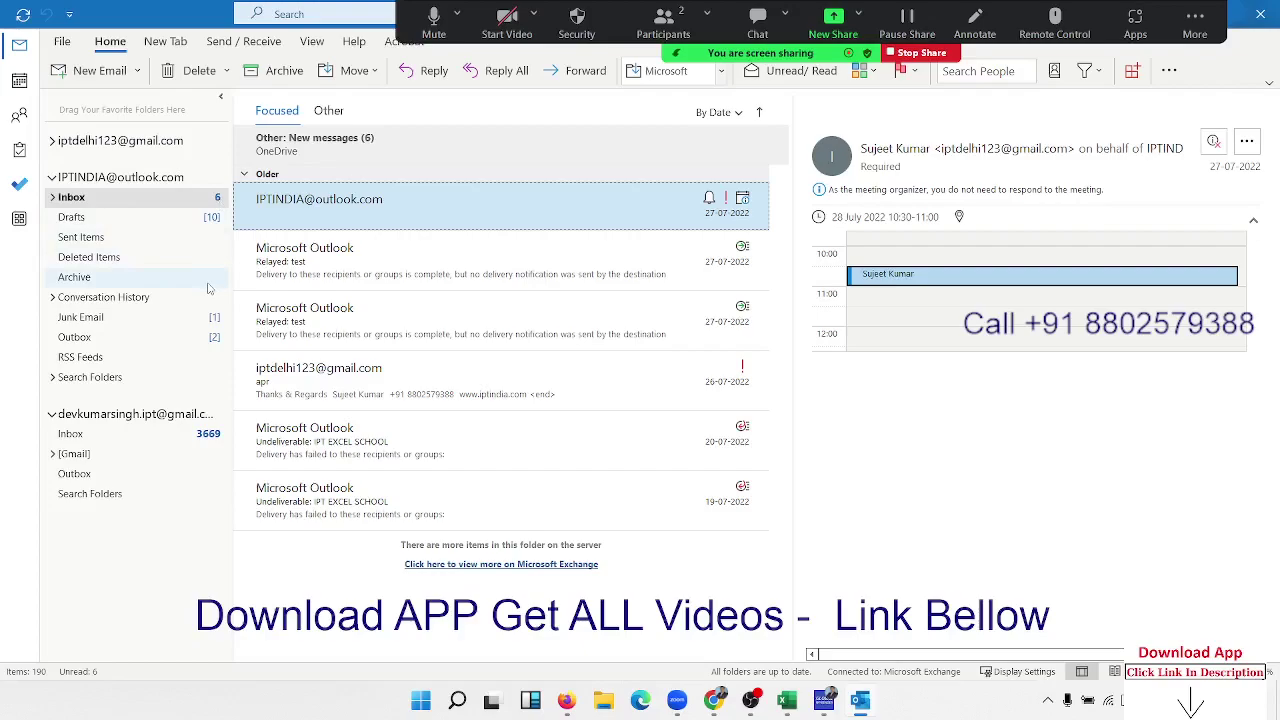
{"action": "left_click", "coordinate": [305, 147]}
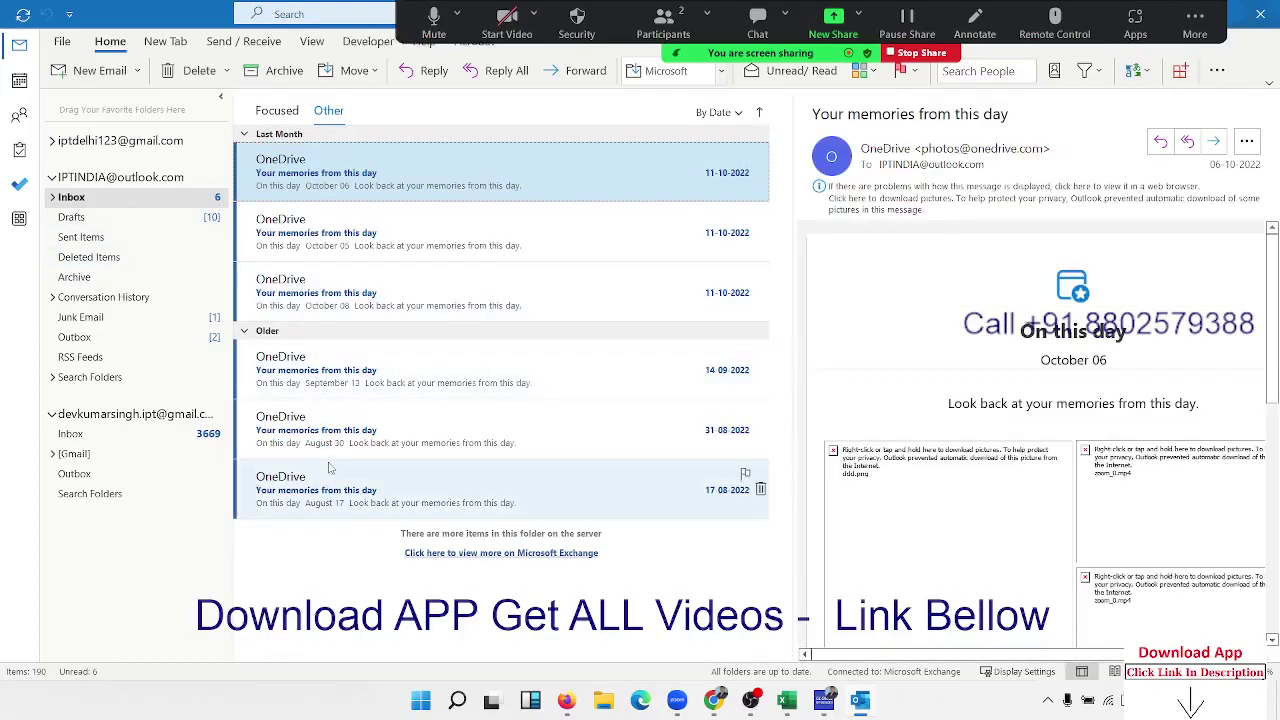
{"action": "left_click", "coordinate": [124, 226]}
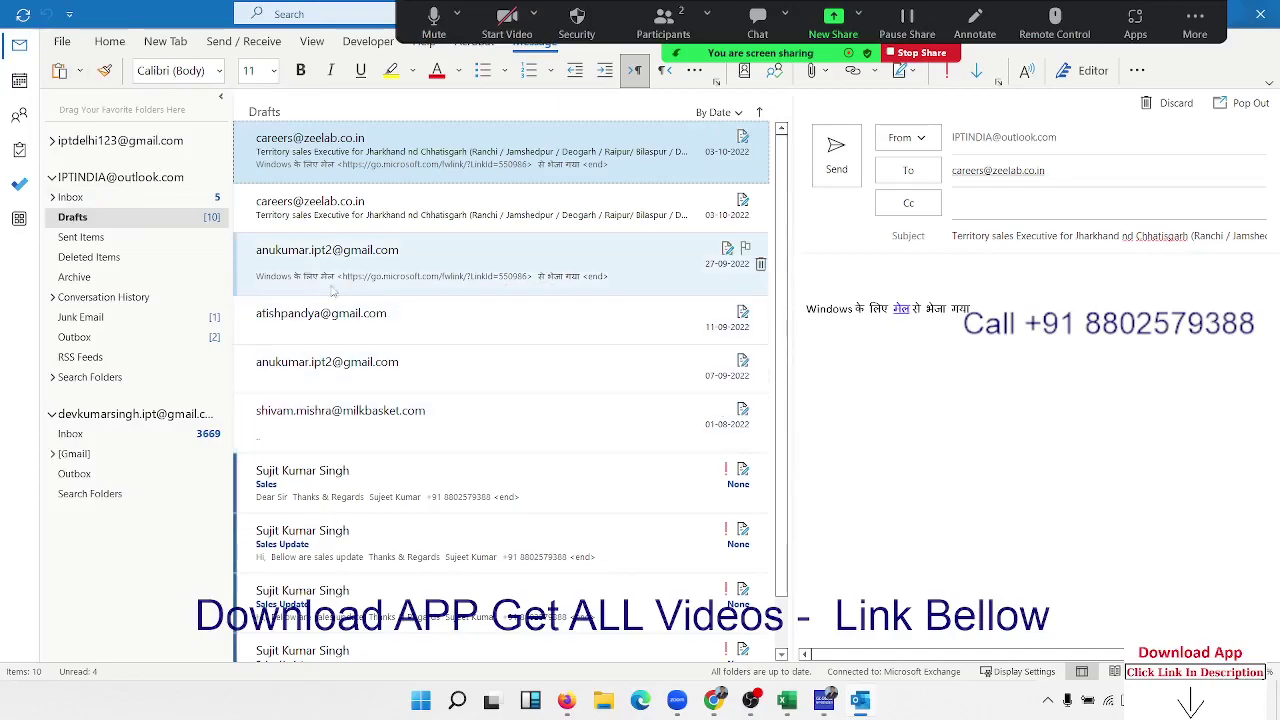
Step: Delete the meeting invitation and 20-07 Undeliverable messages from the Outlook.com Inbox, then view Deleted Items
{"action": "left_click", "coordinate": [72, 197]}
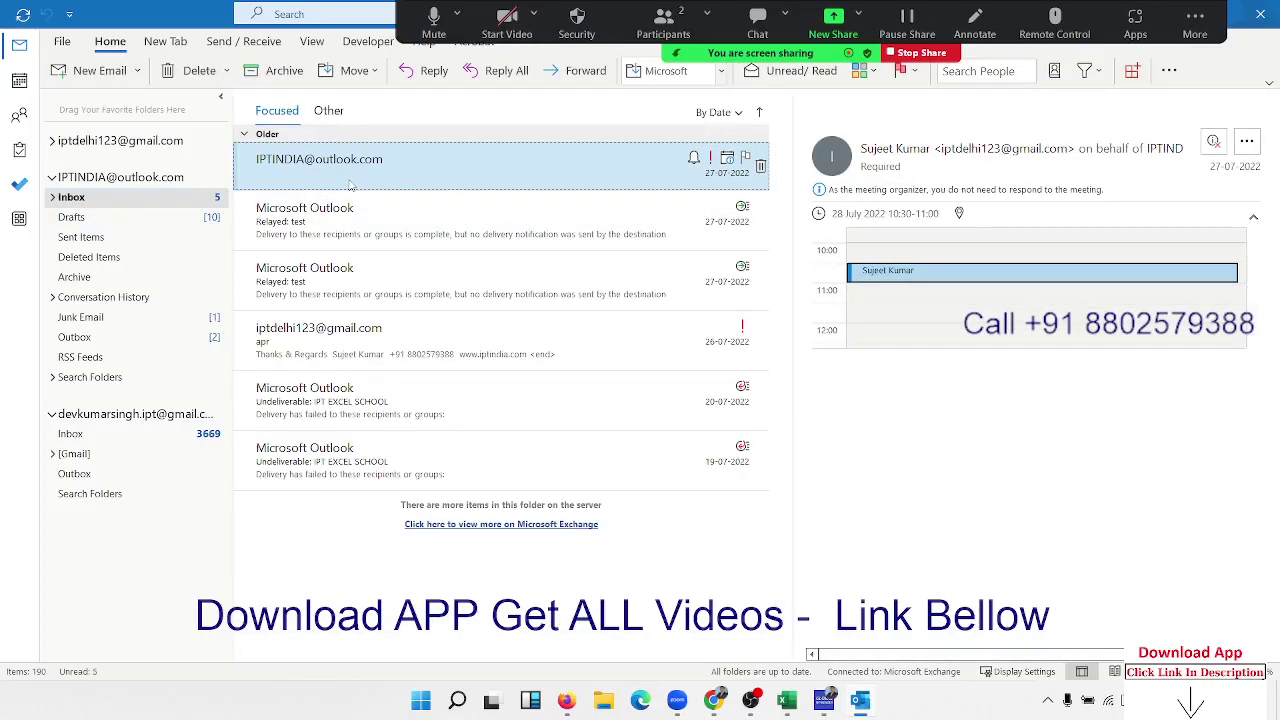
{"action": "key", "text": "Delete"}
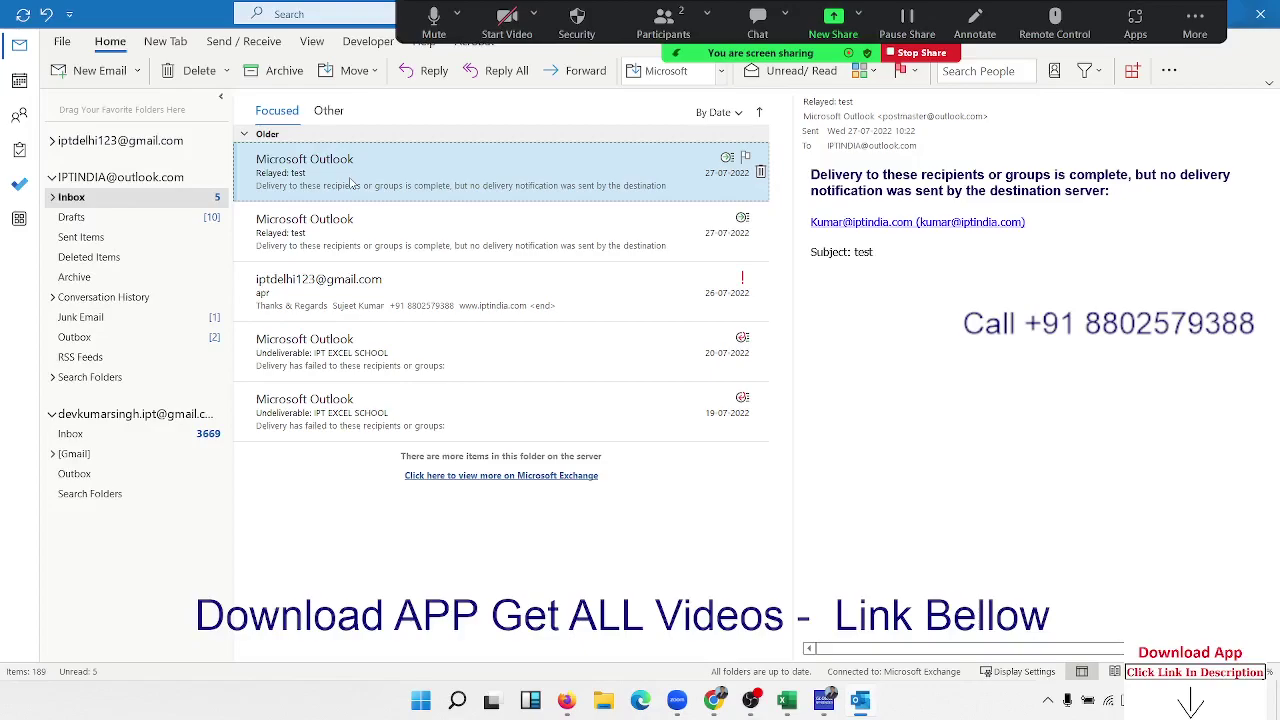
{"action": "key", "text": "Down"}
{"action": "key", "text": "Down"}
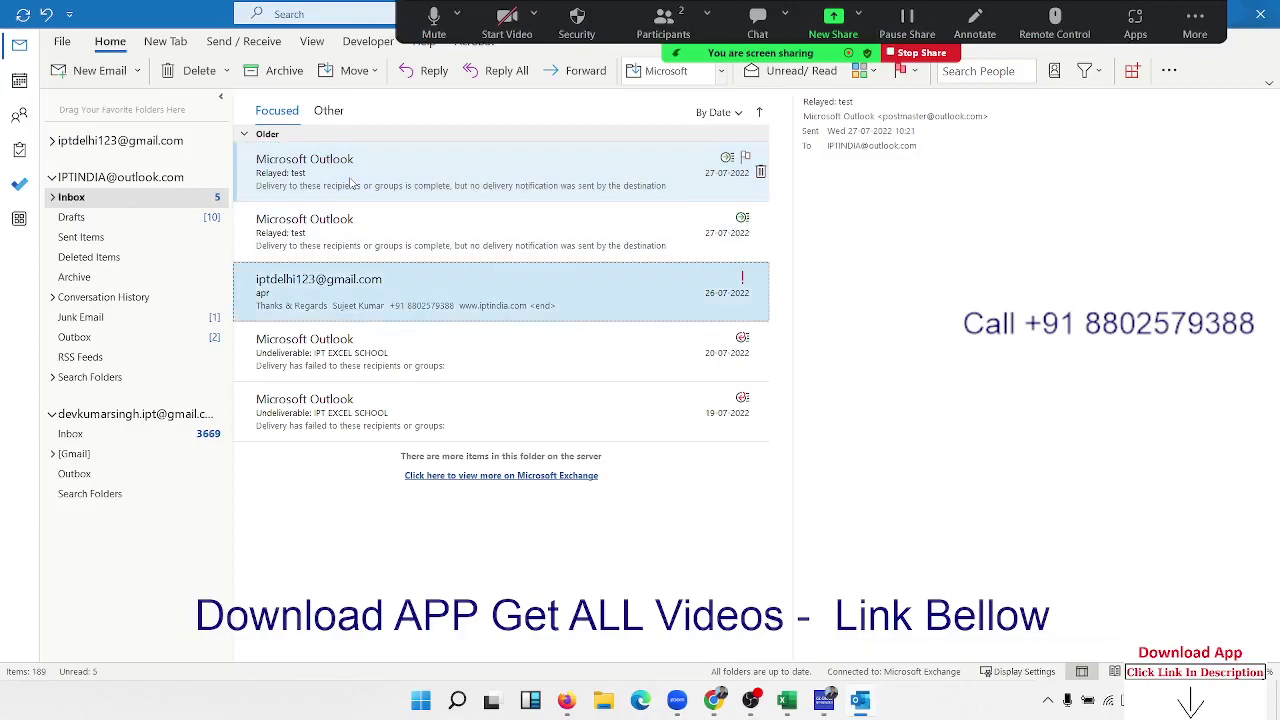
{"action": "key", "text": "Down"}
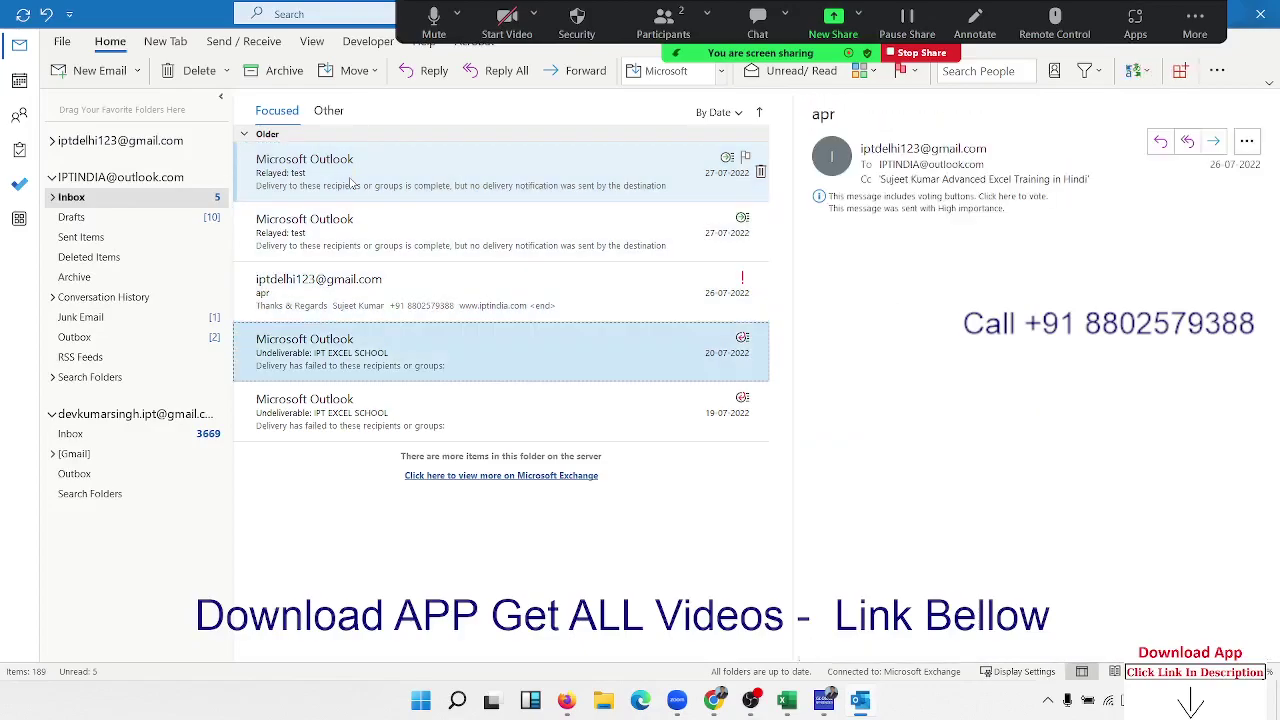
{"action": "key", "text": "Delete"}
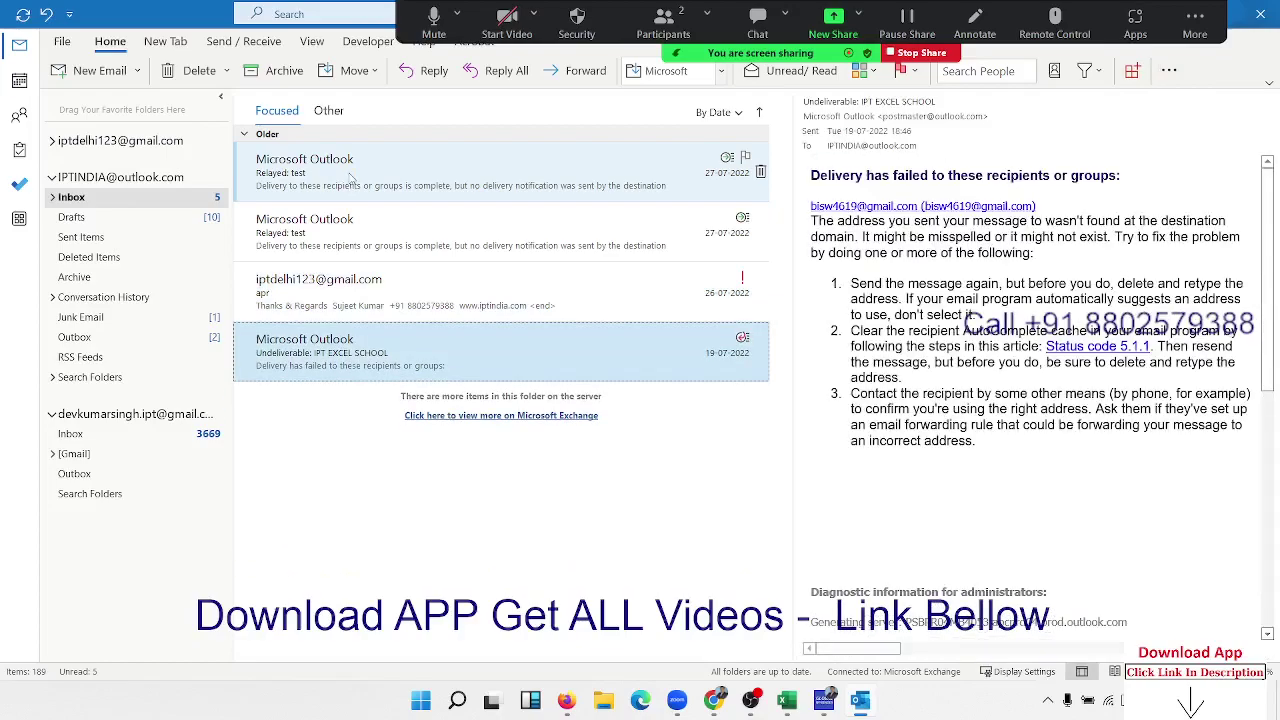
{"action": "left_click", "coordinate": [130, 260]}
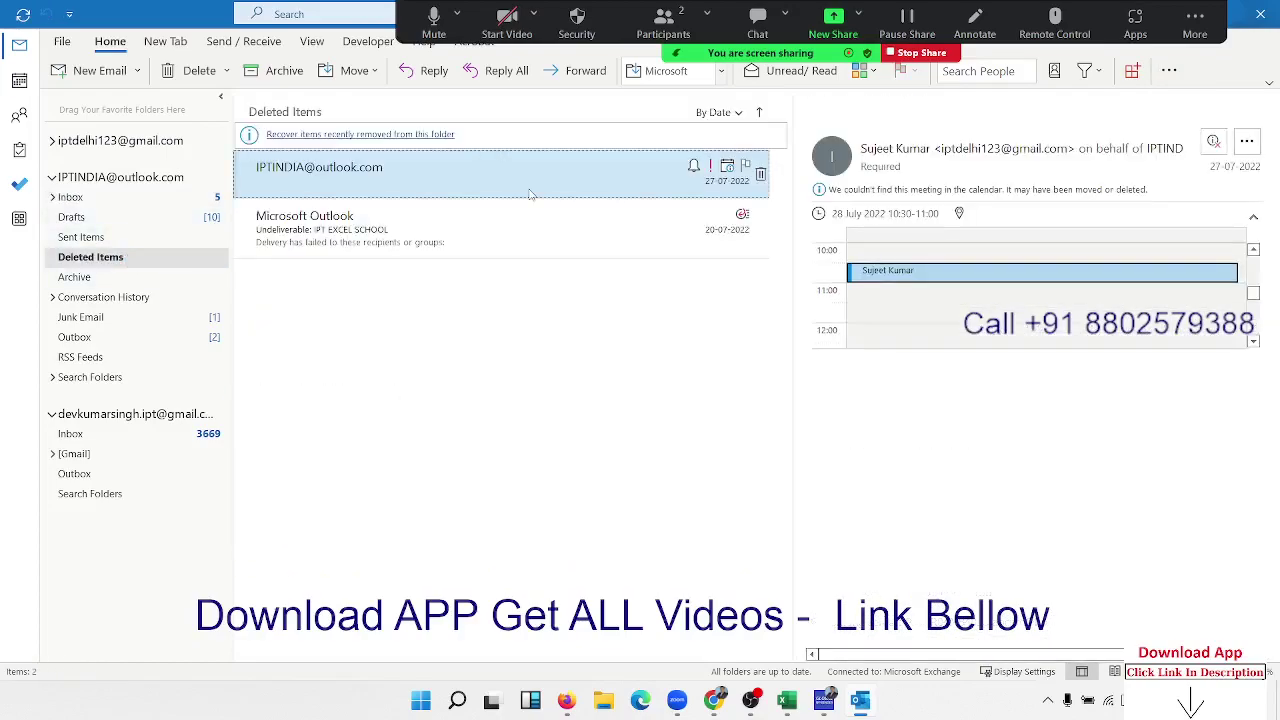
Step: Empty the Deleted Items folder from its context menu, confirming the permanent deletion
{"action": "right_click", "coordinate": [155, 262]}
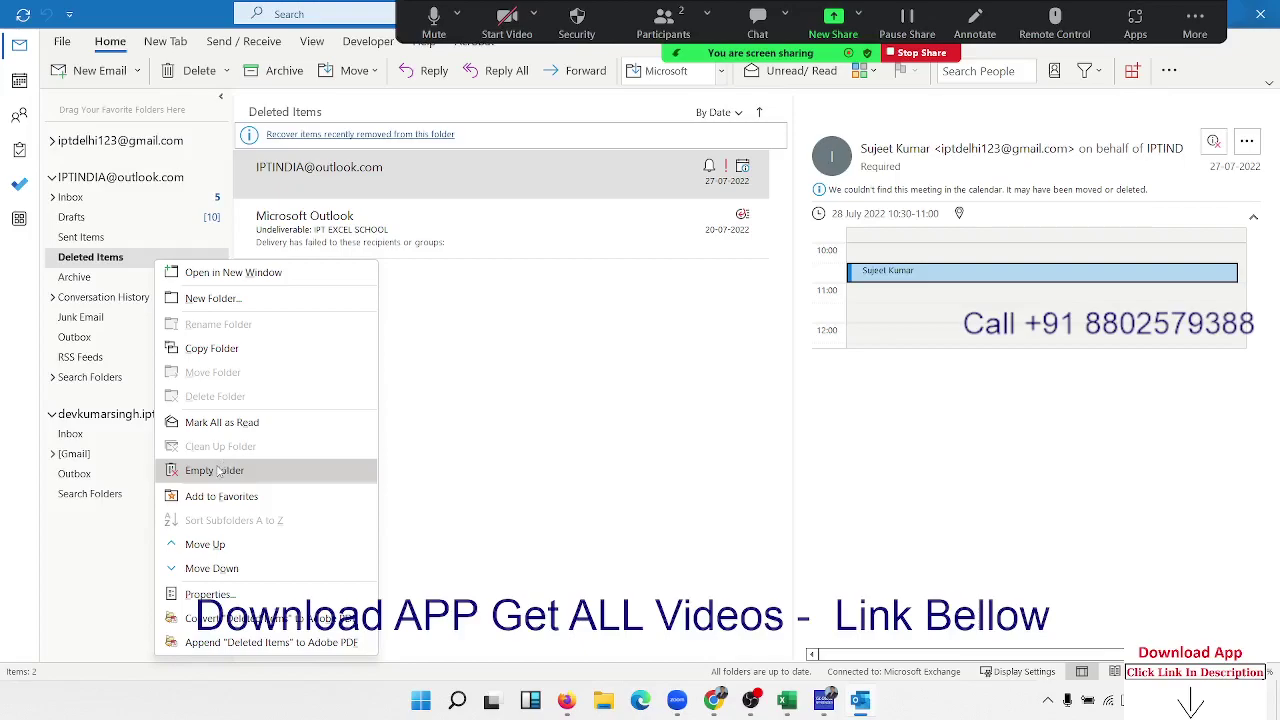
{"action": "left_click", "coordinate": [214, 470]}
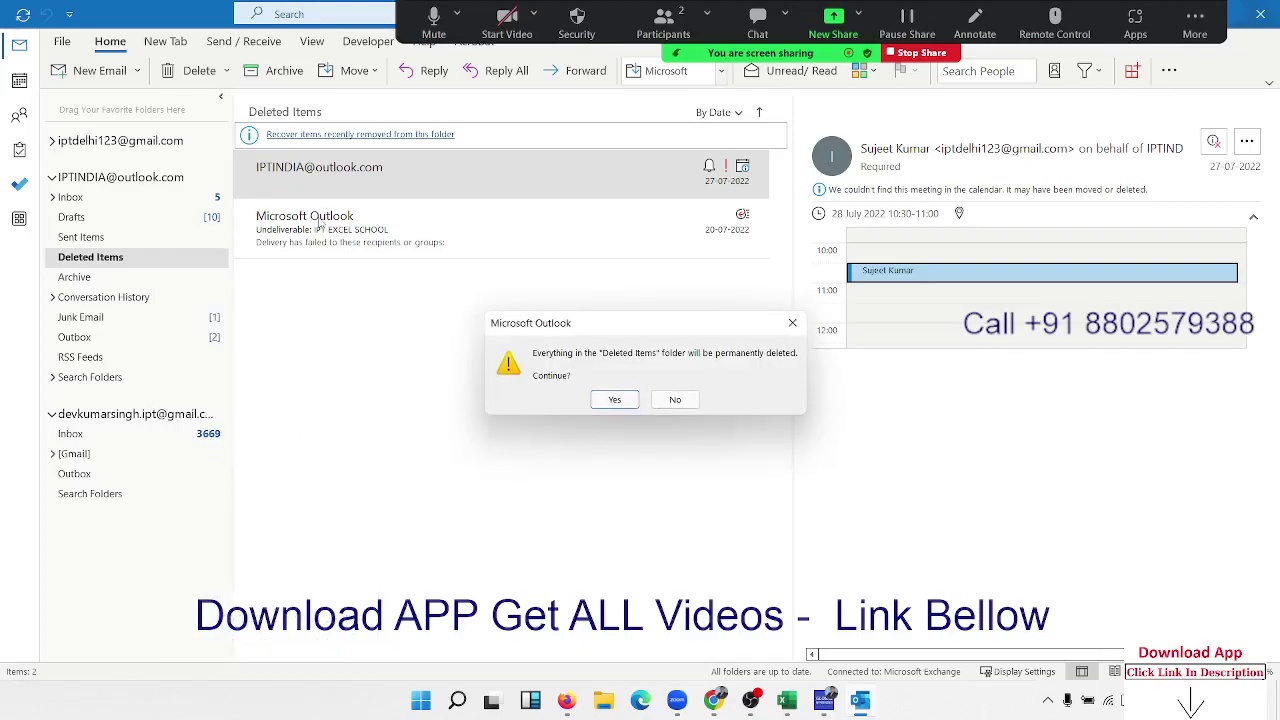
{"action": "left_click", "coordinate": [616, 401]}
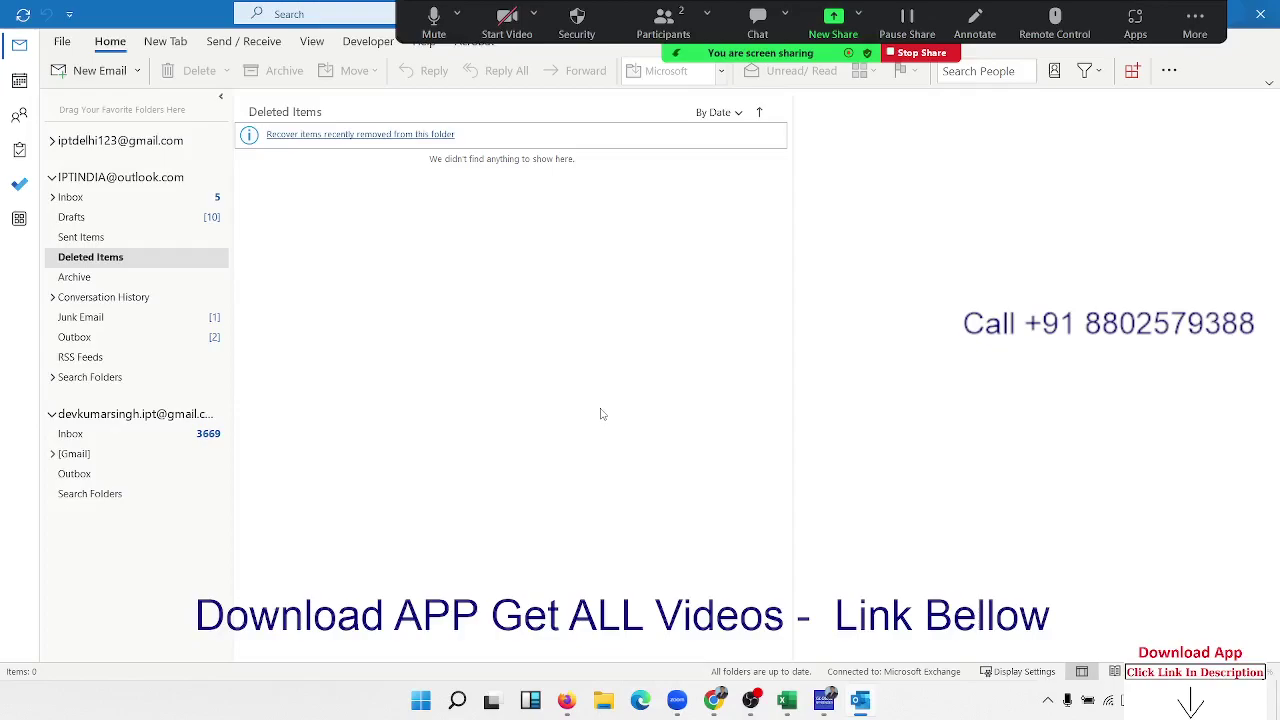
Step: View the Archive, Junk Email, Outbox and RSS Feeds folders, then collapse the Outlook.com and Gmail accounts
{"action": "left_click", "coordinate": [108, 280]}
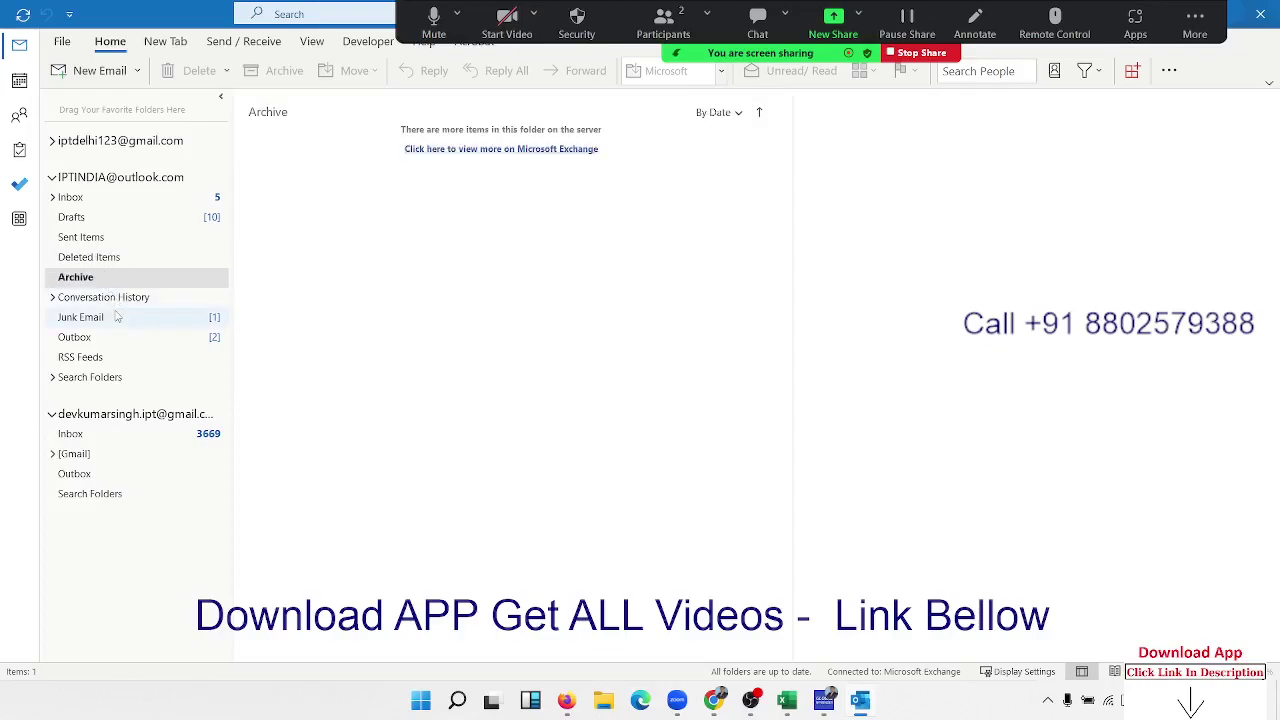
{"action": "left_click", "coordinate": [117, 316]}
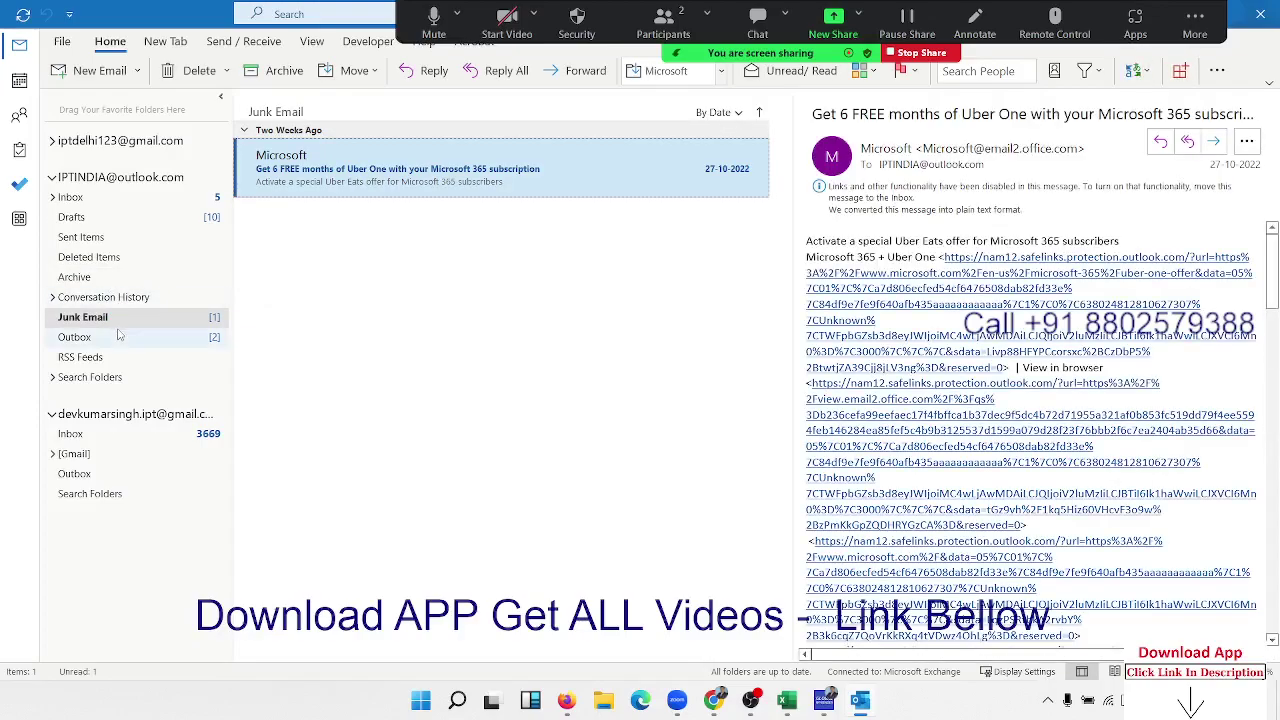
{"action": "left_click", "coordinate": [118, 338]}
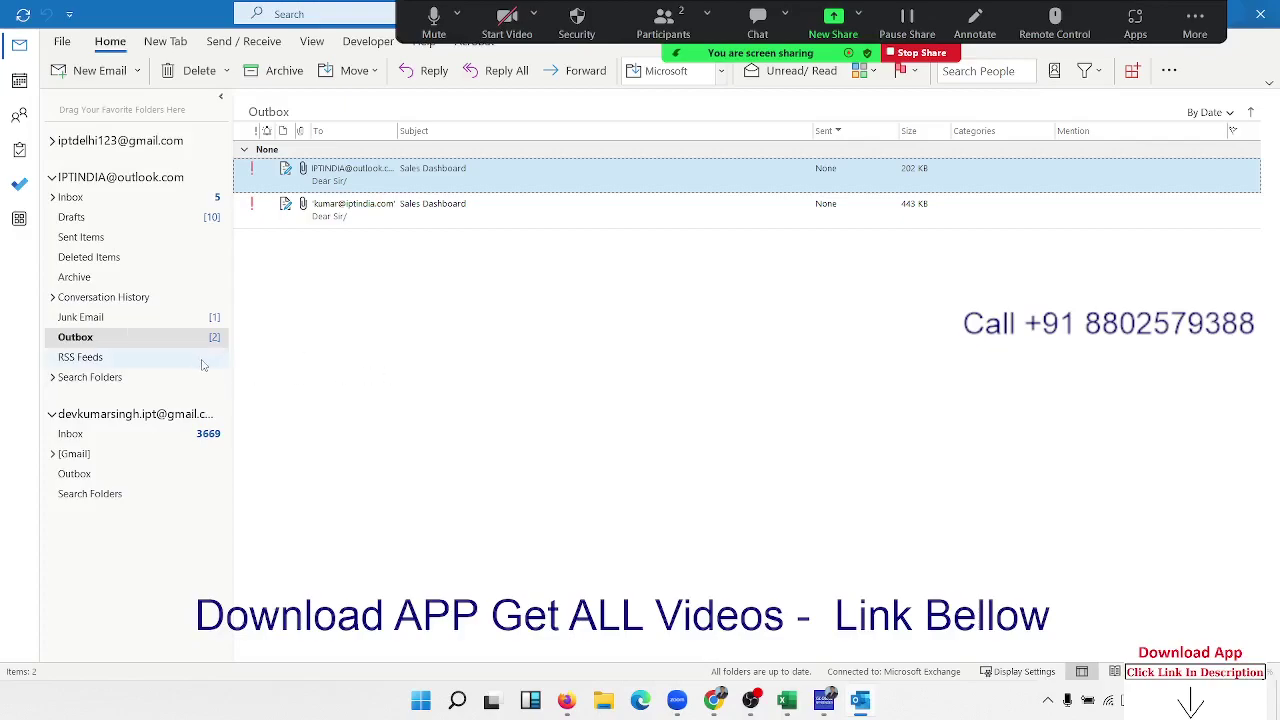
{"action": "left_click", "coordinate": [196, 362]}
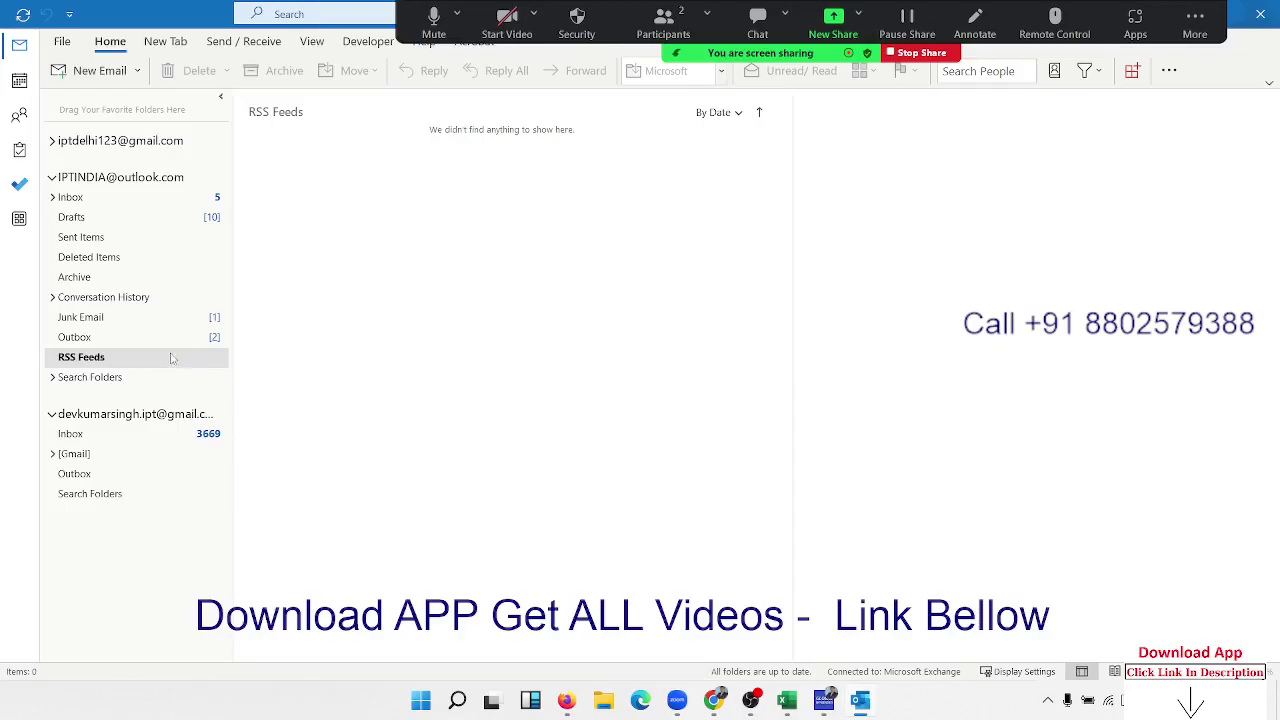
{"action": "left_click", "coordinate": [52, 177]}
{"action": "left_click", "coordinate": [51, 215]}
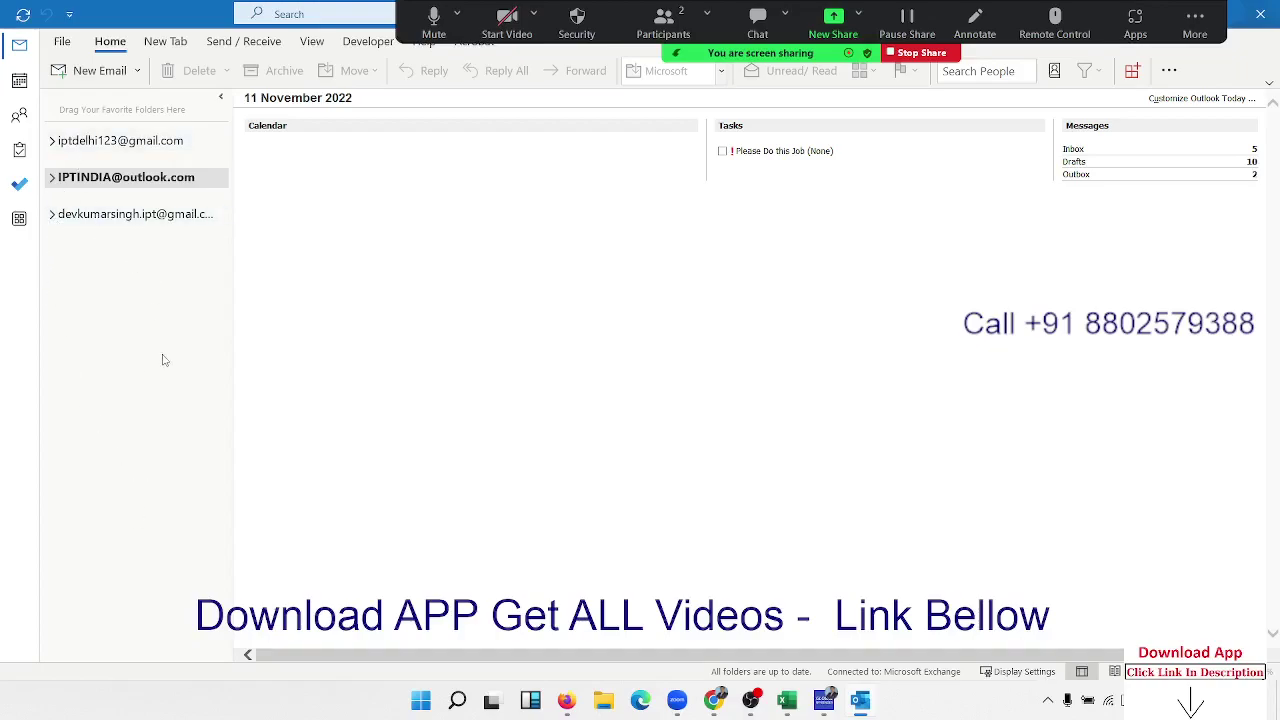
Step: Open Outlook Options from the File menu and cancel, then show the Account Settings dropdown
{"action": "left_click", "coordinate": [62, 41]}
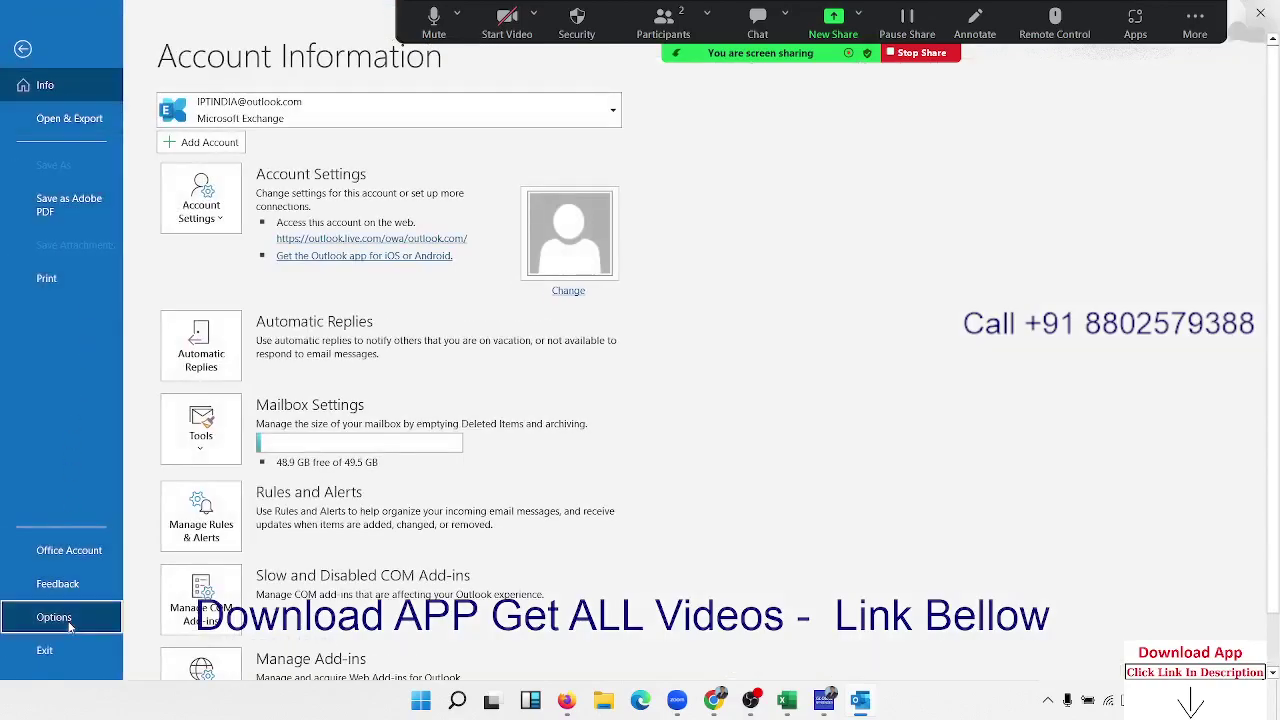
{"action": "left_click", "coordinate": [54, 617]}
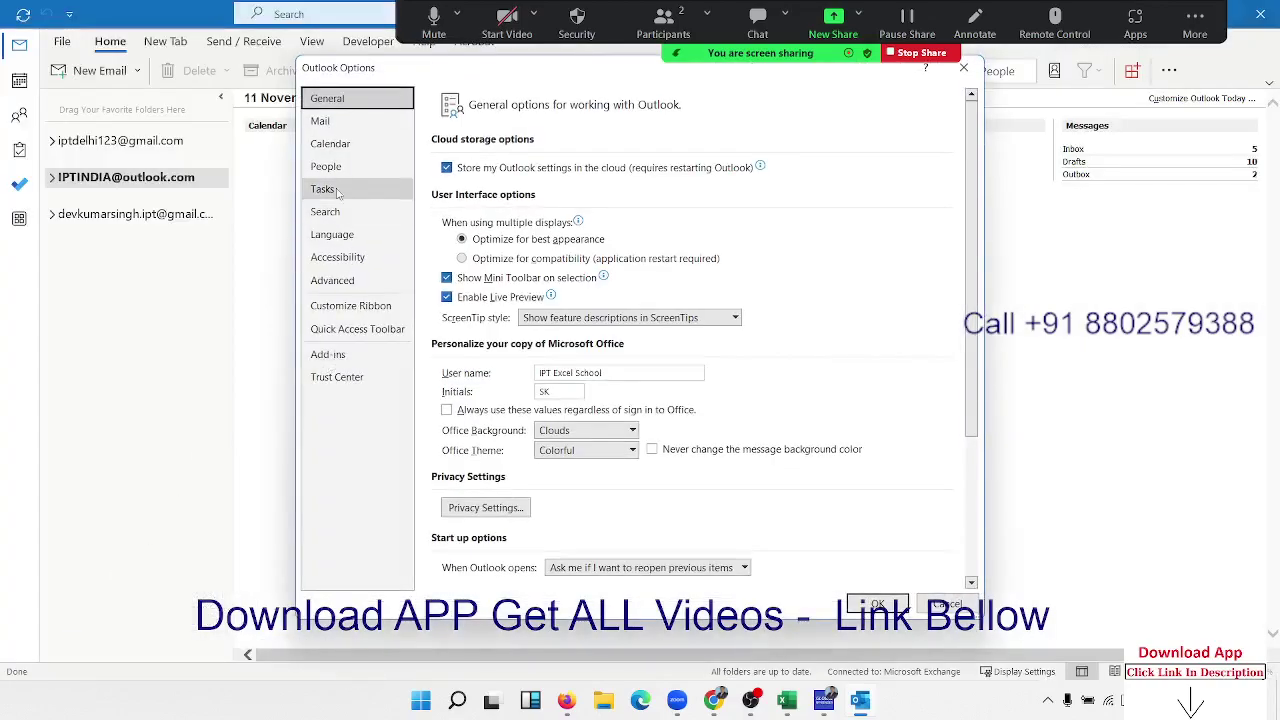
{"action": "left_click", "coordinate": [940, 605]}
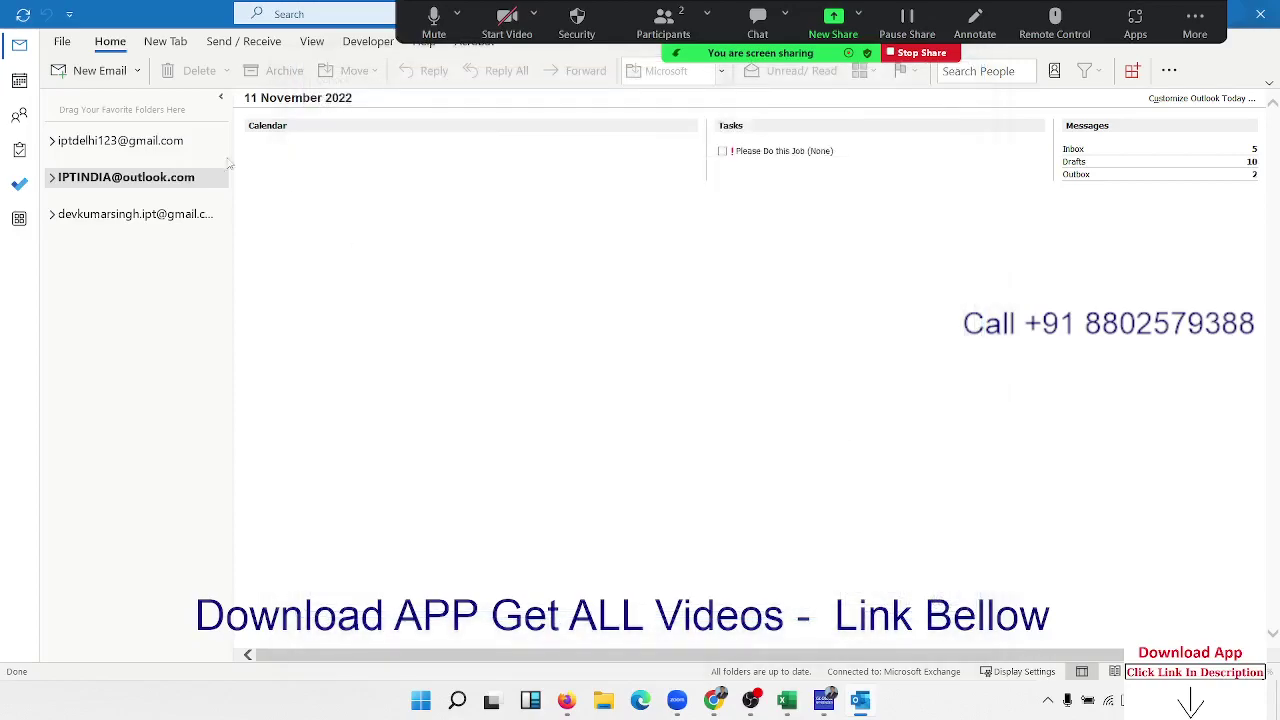
{"action": "left_click", "coordinate": [70, 40]}
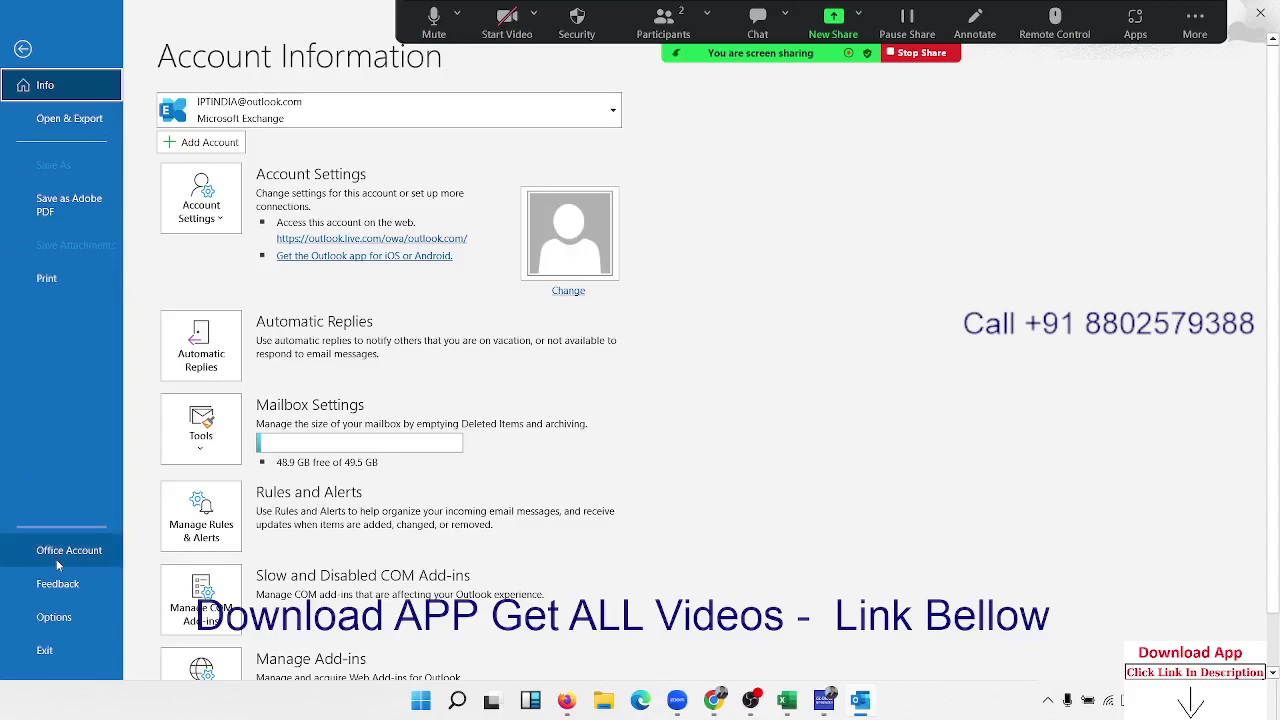
{"action": "left_click", "coordinate": [203, 212]}
Step: Set the Exchange account as default in Account Settings and close the dialog
{"action": "left_click", "coordinate": [225, 256]}
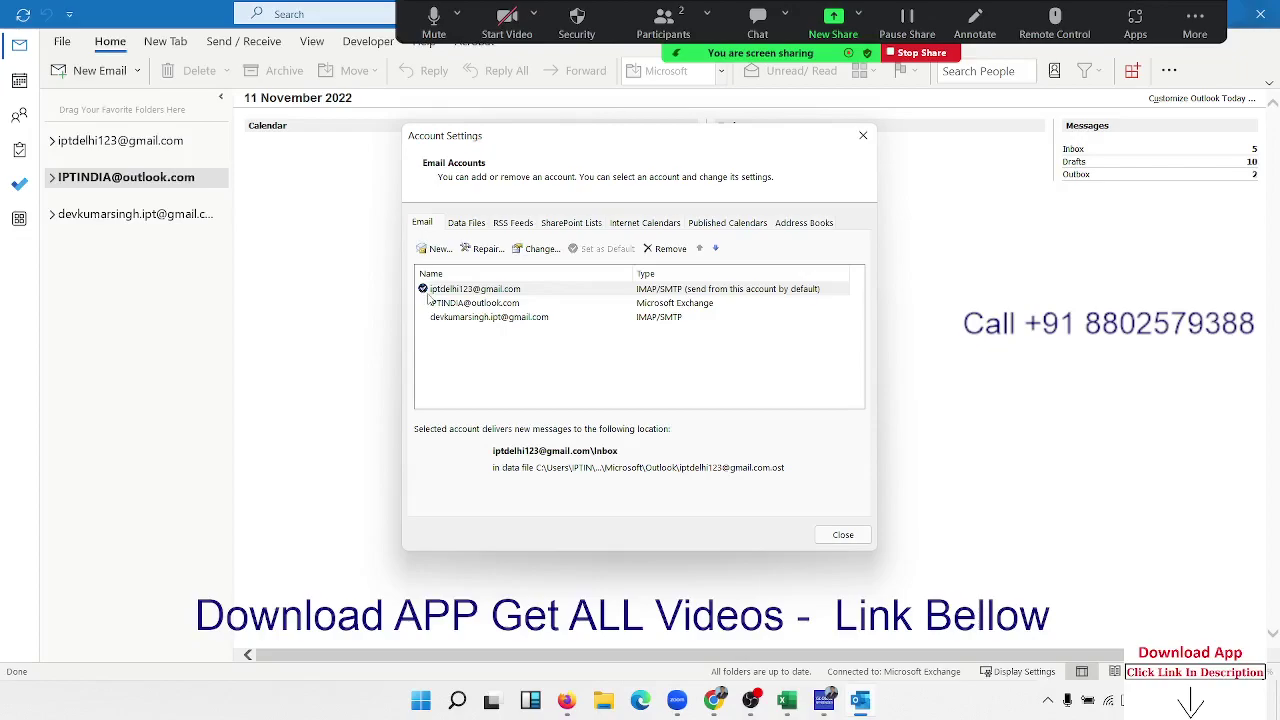
{"action": "left_click", "coordinate": [472, 304]}
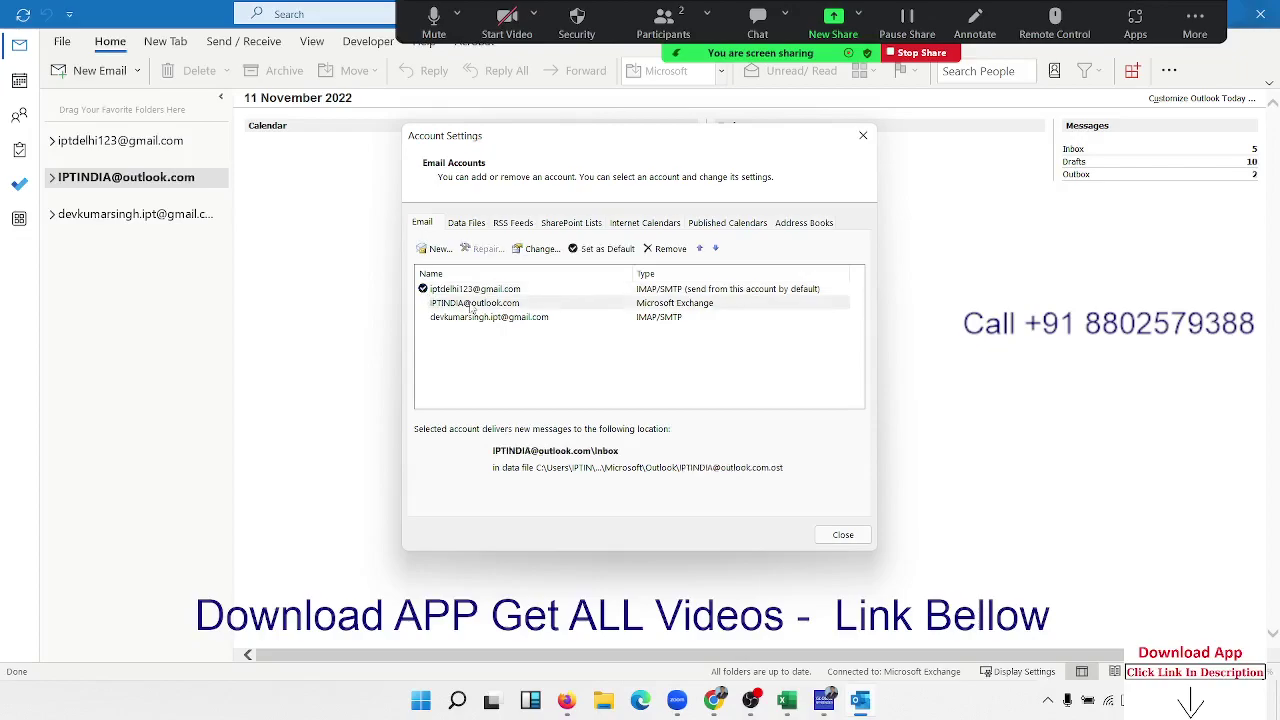
{"action": "left_click", "coordinate": [601, 248]}
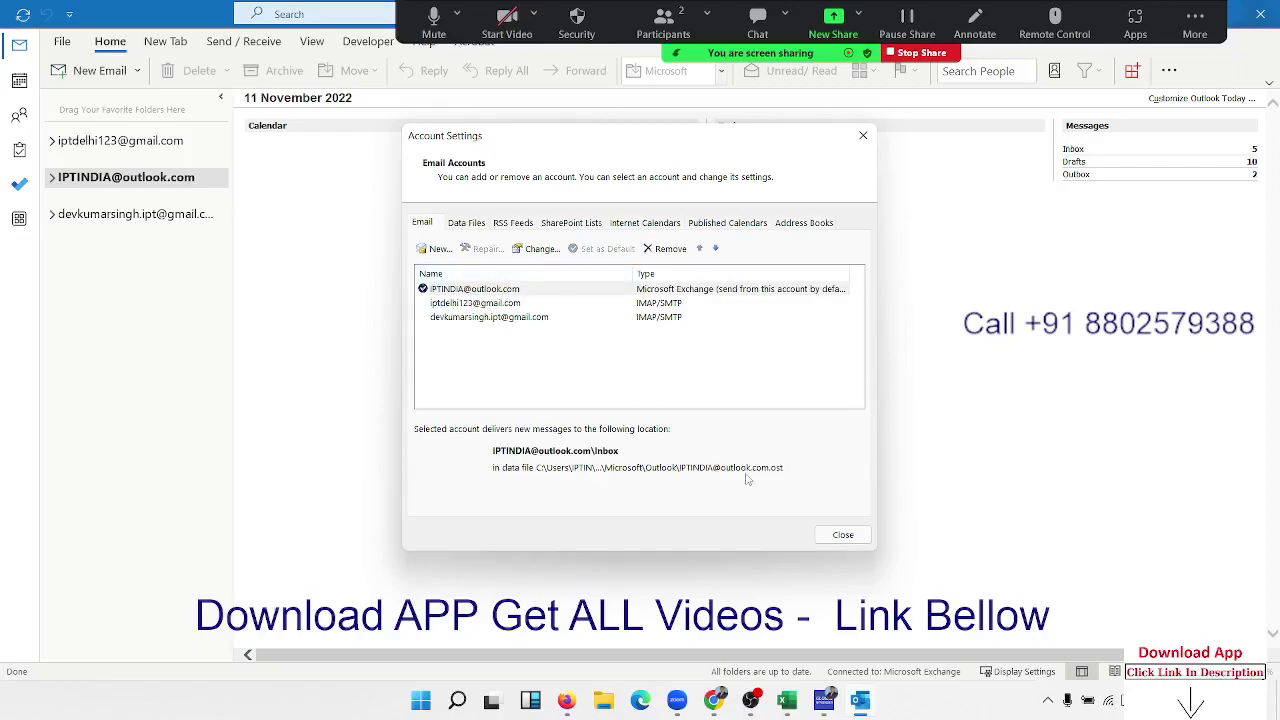
{"action": "left_click", "coordinate": [844, 540]}
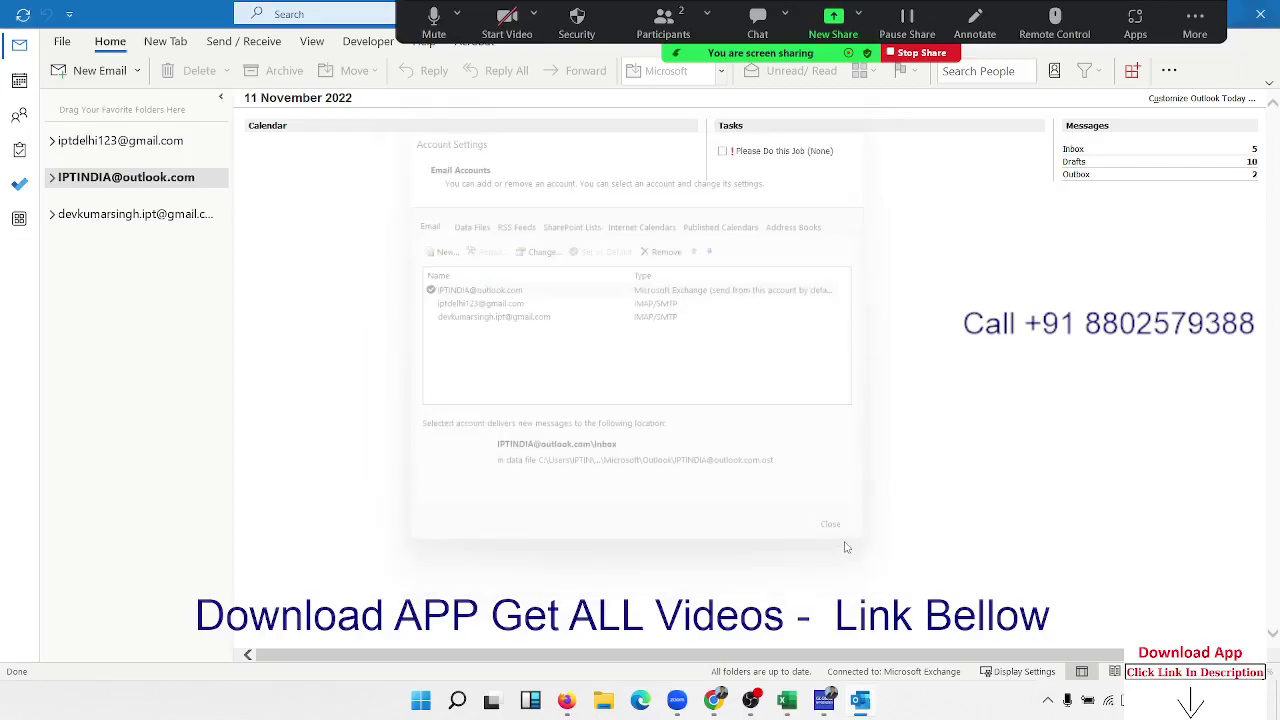
Step: Create a new email, confirm the Exchange account as sender, then close the message window
{"action": "left_click", "coordinate": [99, 70]}
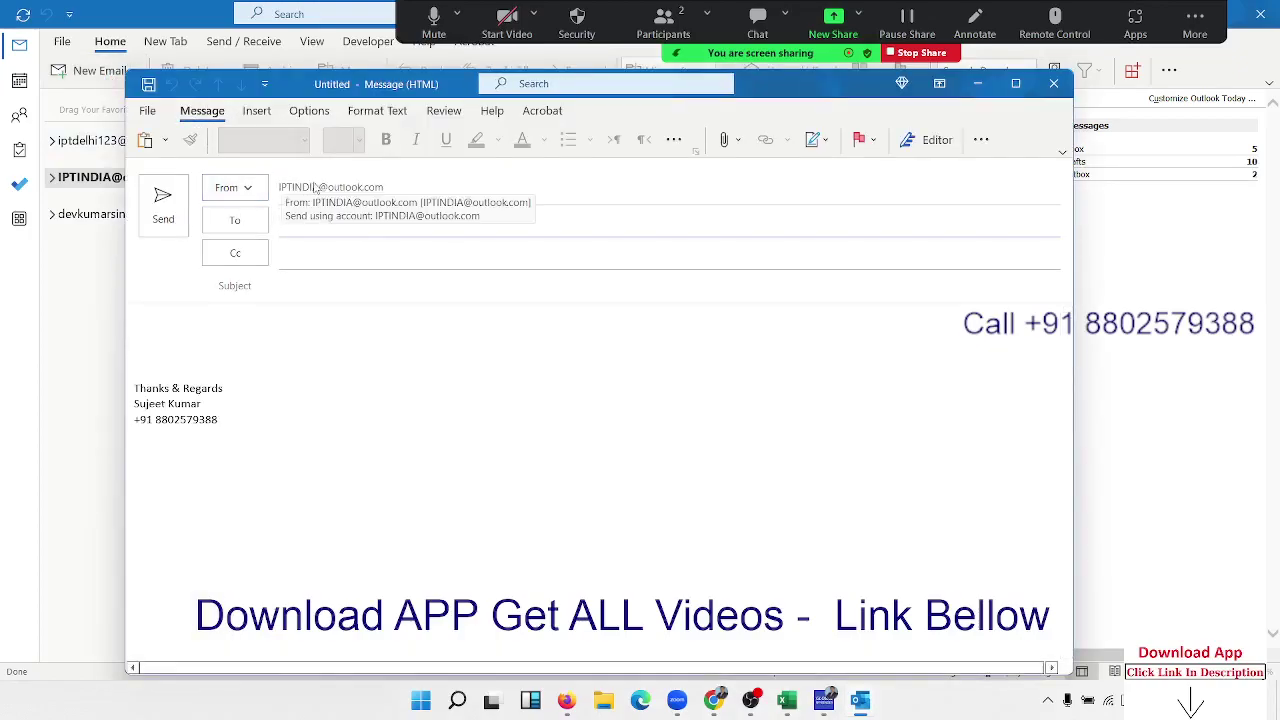
{"action": "left_click", "coordinate": [250, 190]}
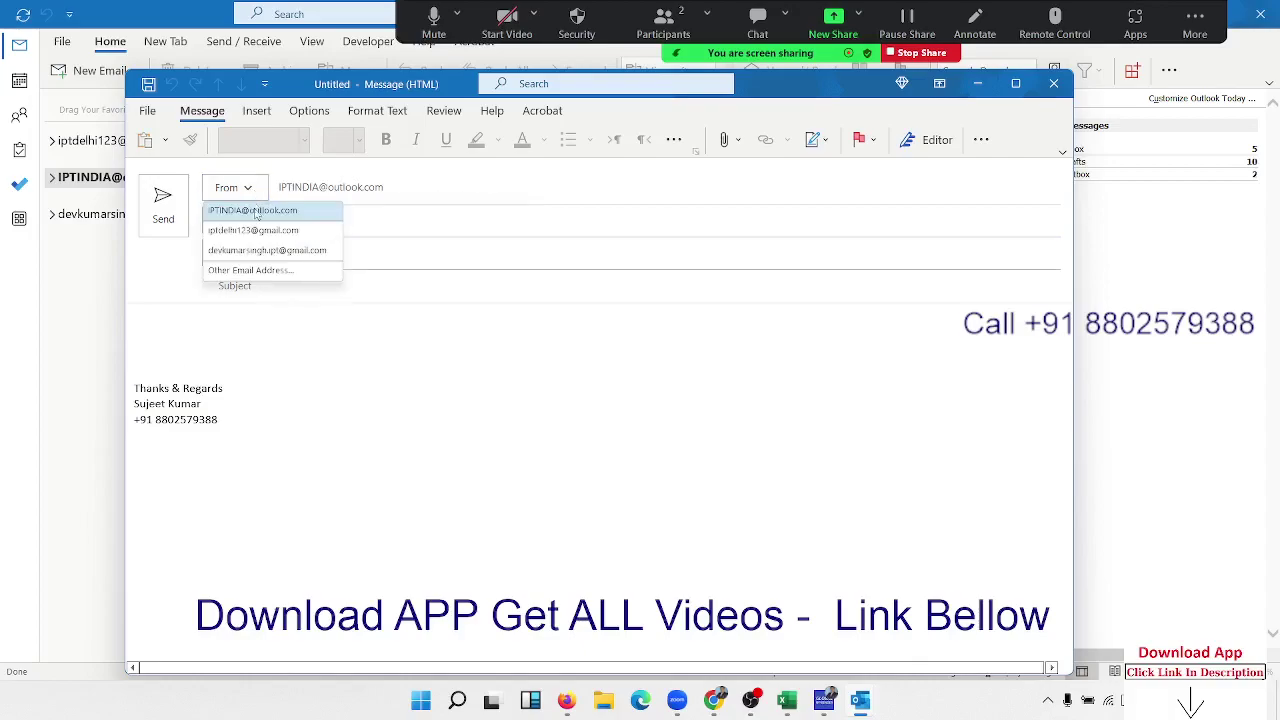
{"action": "left_click", "coordinate": [333, 352]}
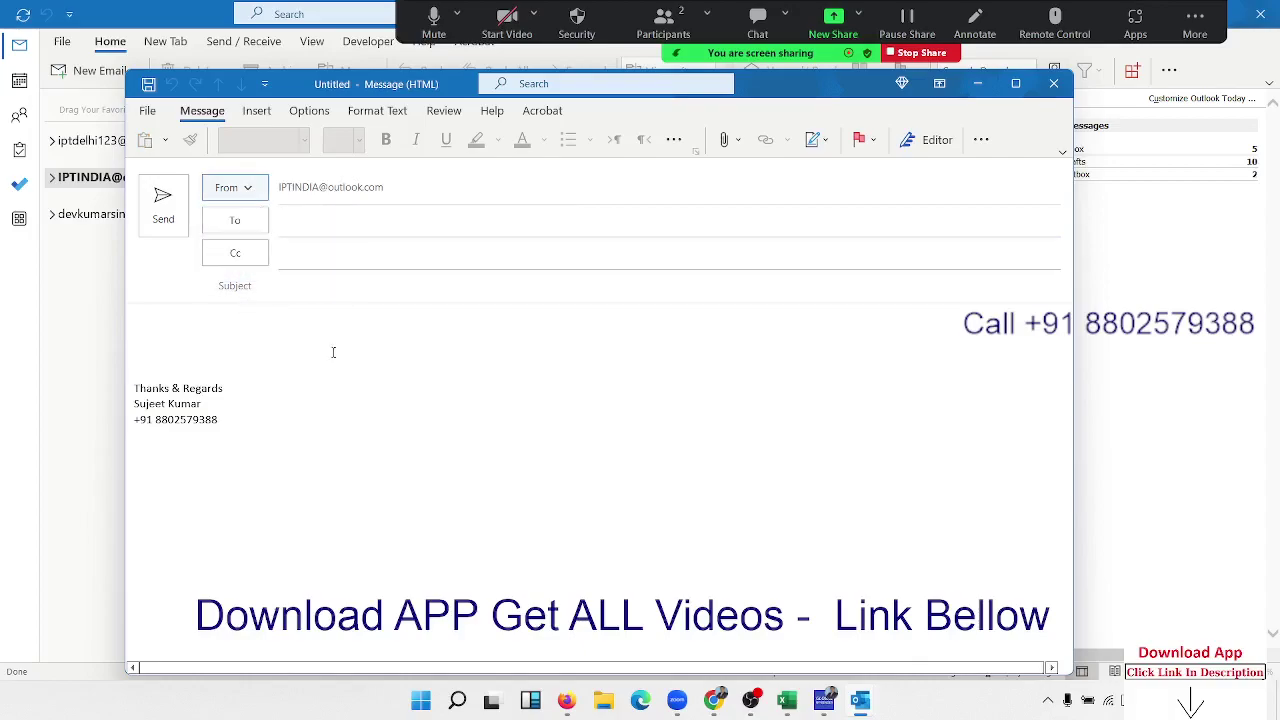
{"action": "left_click", "coordinate": [1053, 83]}
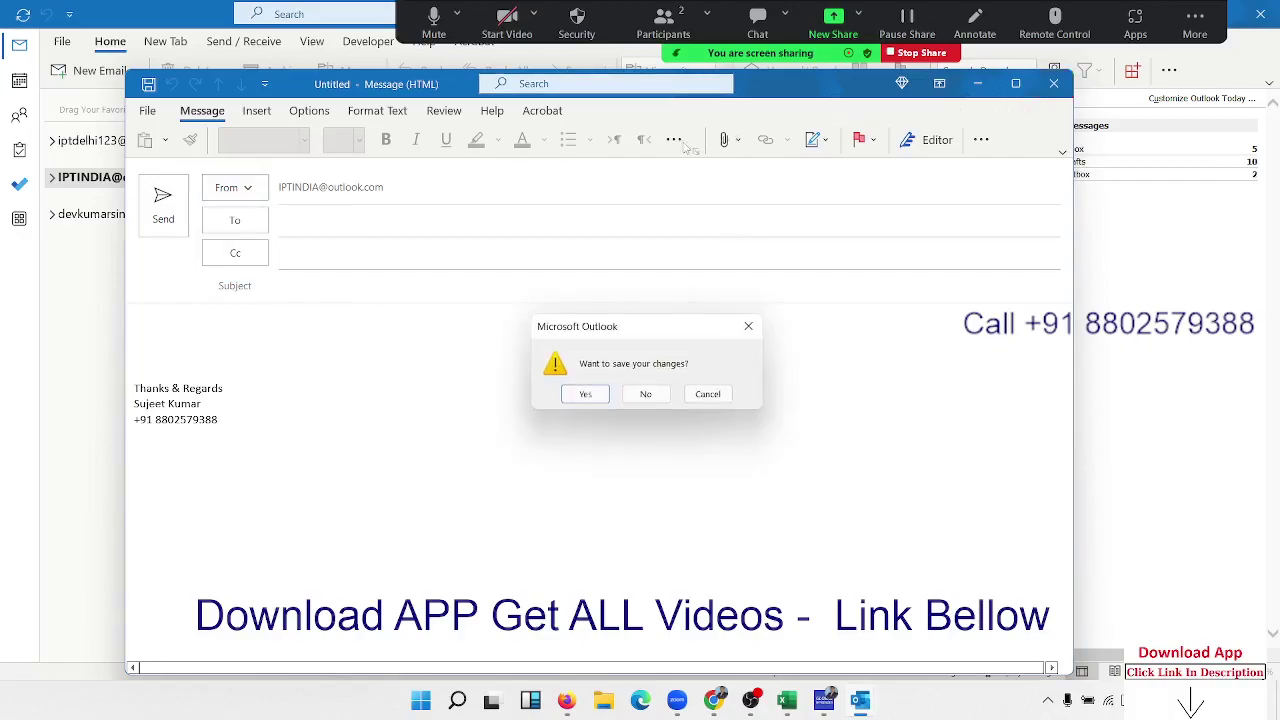
Step: Discard the unsaved message without saving and open the Exchange account's Inbox
{"action": "left_click", "coordinate": [629, 396]}
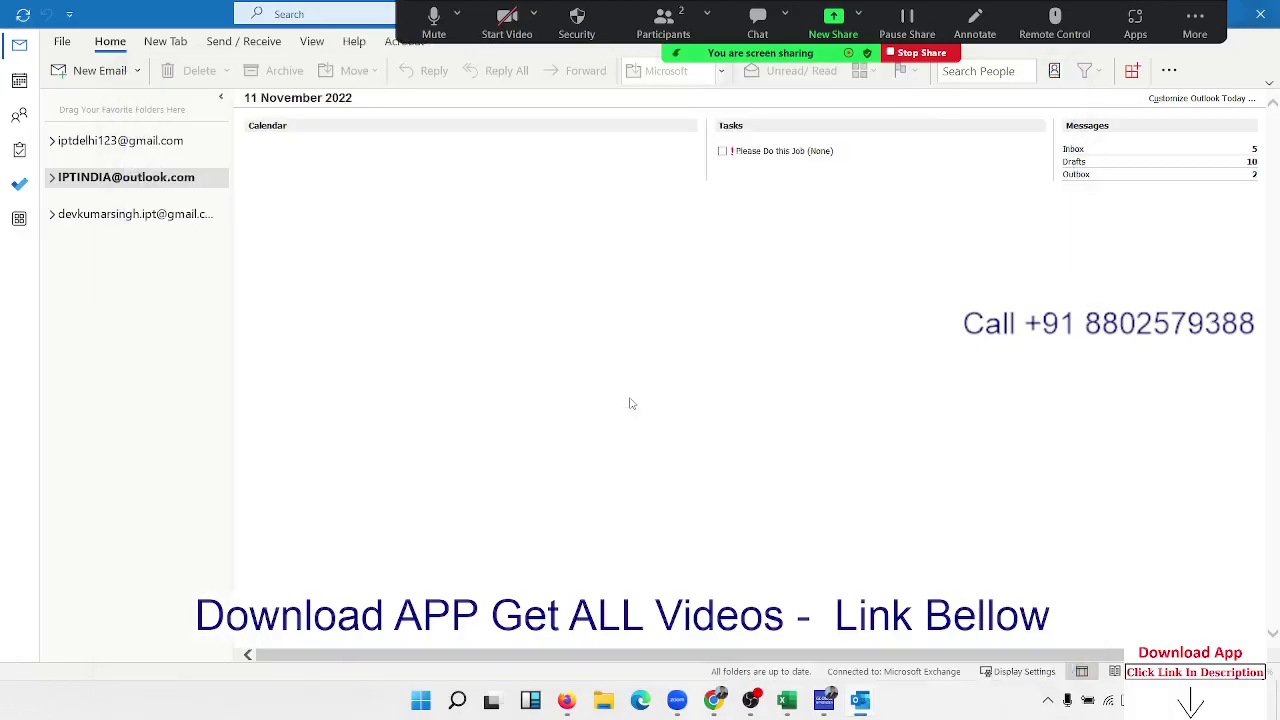
{"action": "left_click", "coordinate": [166, 181]}
{"action": "left_click", "coordinate": [143, 199]}
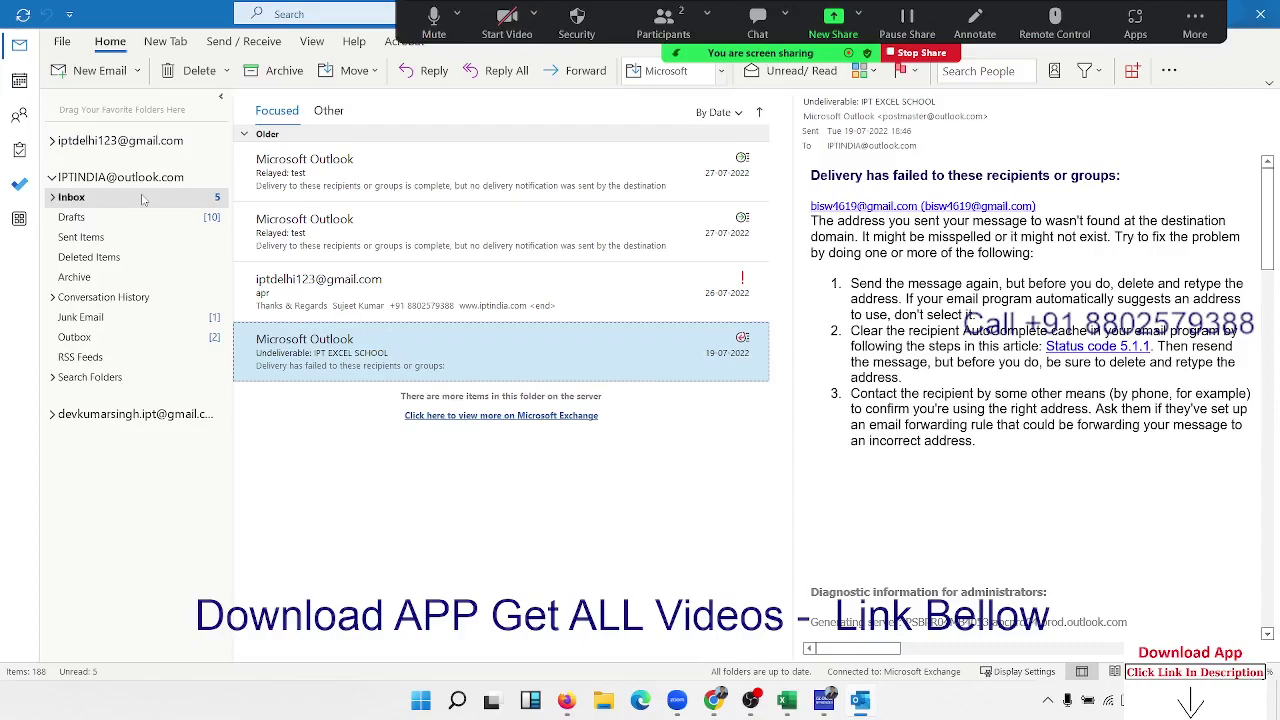
{"action": "left_click", "coordinate": [62, 41]}
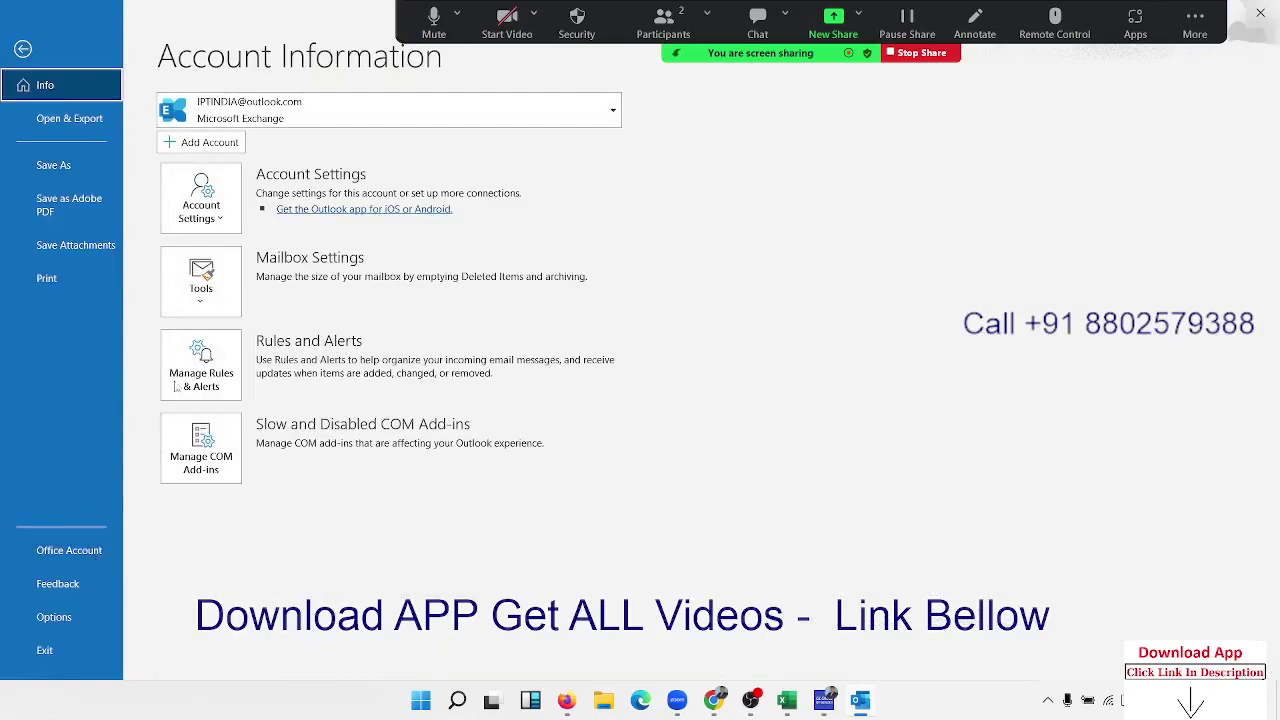
{"action": "left_click", "coordinate": [220, 225]}
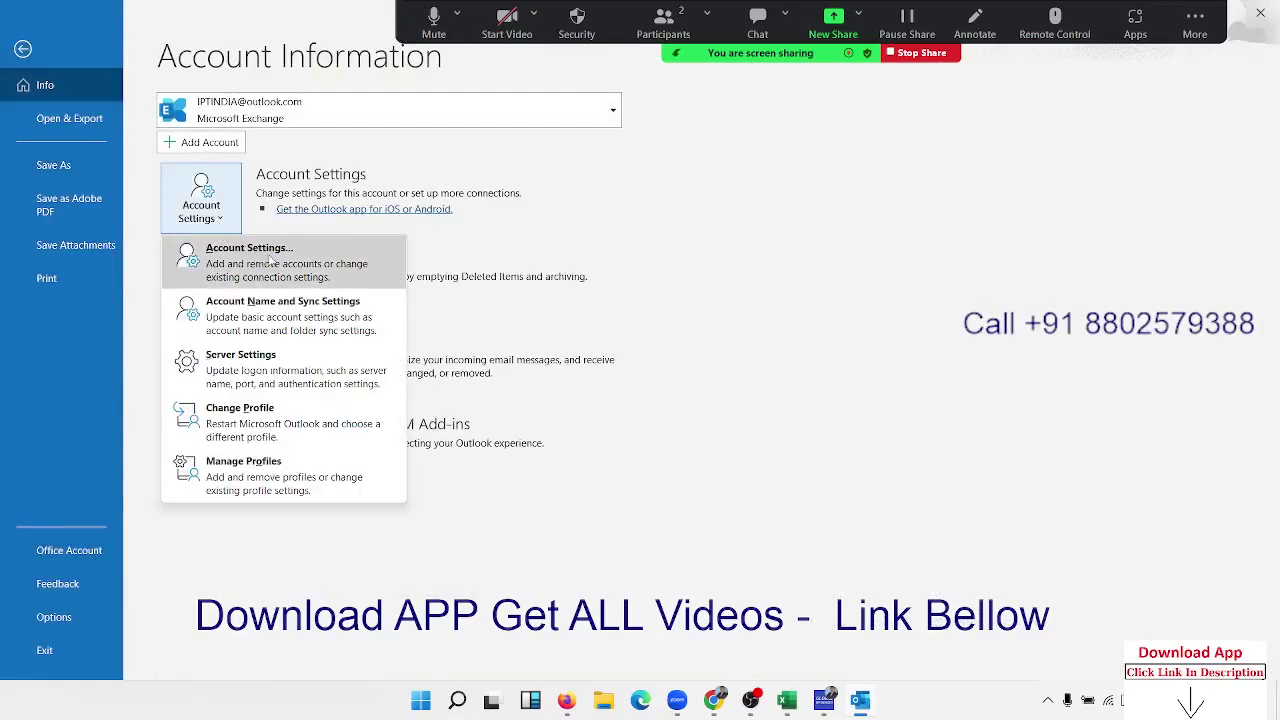
{"action": "left_click", "coordinate": [268, 258]}
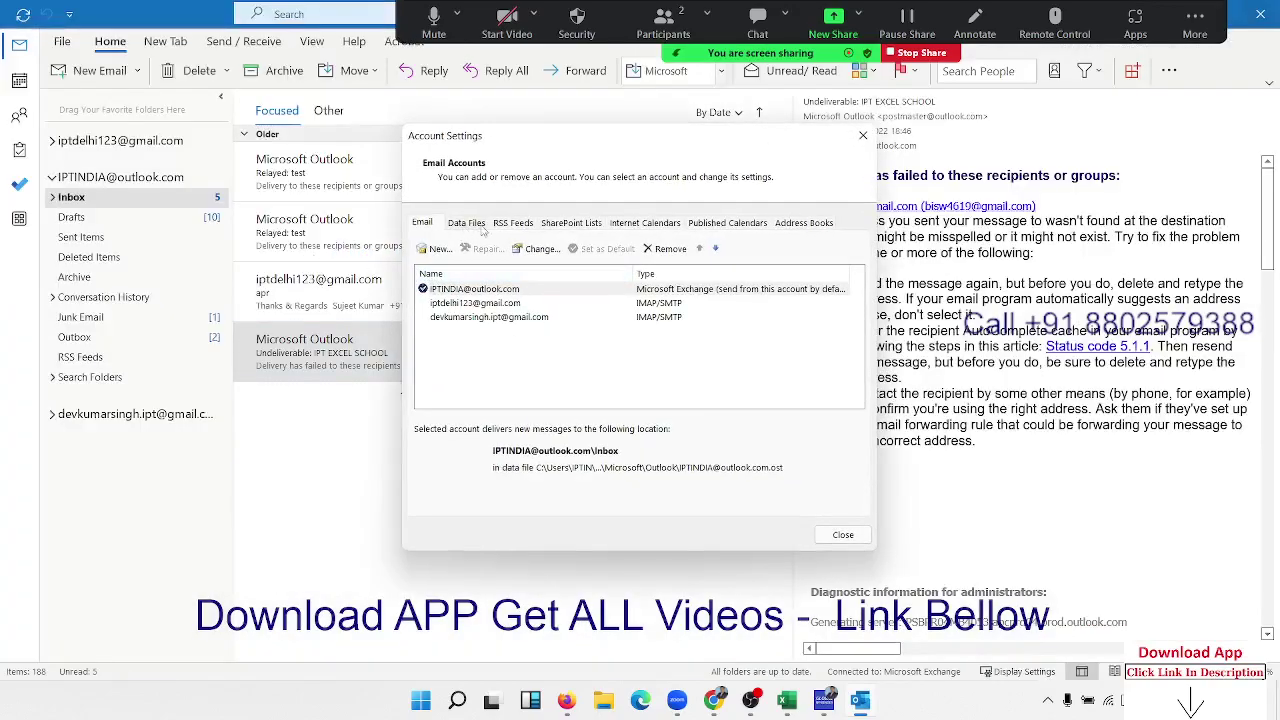
{"action": "left_click", "coordinate": [440, 249]}
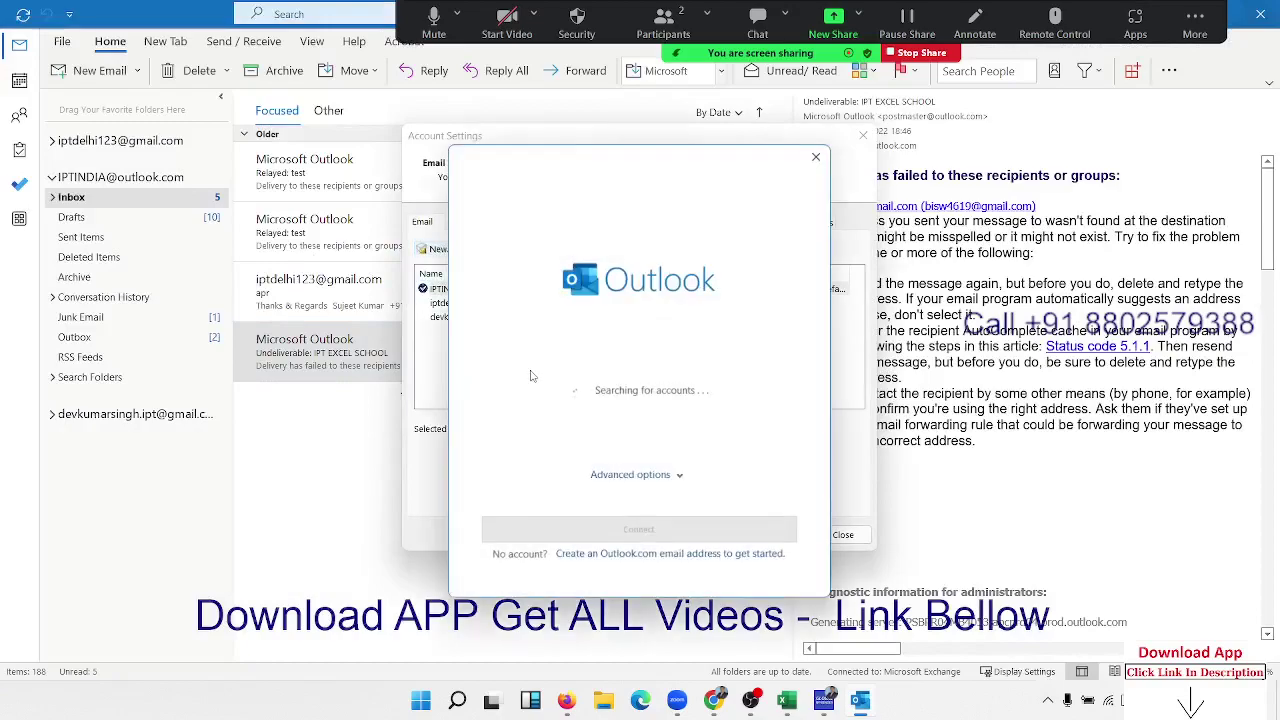
{"action": "left_click", "coordinate": [820, 157]}
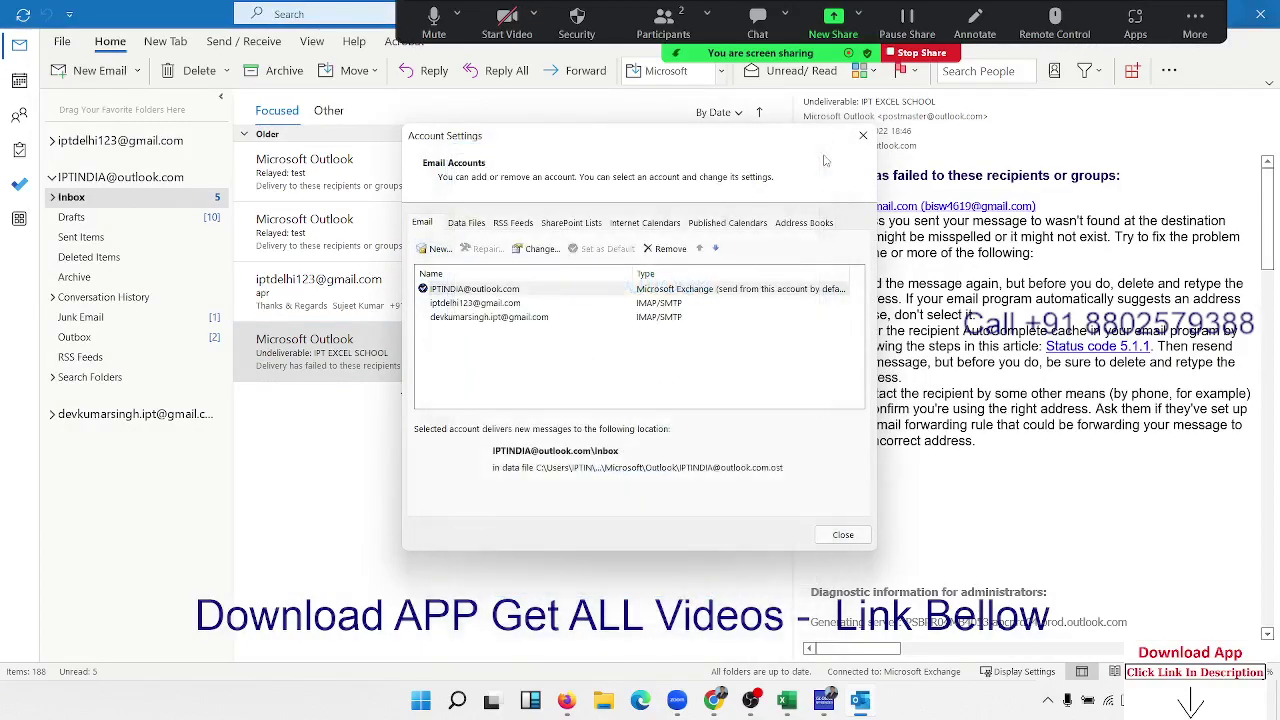
{"action": "left_click", "coordinate": [602, 300]}
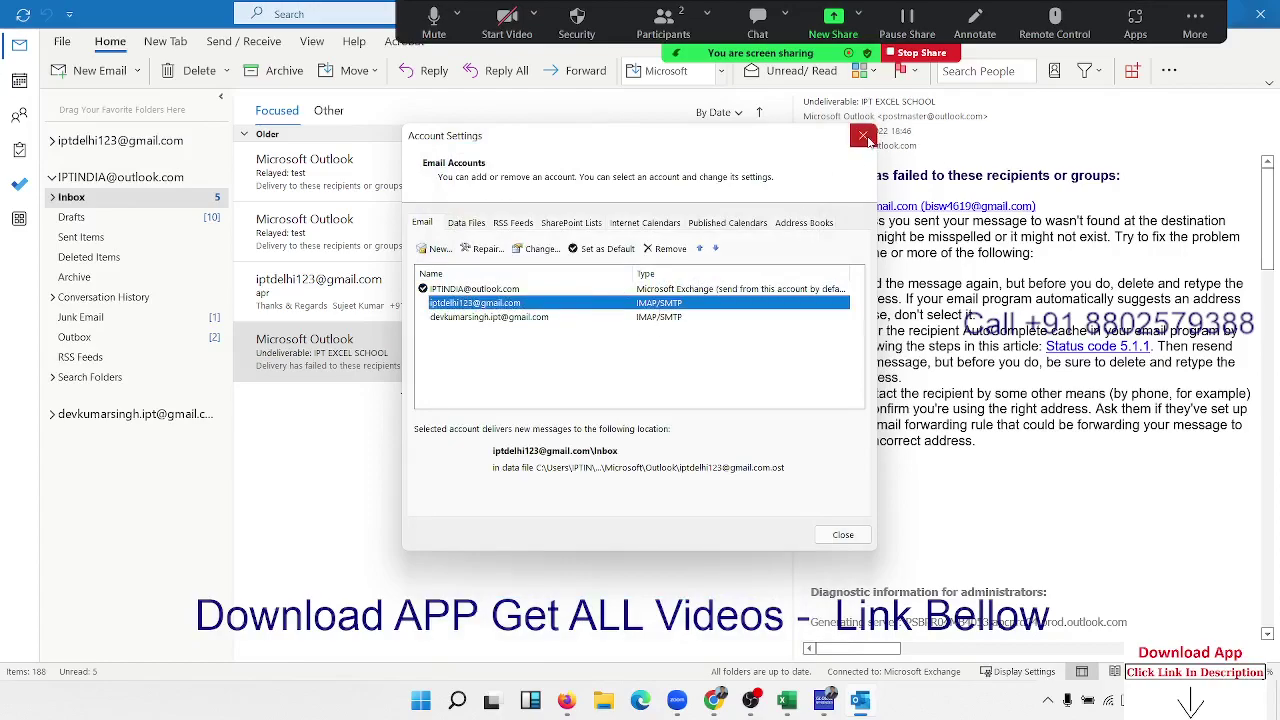
{"action": "left_click", "coordinate": [474, 225]}
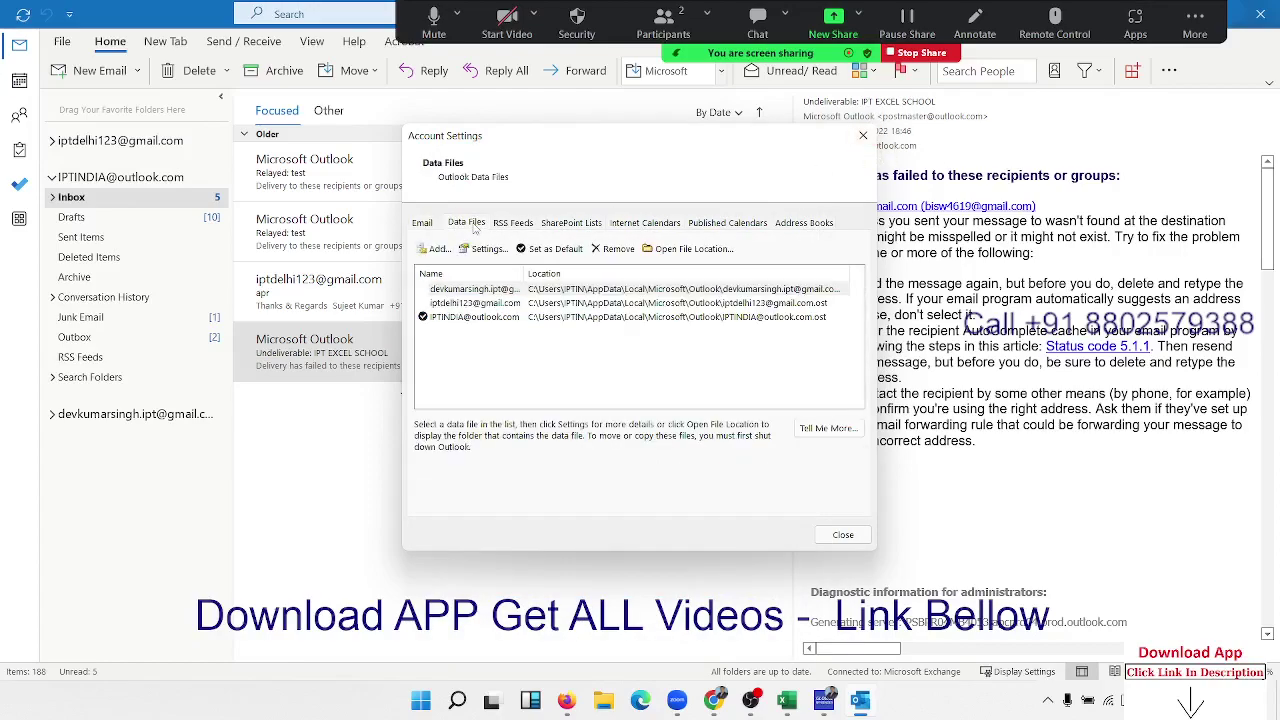
{"action": "left_click", "coordinate": [475, 319]}
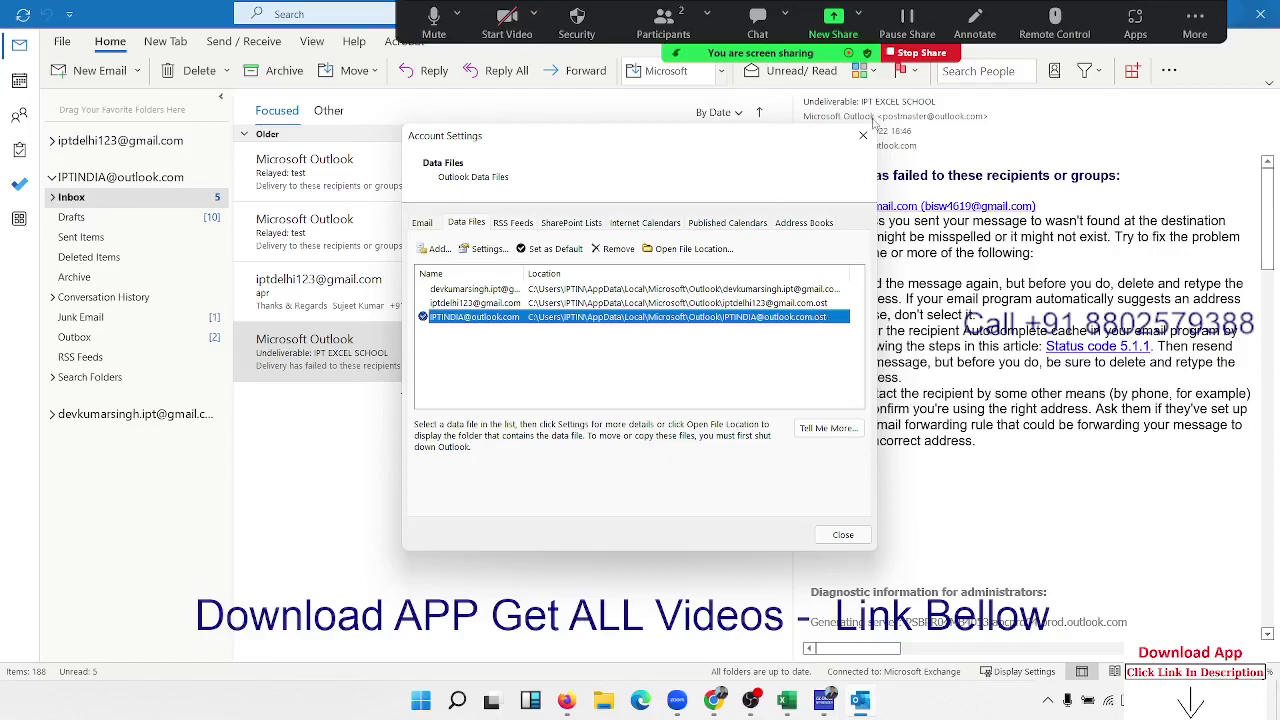
{"action": "left_click", "coordinate": [863, 135]}
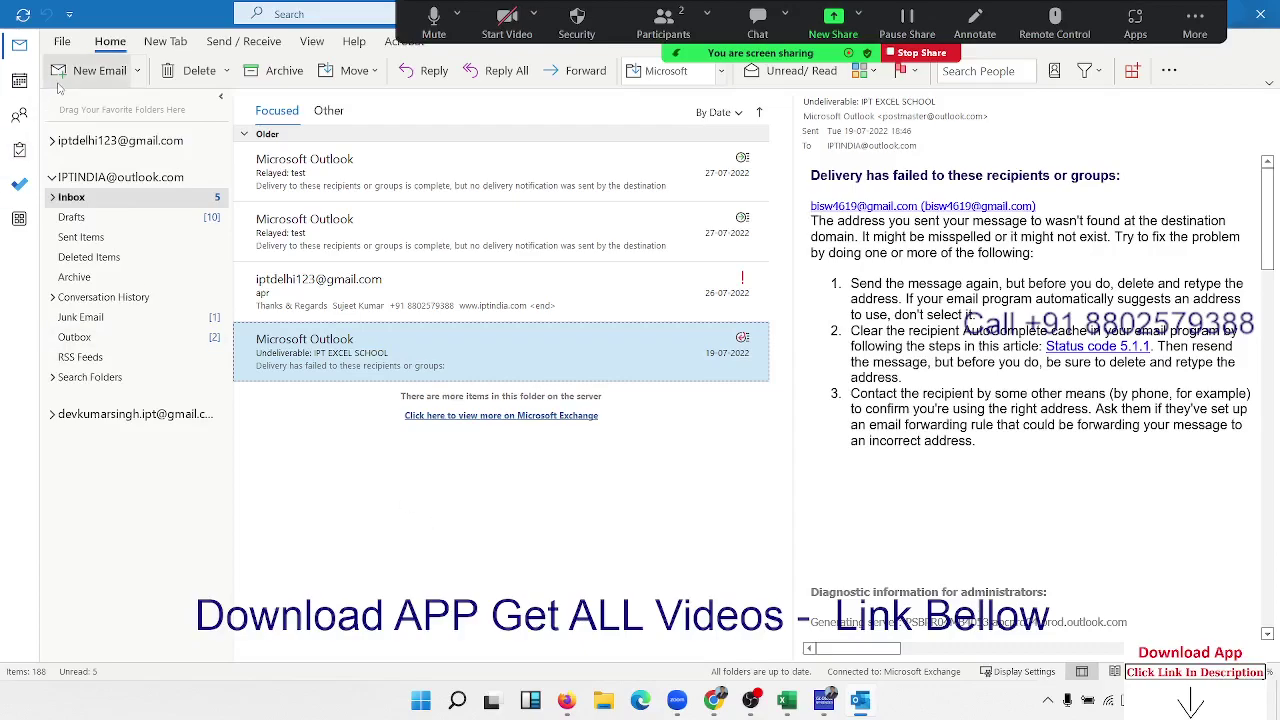
Step: Browse the New Email item types, then start a blank new email message
{"action": "left_click", "coordinate": [137, 70]}
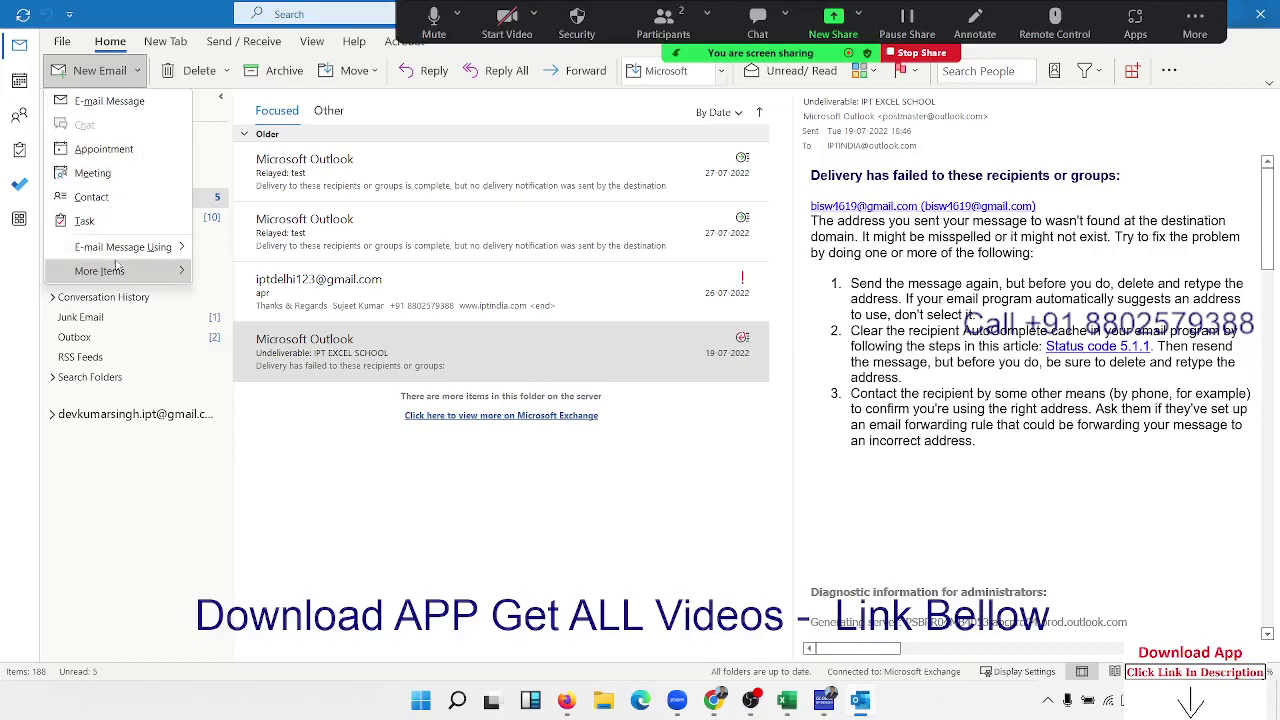
{"action": "mouse_move", "coordinate": [124, 270]}
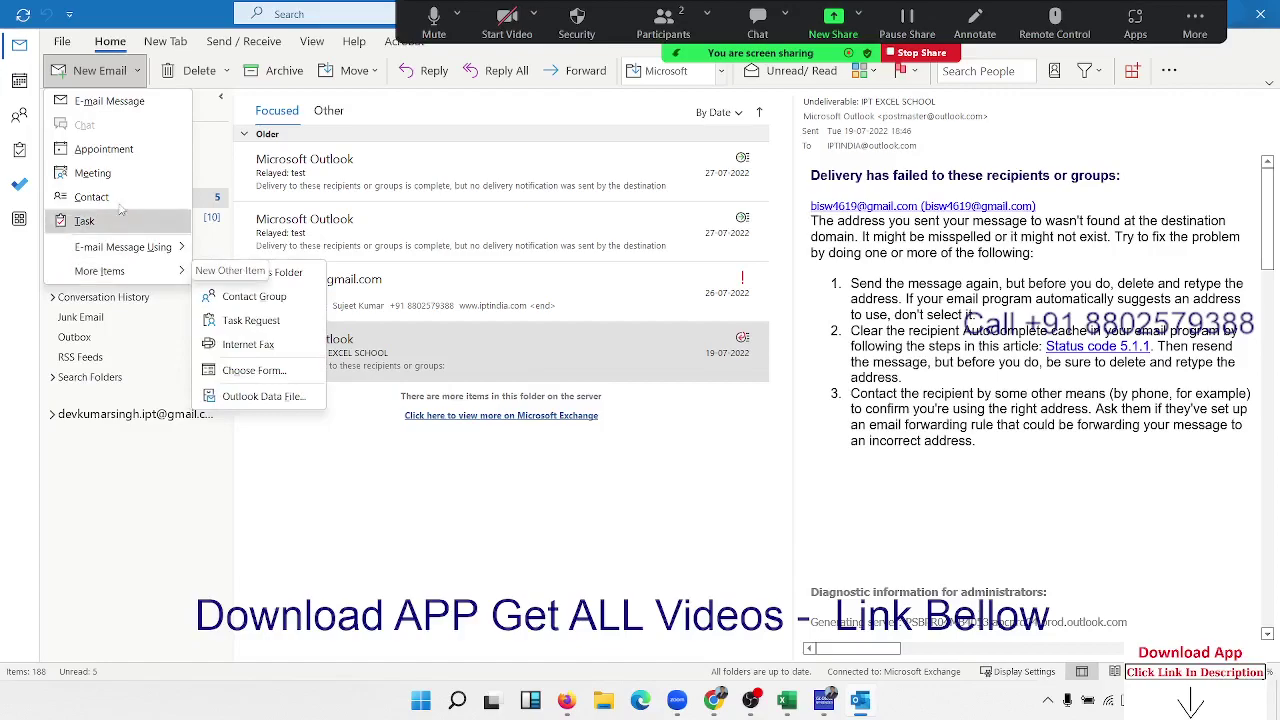
{"action": "left_click", "coordinate": [436, 502]}
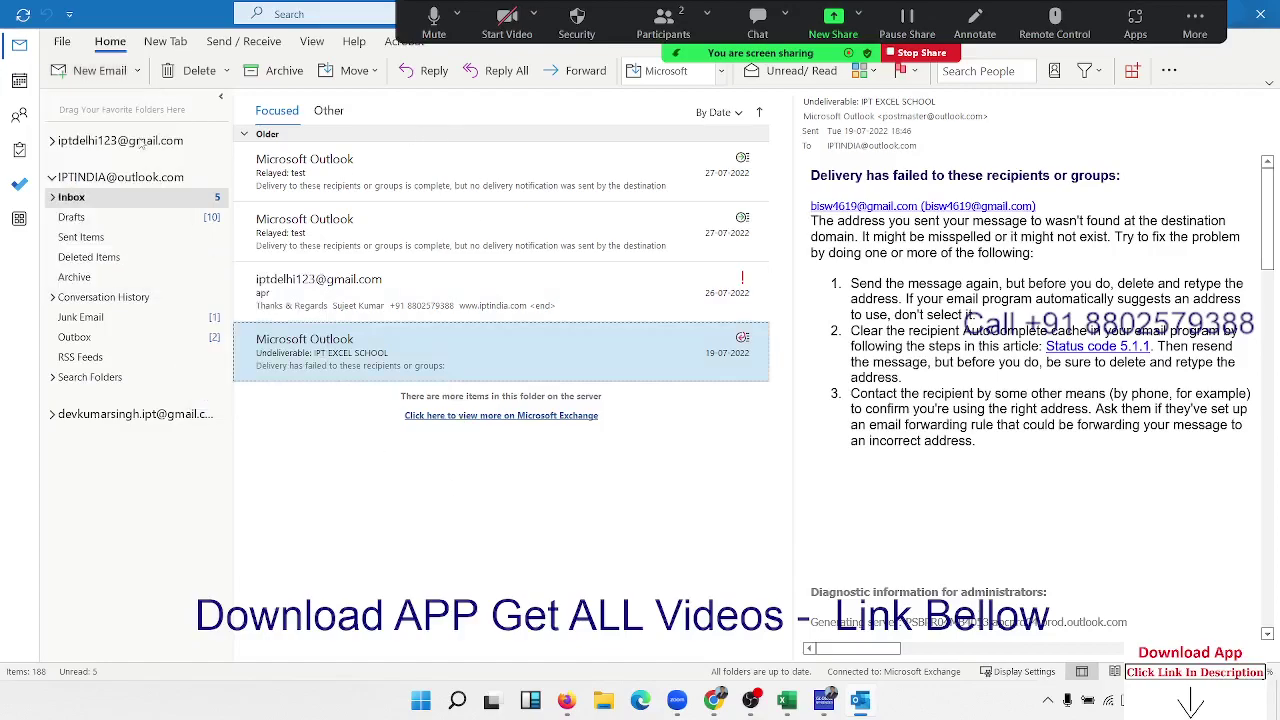
{"action": "left_click", "coordinate": [106, 78]}
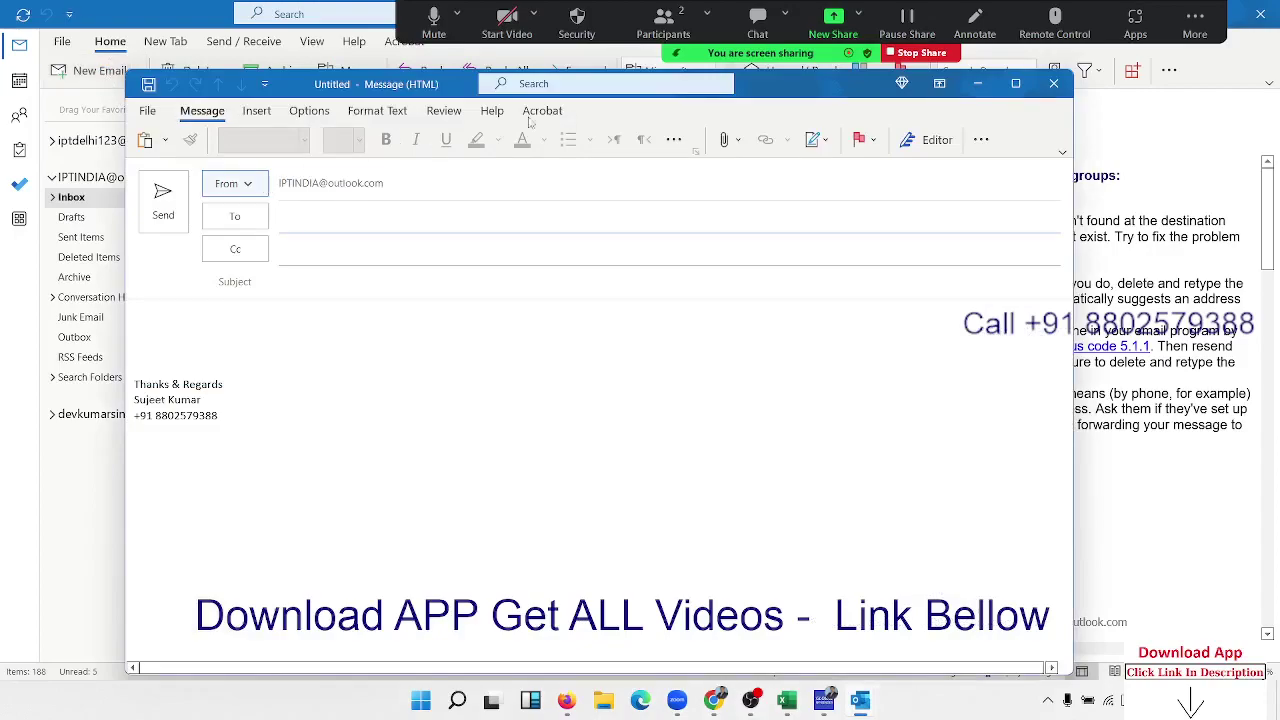
Step: Maximize the message window and add the first suggested contact as a To recipient
{"action": "double_click", "coordinate": [813, 92]}
{"action": "left_click", "coordinate": [220, 148]}
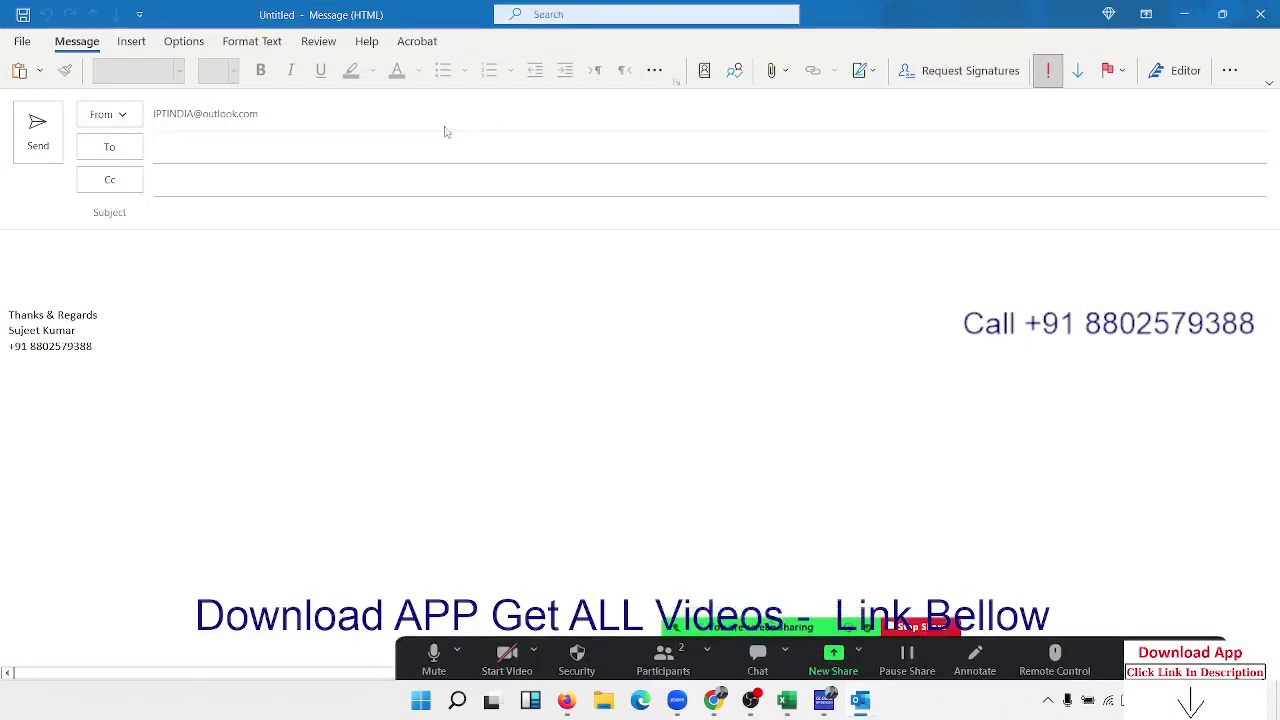
{"action": "left_click", "coordinate": [137, 116]}
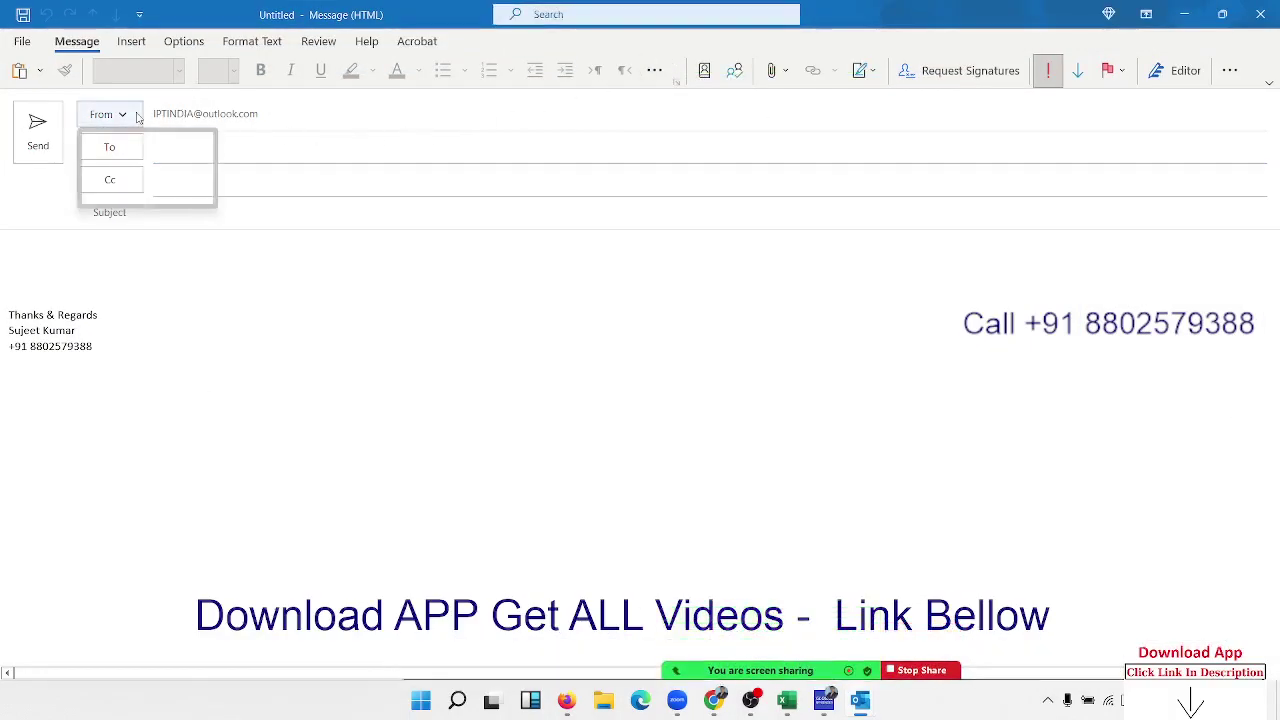
{"action": "left_click", "coordinate": [283, 300]}
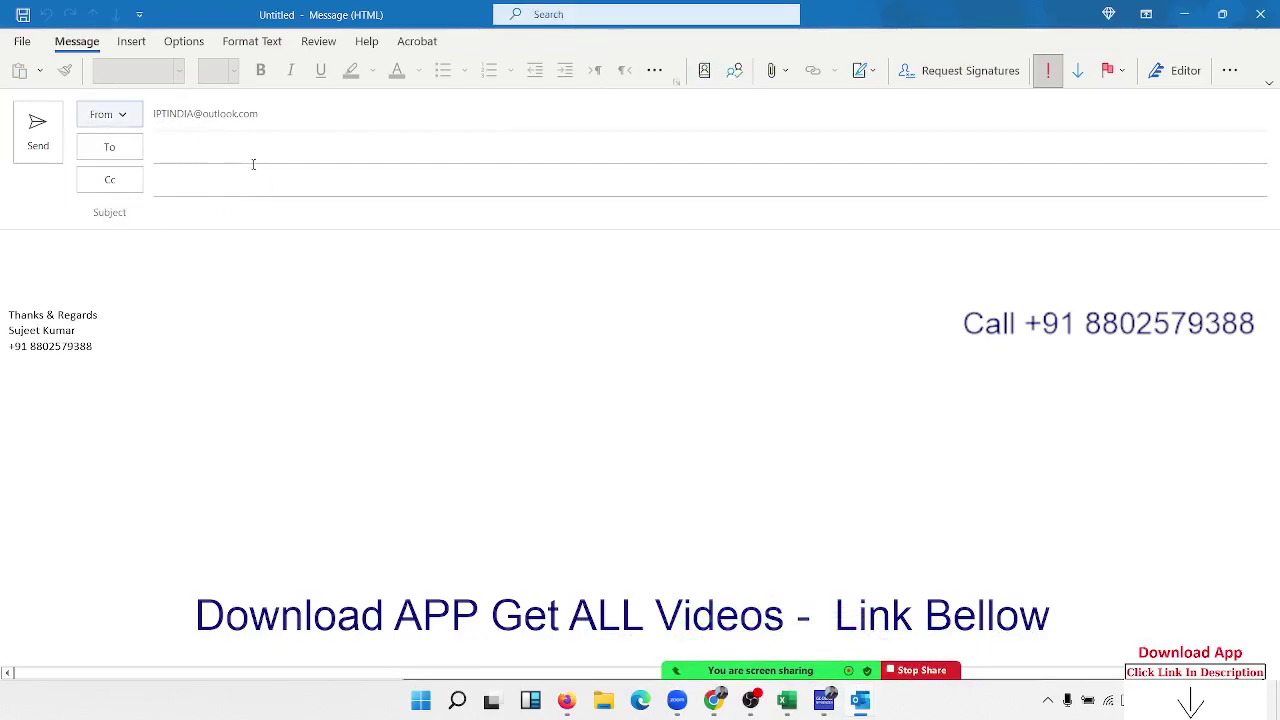
{"action": "left_click", "coordinate": [253, 166]}
{"action": "left_click", "coordinate": [256, 150]}
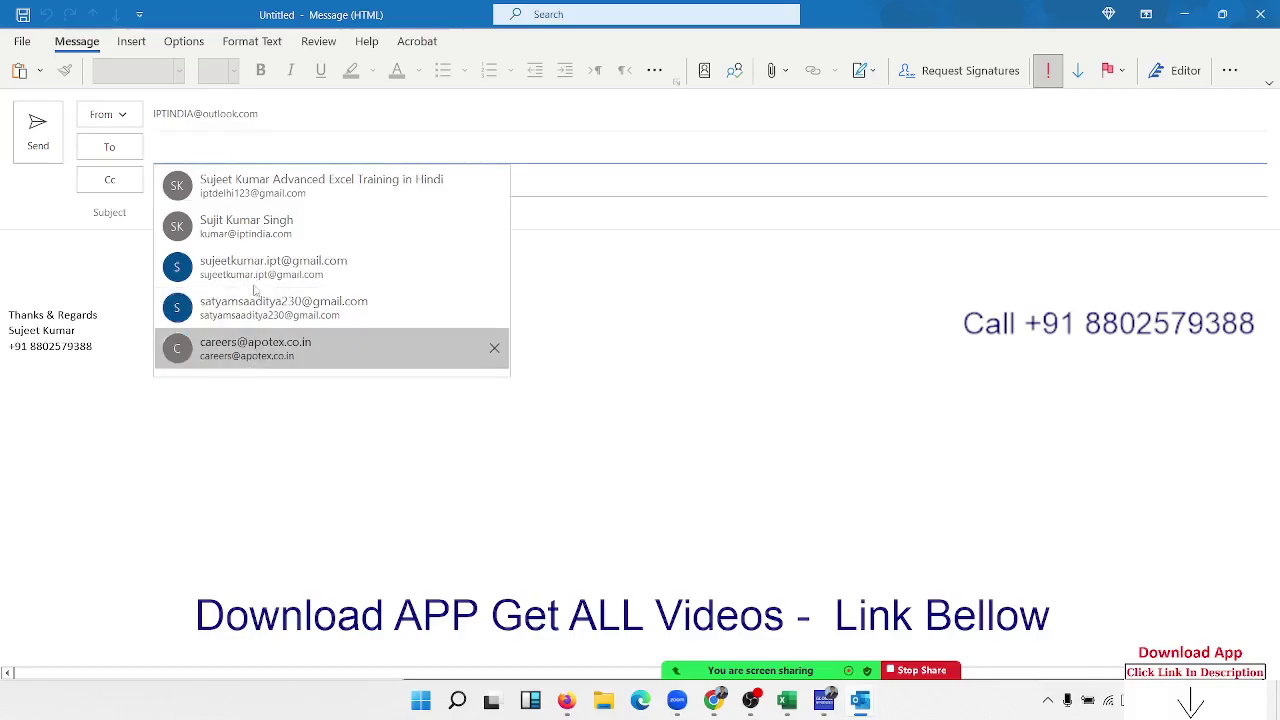
{"action": "left_click", "coordinate": [306, 190]}
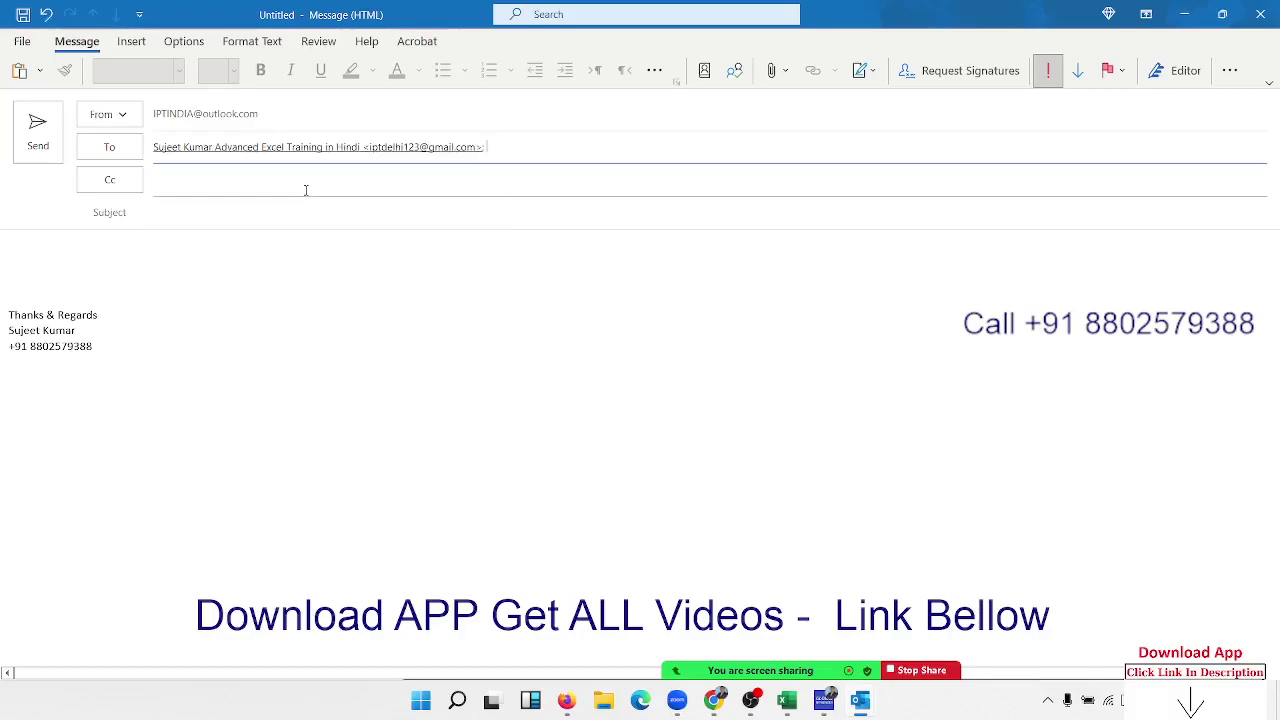
Step: Add a second contact to the To line by partial name, then delete stray typed text
{"action": "type", "text": "kumar"}
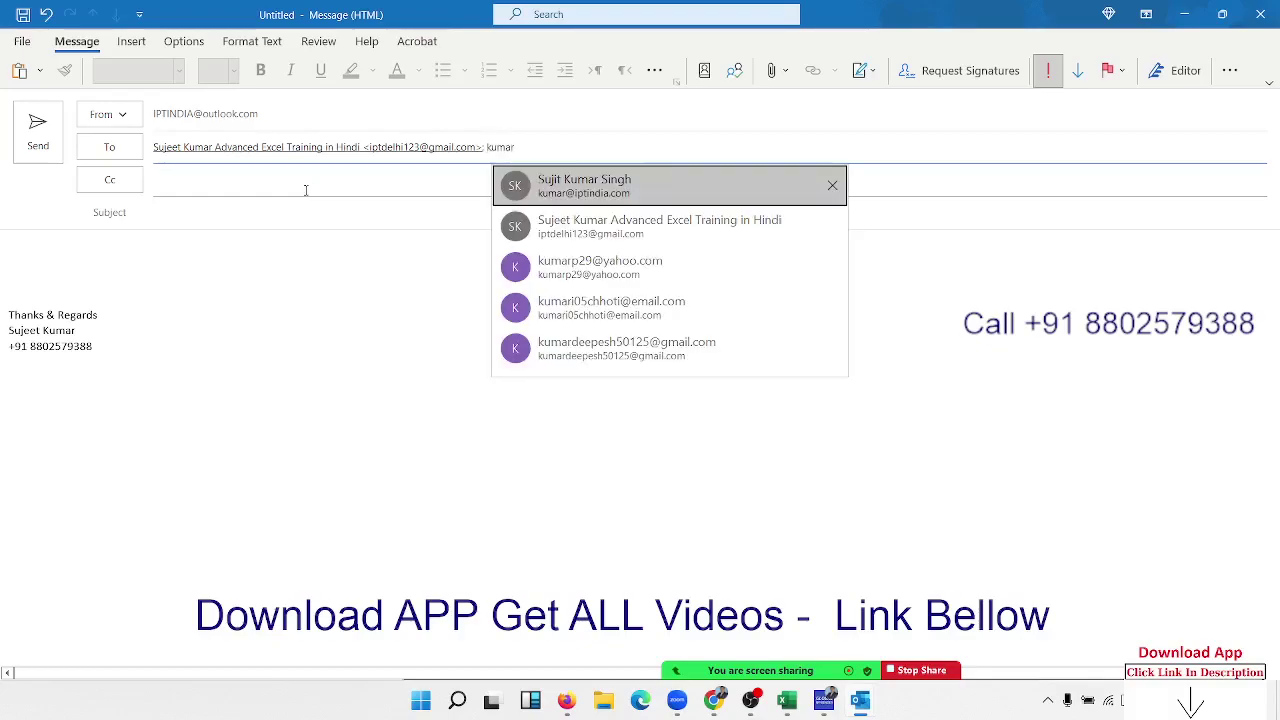
{"action": "type", "text": "@"}
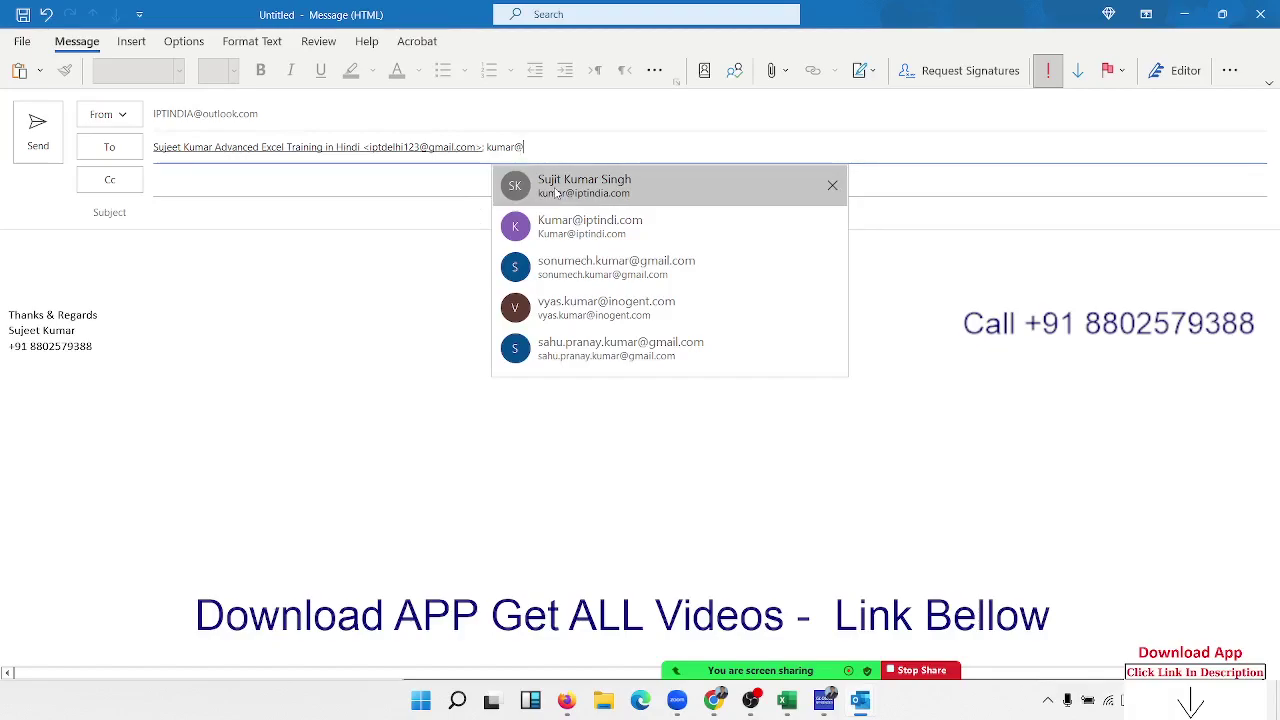
{"action": "left_click", "coordinate": [557, 190]}
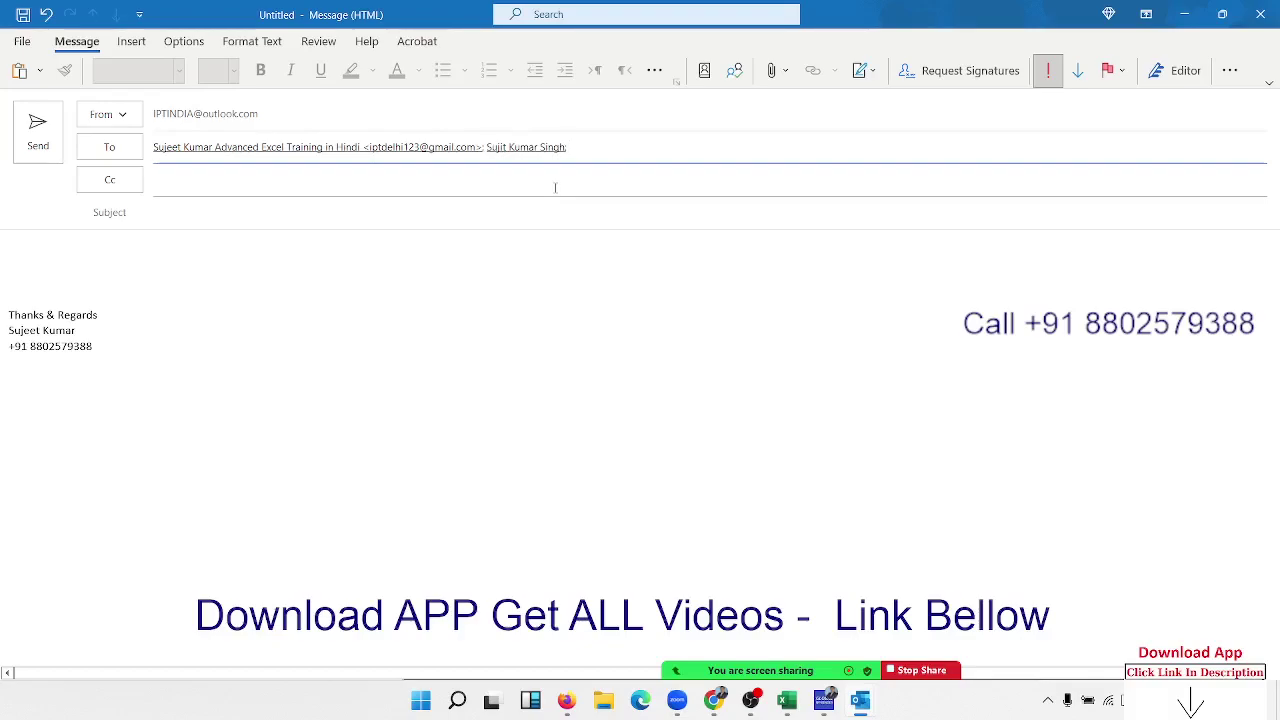
{"action": "left_click", "coordinate": [508, 156]}
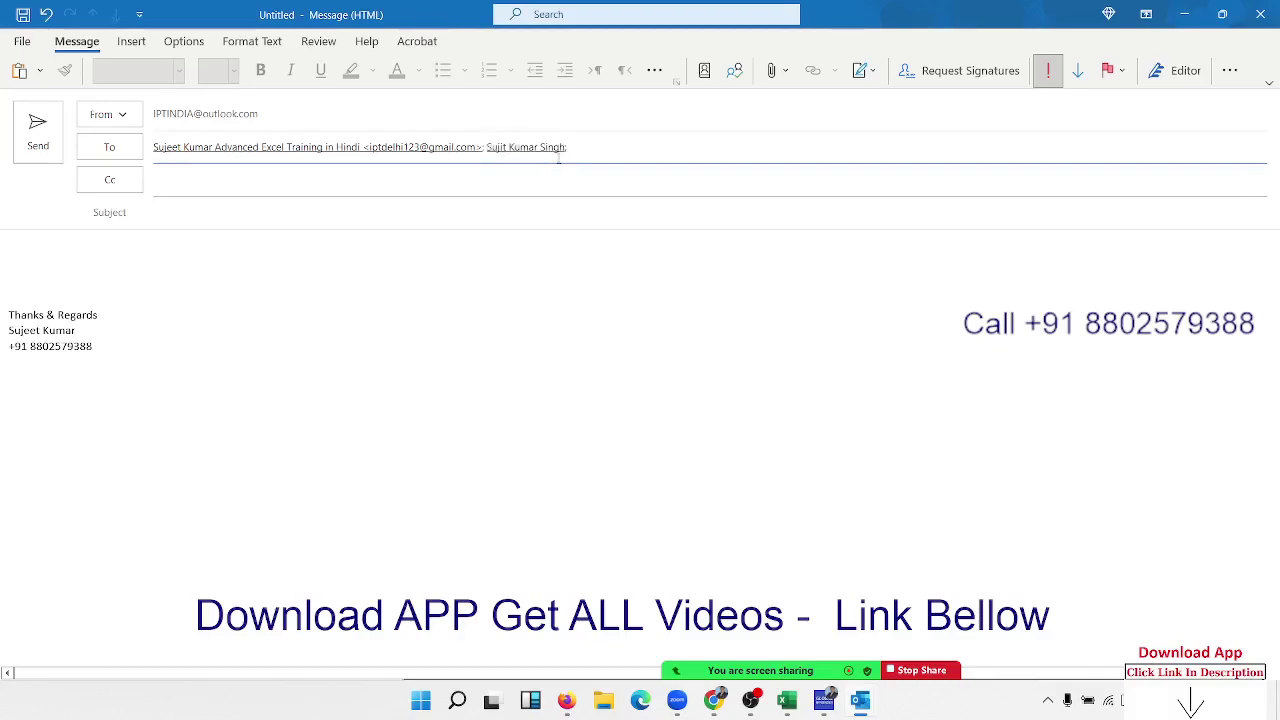
{"action": "type", "text": "sahfdajh"}
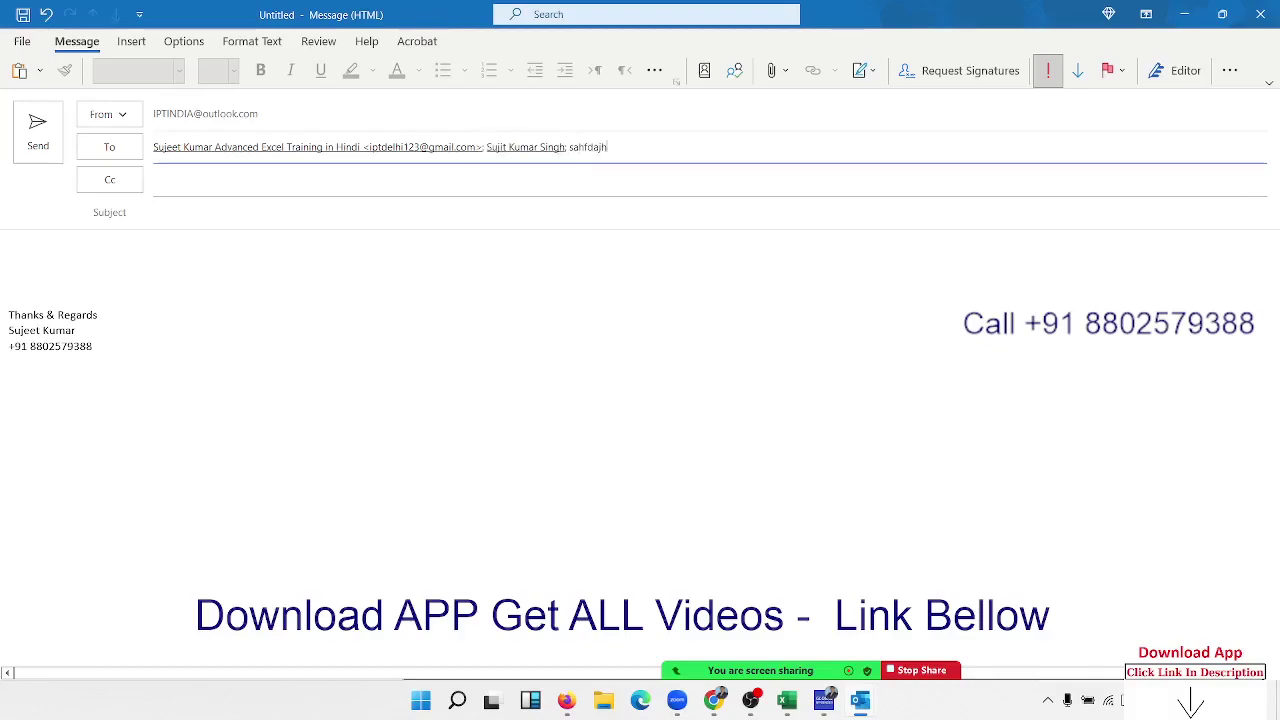
{"action": "left_click", "coordinate": [577, 247]}
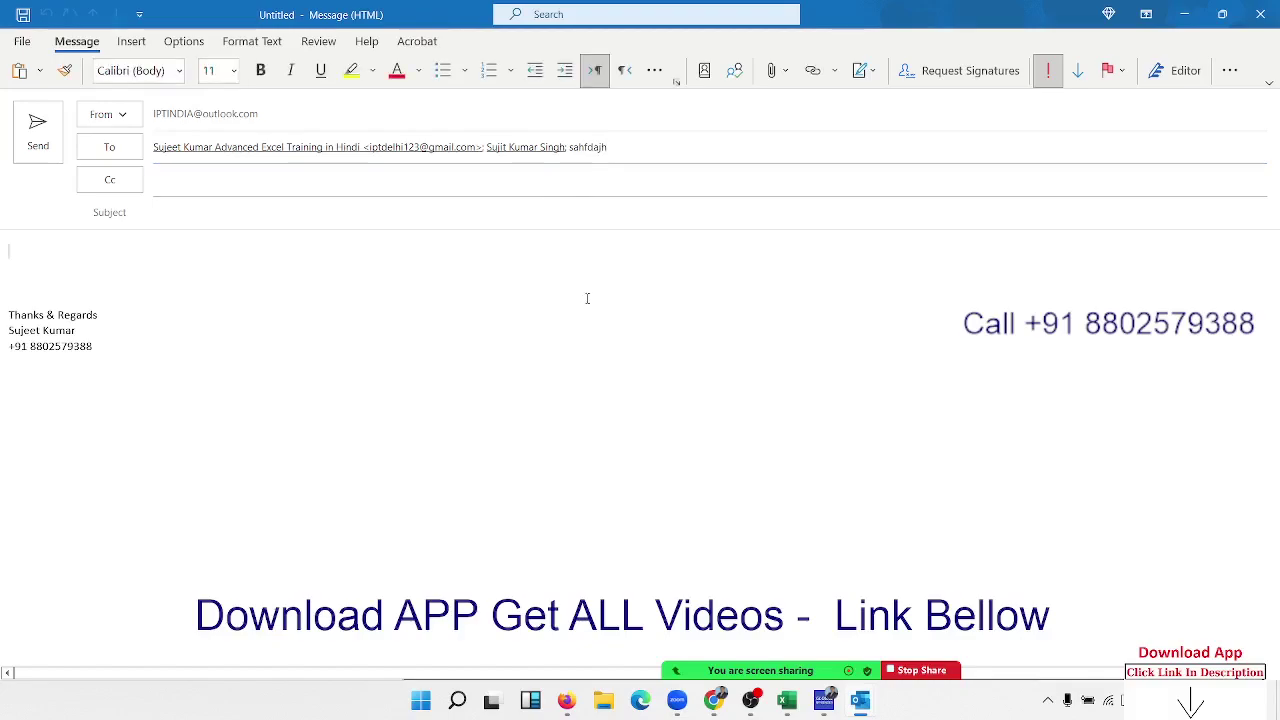
{"action": "left_click", "coordinate": [632, 152]}
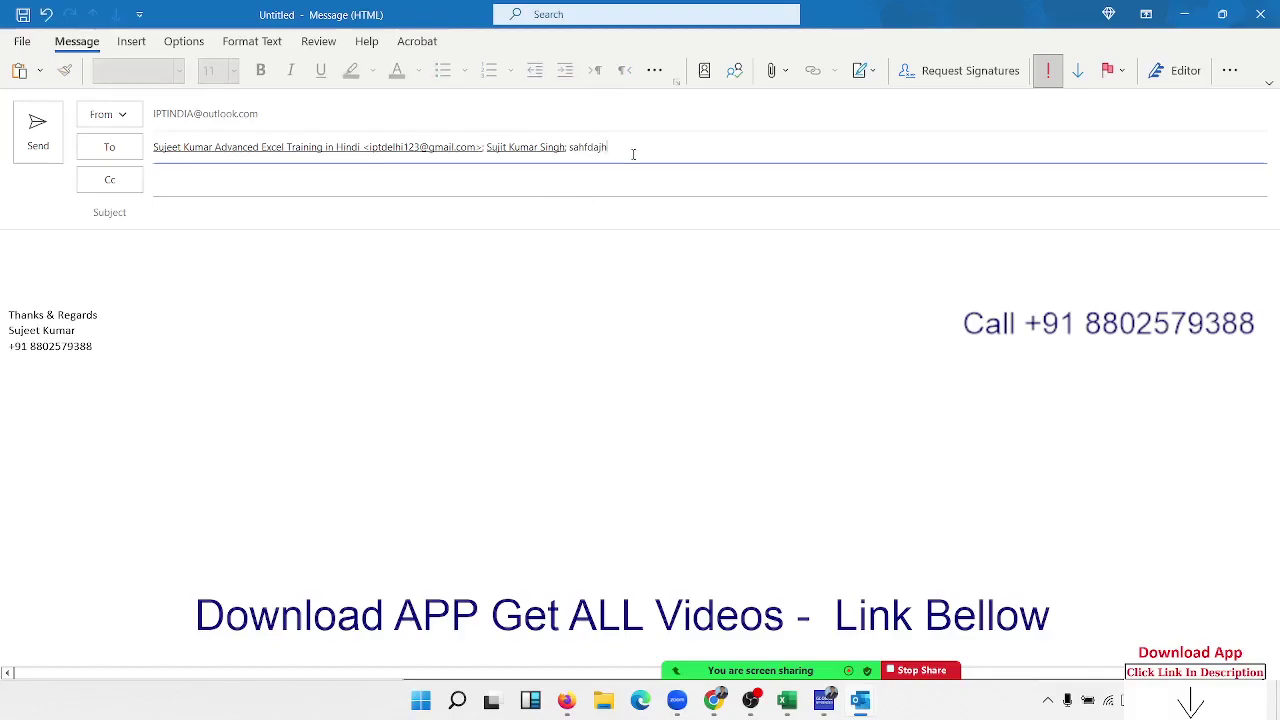
{"action": "left_click_drag", "start_coordinate": [633, 154], "coordinate": [568, 150]}
{"action": "key", "text": "BackSpace"}
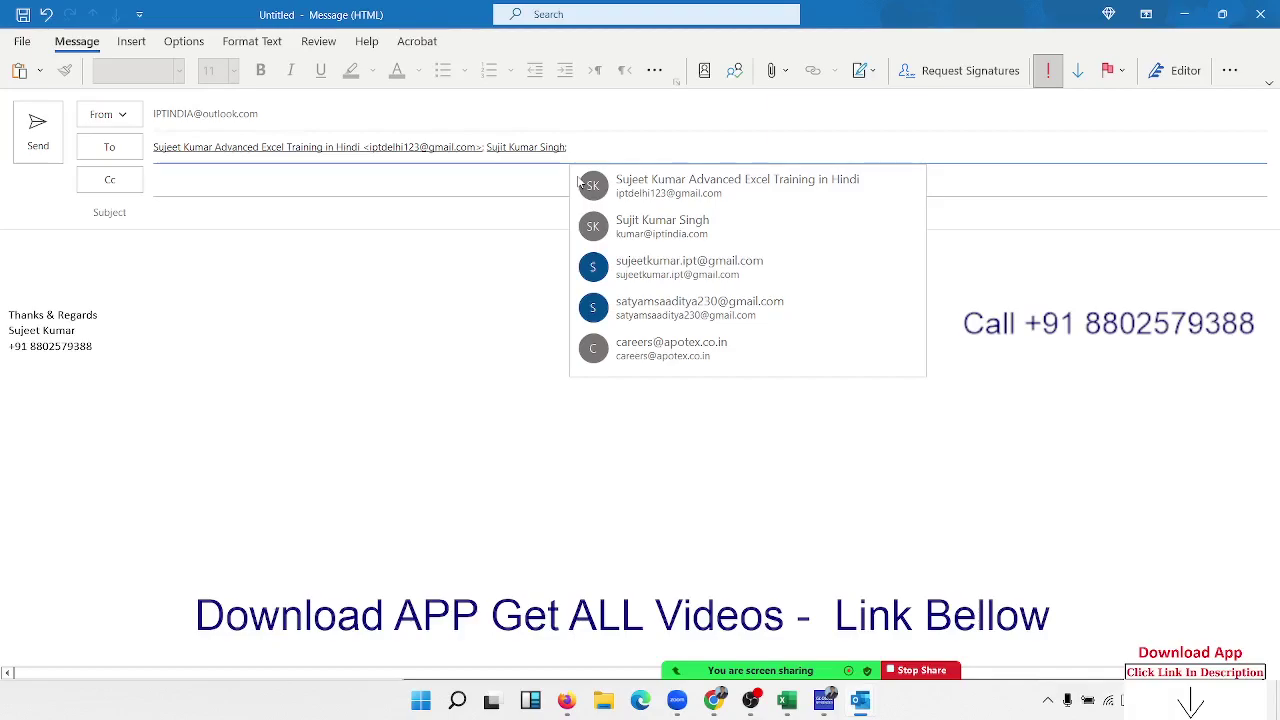
Step: Pick the second contact from the Cc suggestions as the copy recipient
{"action": "left_click", "coordinate": [312, 303]}
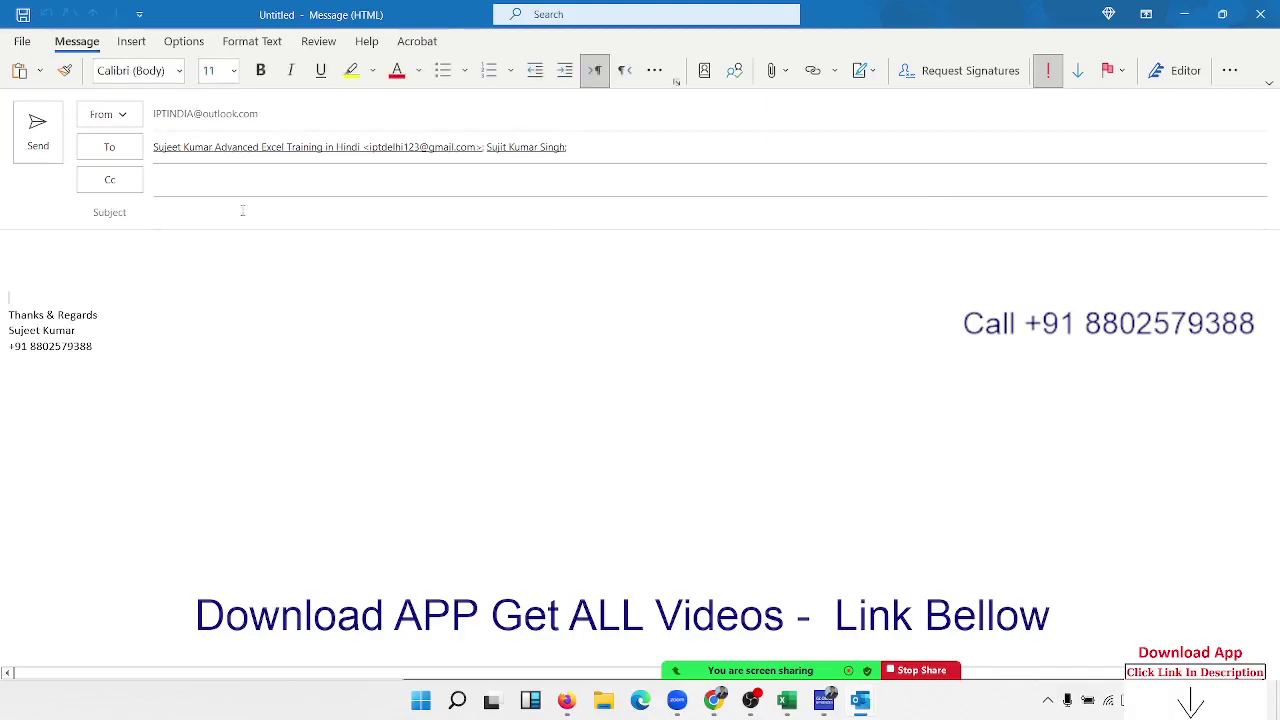
{"action": "left_click", "coordinate": [161, 183]}
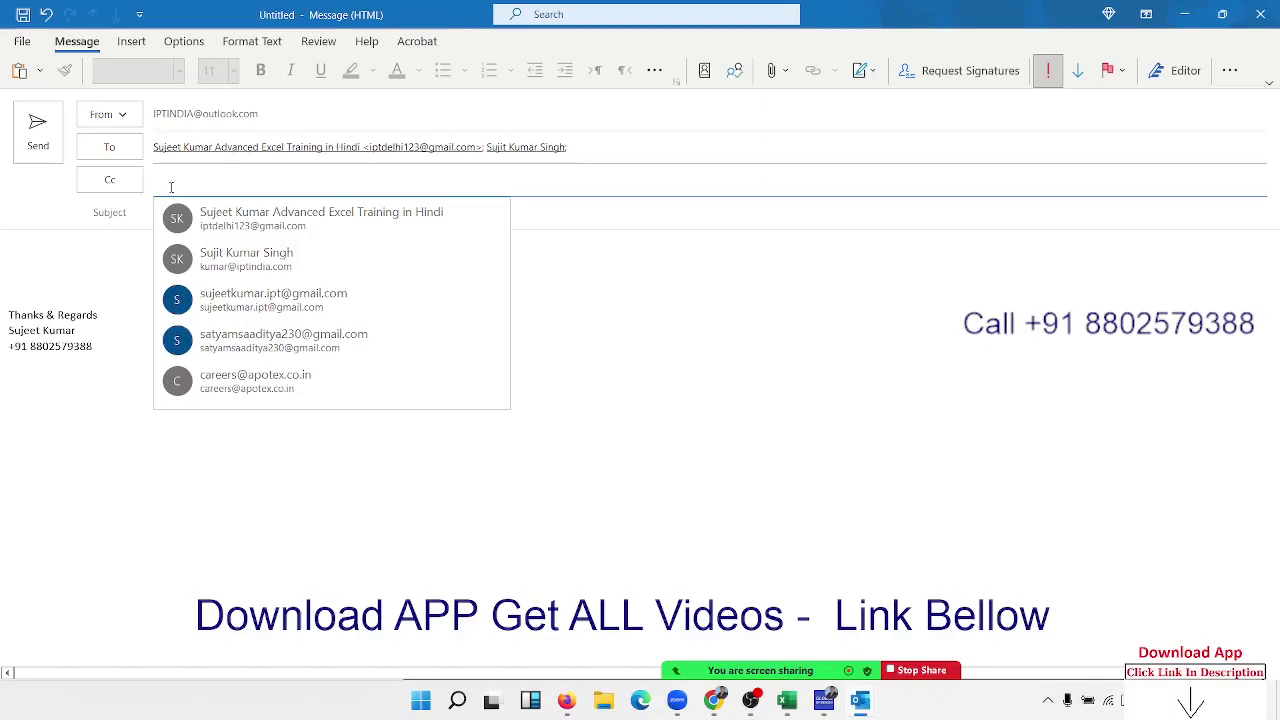
{"action": "left_click", "coordinate": [210, 259]}
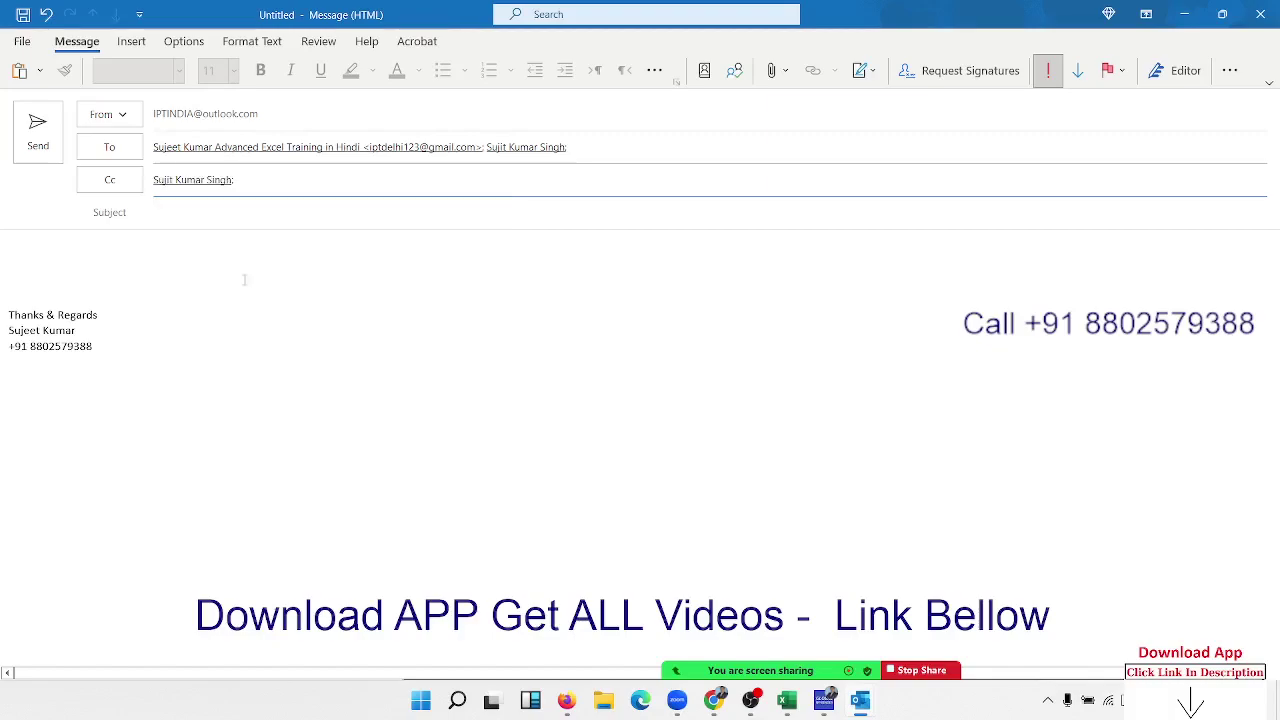
{"action": "left_click", "coordinate": [244, 280]}
{"action": "left_click", "coordinate": [297, 187]}
{"action": "left_click", "coordinate": [112, 262]}
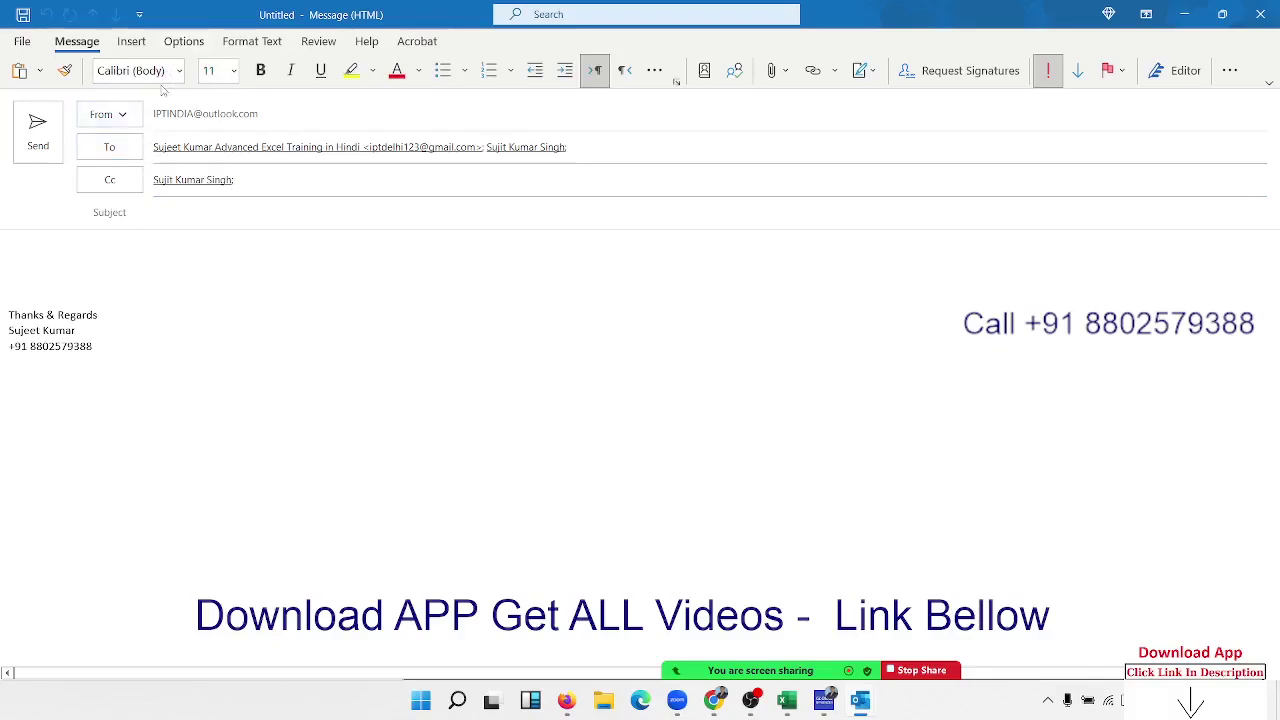
Step: Browse the Options, Insert and Message ribbon tabs
{"action": "left_click", "coordinate": [190, 44]}
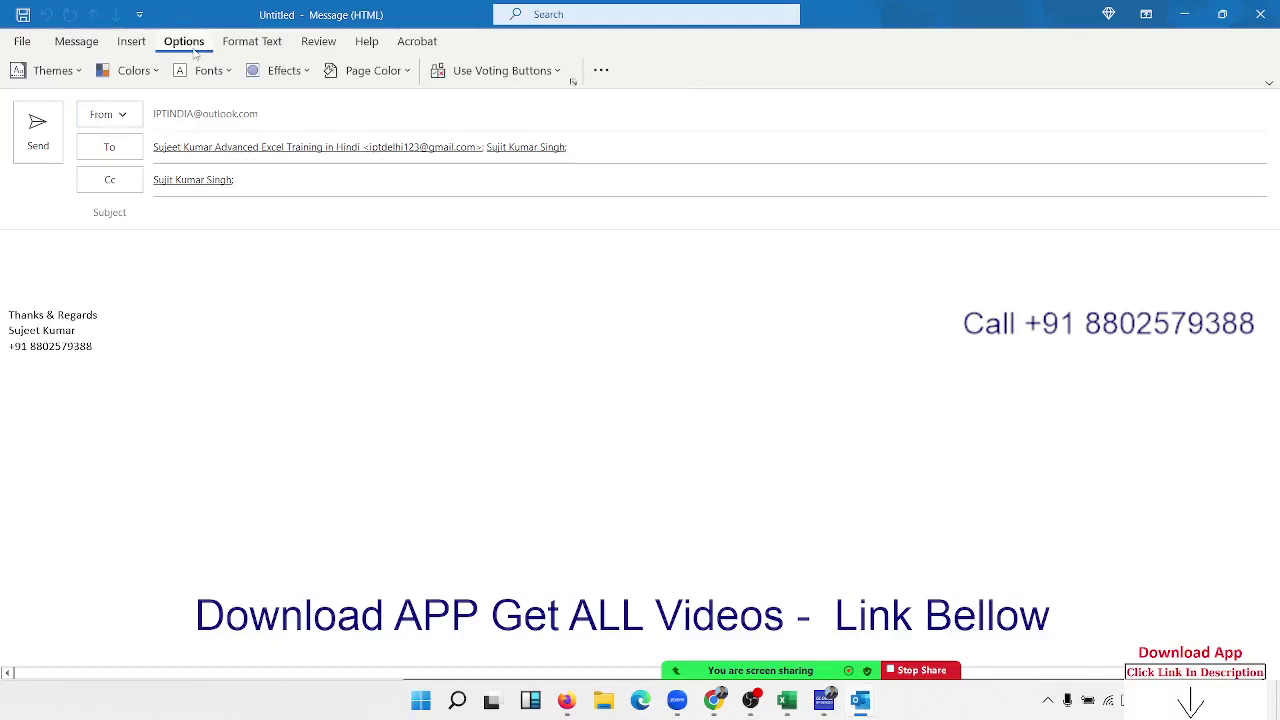
{"action": "left_click", "coordinate": [133, 45]}
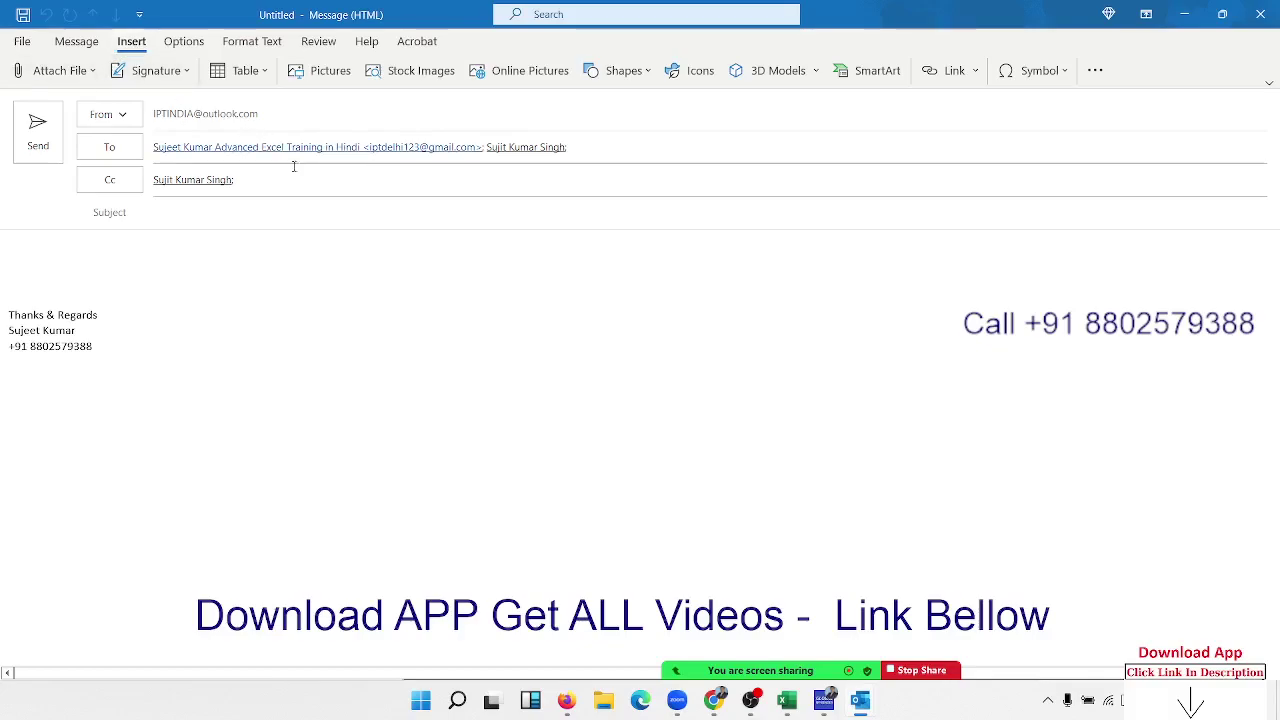
{"action": "left_click", "coordinate": [84, 45]}
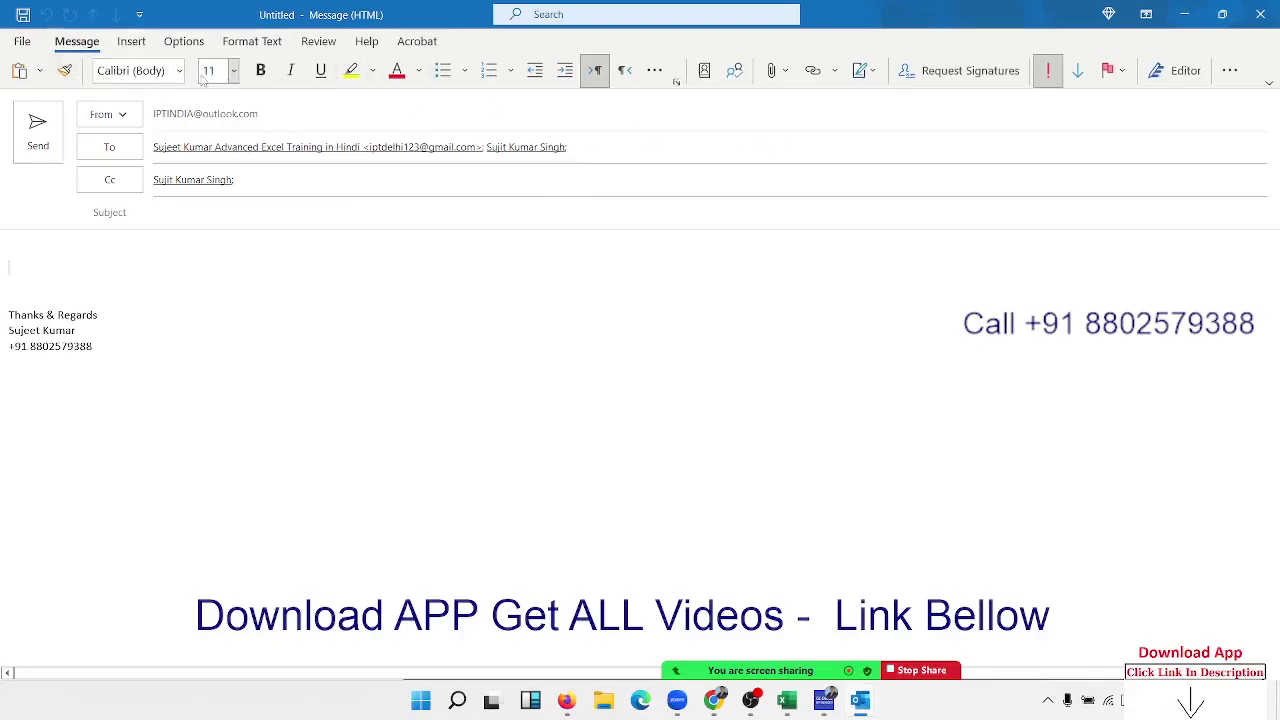
{"action": "left_click", "coordinate": [284, 188]}
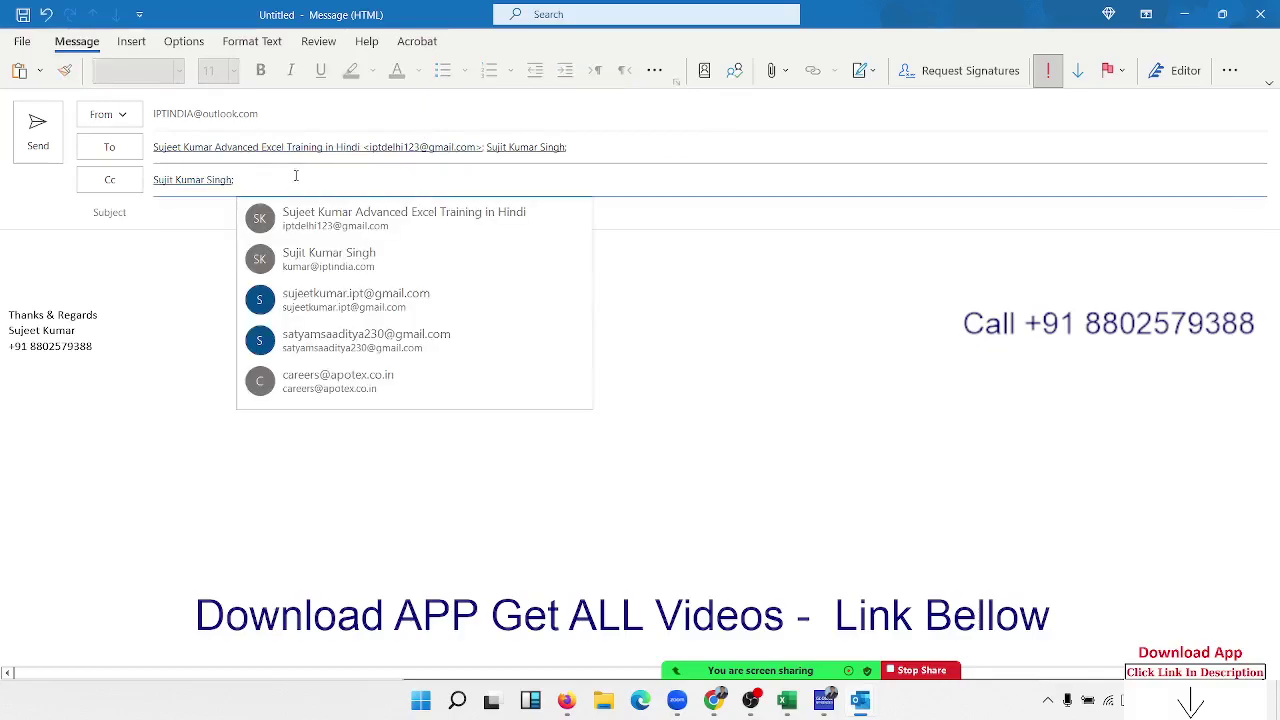
{"action": "left_click", "coordinate": [93, 48]}
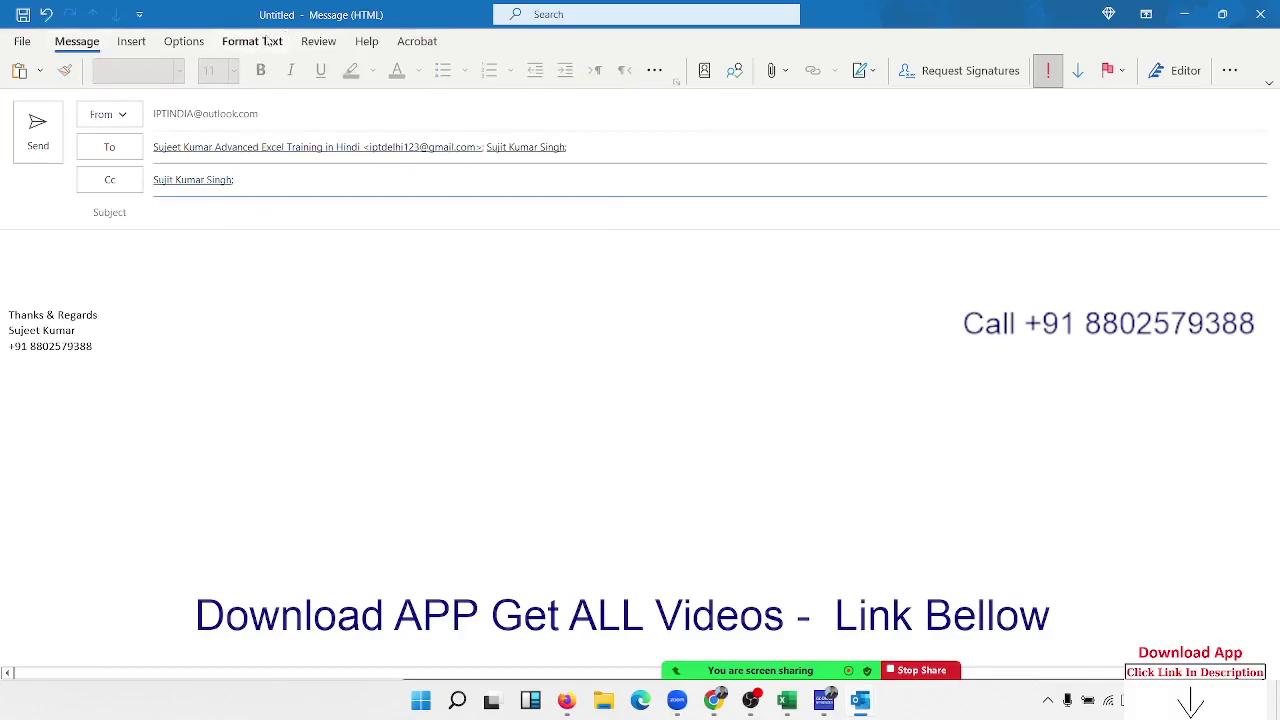
Step: Look through the extra Options and Insert commands and the signatures list
{"action": "left_click", "coordinate": [188, 43]}
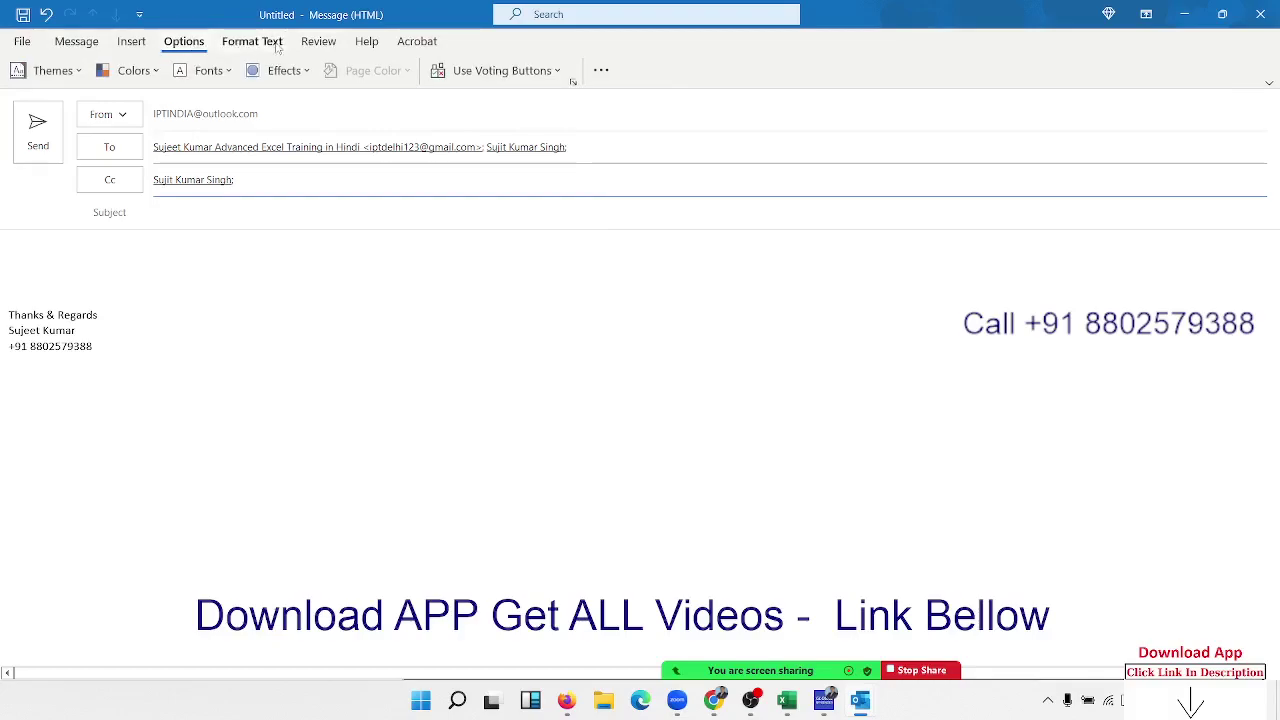
{"action": "left_click", "coordinate": [601, 72]}
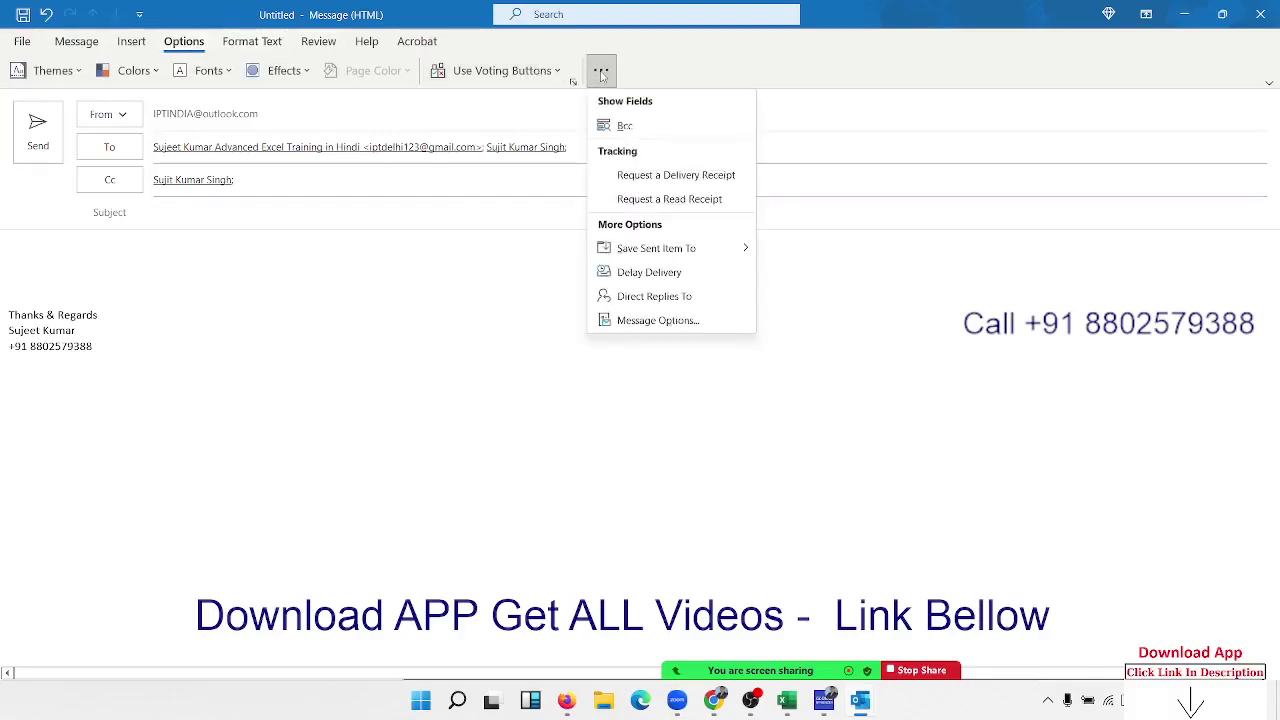
{"action": "left_click", "coordinate": [140, 45]}
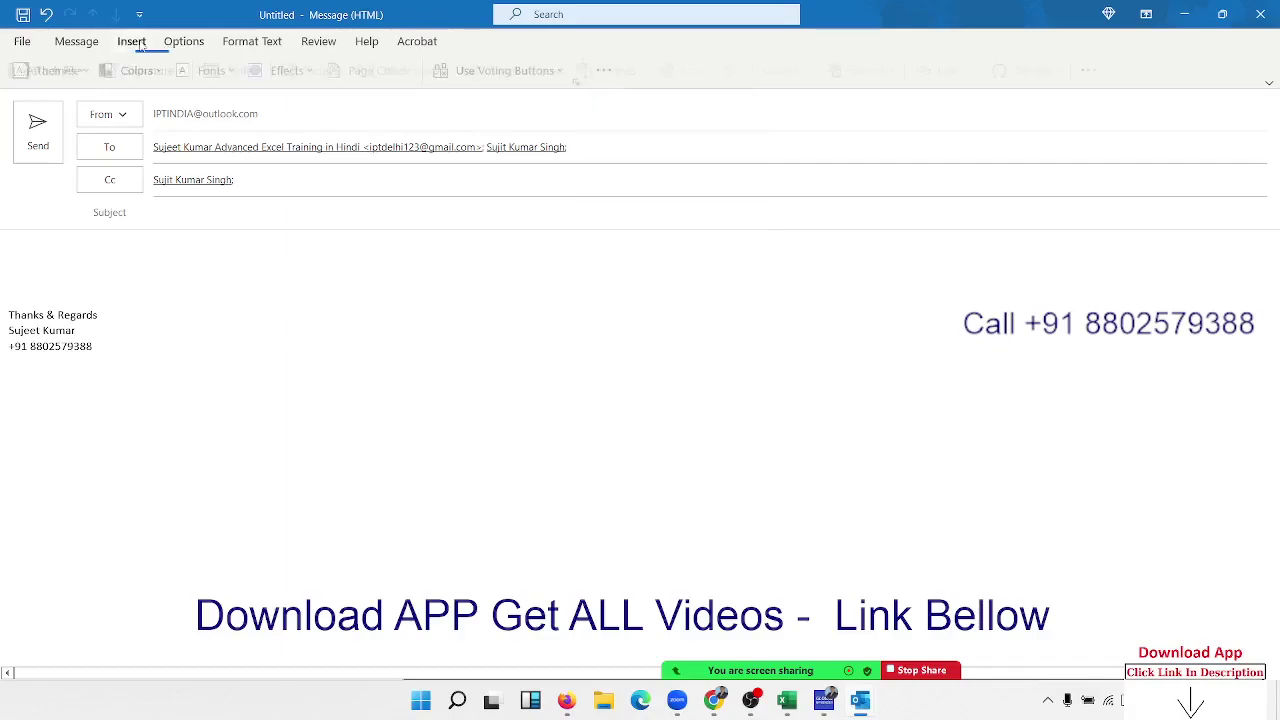
{"action": "left_click", "coordinate": [1094, 72]}
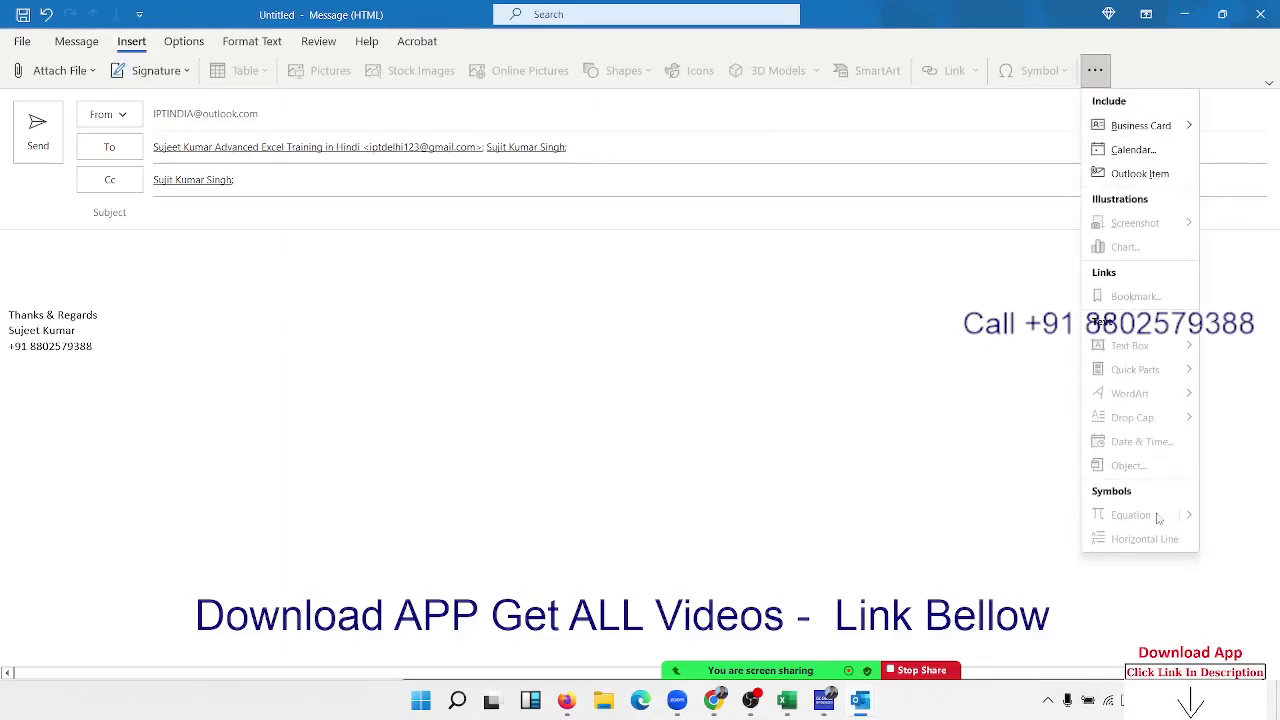
{"action": "left_click", "coordinate": [377, 194]}
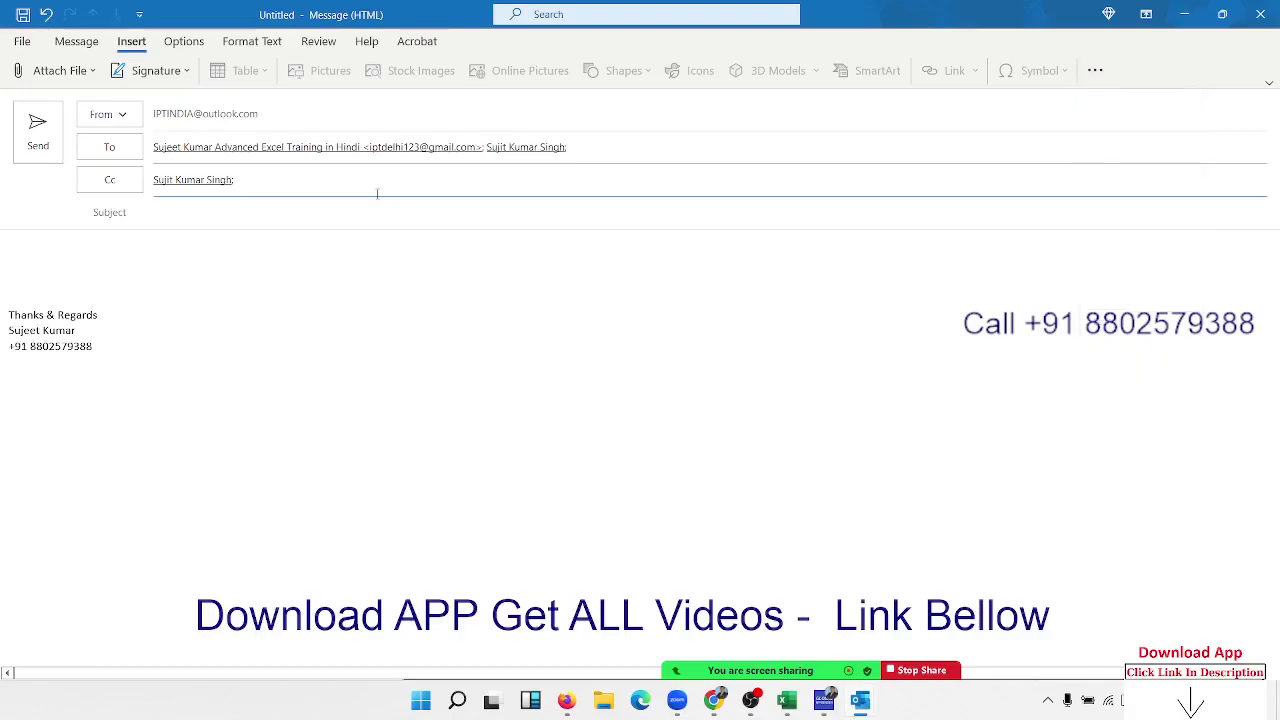
{"action": "left_click", "coordinate": [190, 79]}
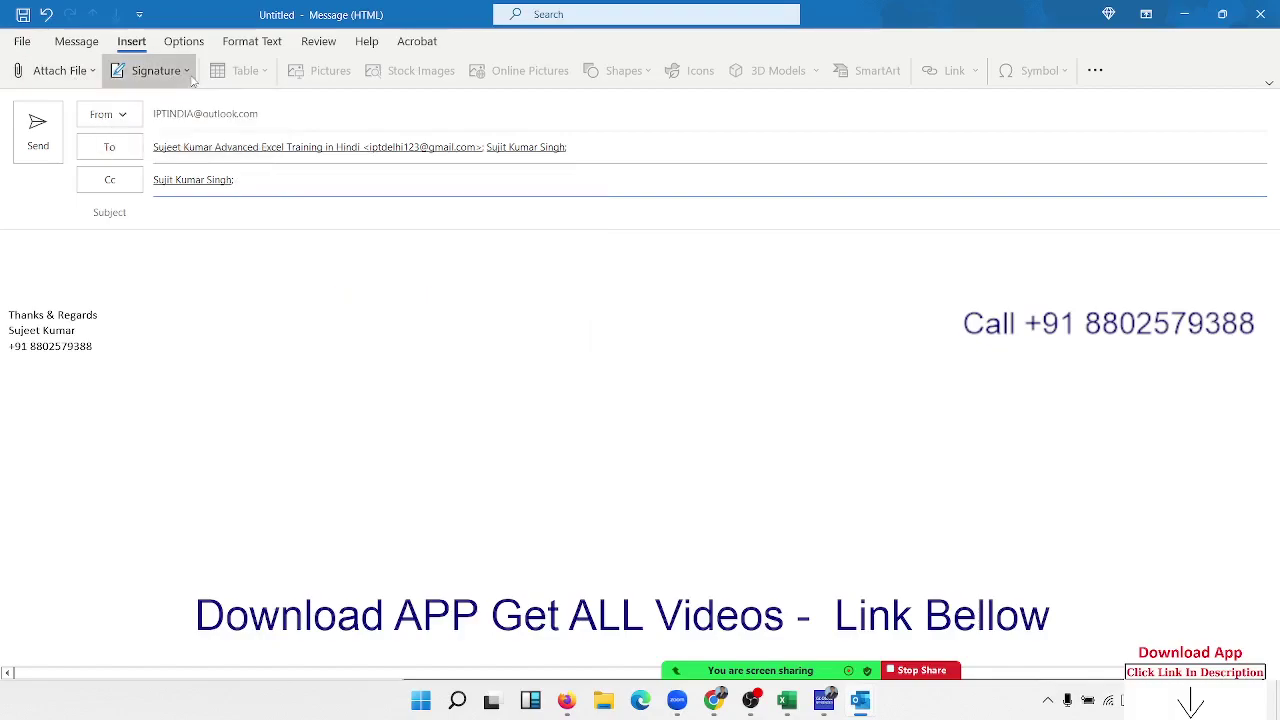
{"action": "left_click", "coordinate": [290, 197]}
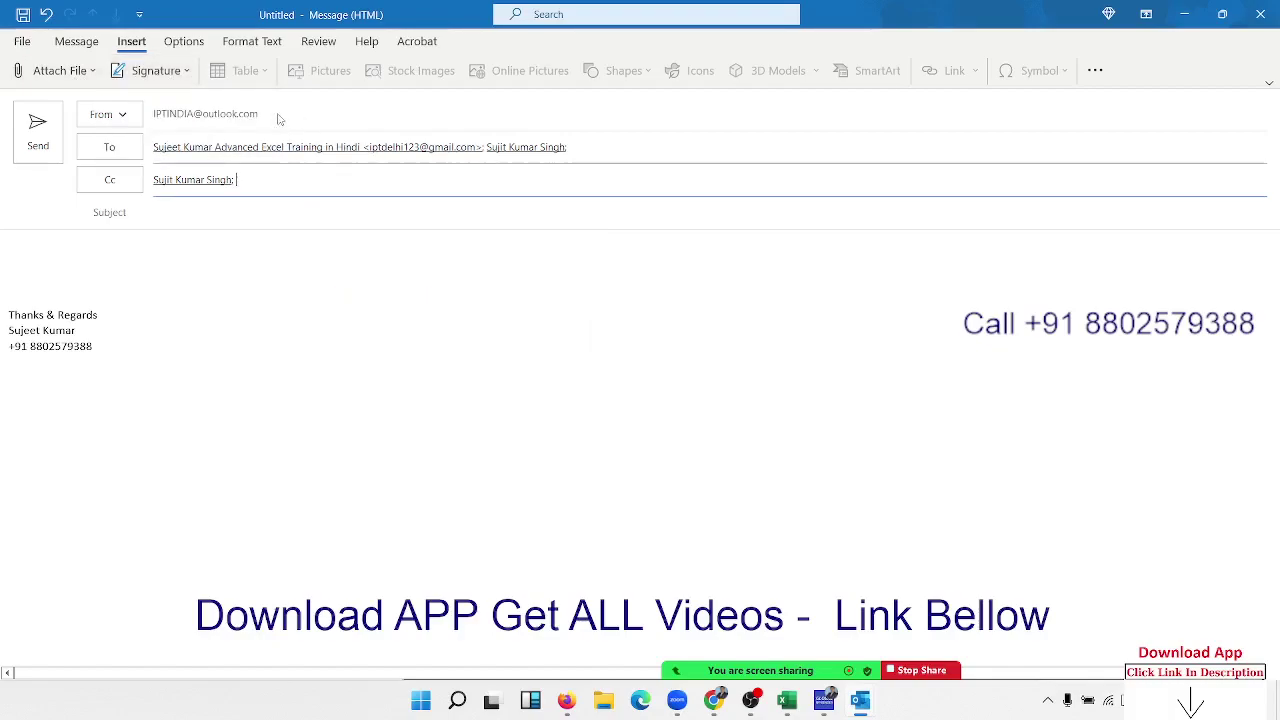
{"action": "left_click", "coordinate": [244, 244]}
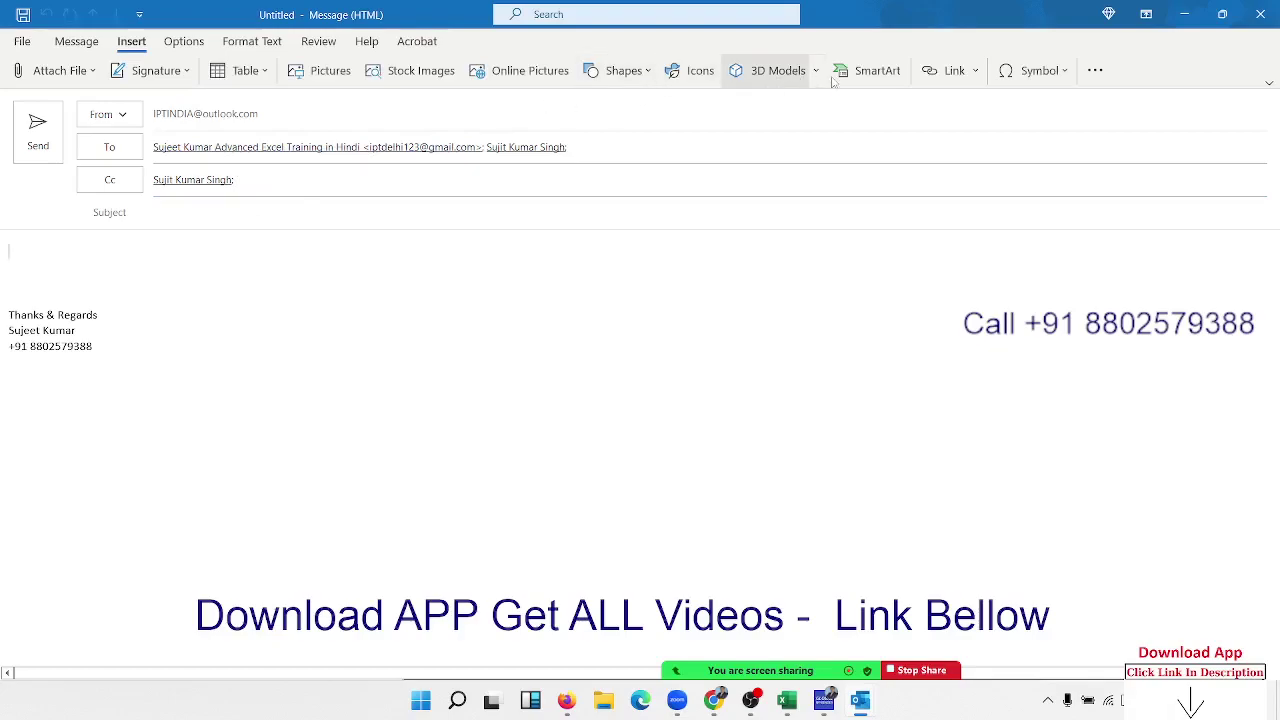
{"action": "left_click", "coordinate": [1096, 71]}
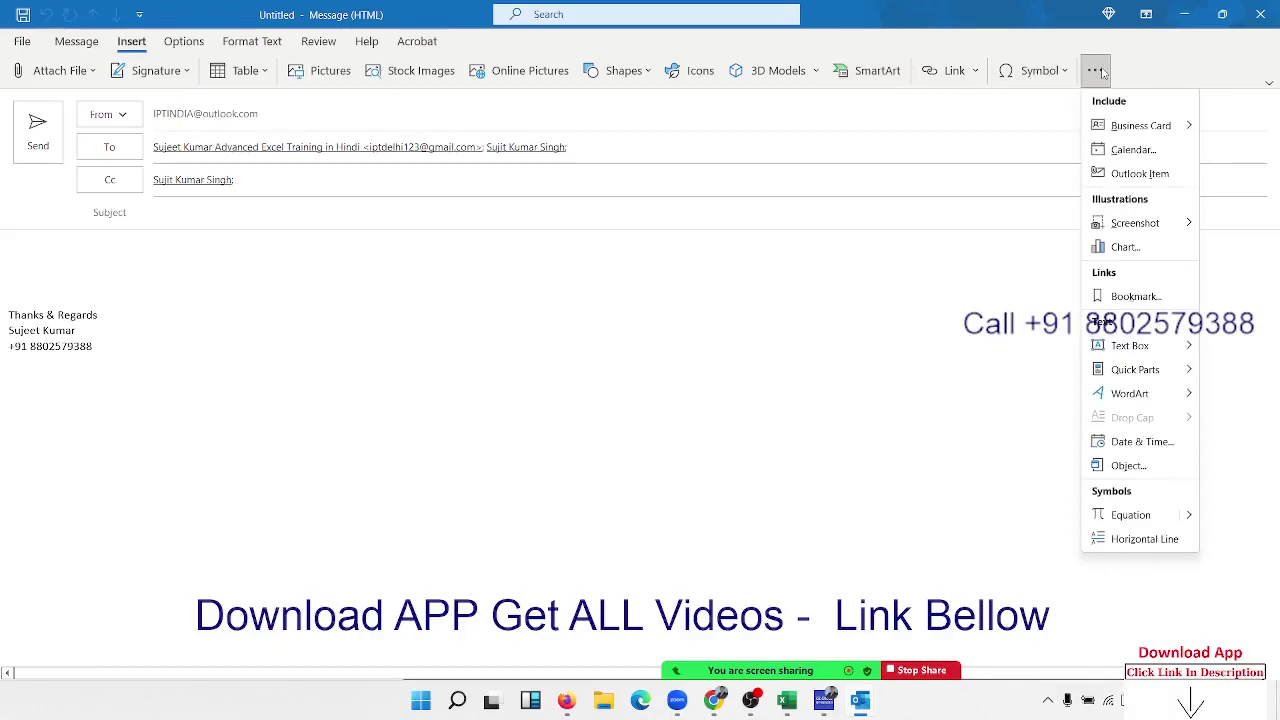
{"action": "left_click", "coordinate": [146, 52]}
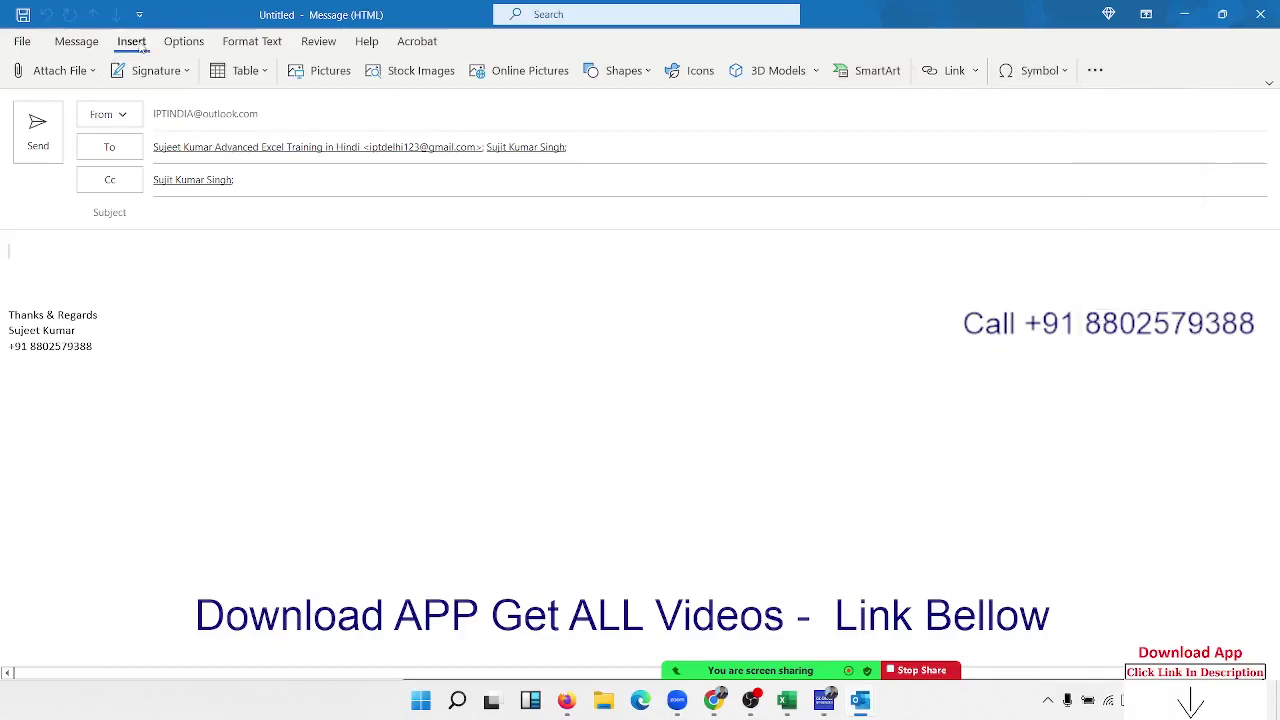
Step: Collapse the ribbon, pin it fully open again, and return to the Message tab
{"action": "double_click", "coordinate": [142, 49]}
{"action": "double_click", "coordinate": [142, 49]}
{"action": "left_click", "coordinate": [72, 45]}
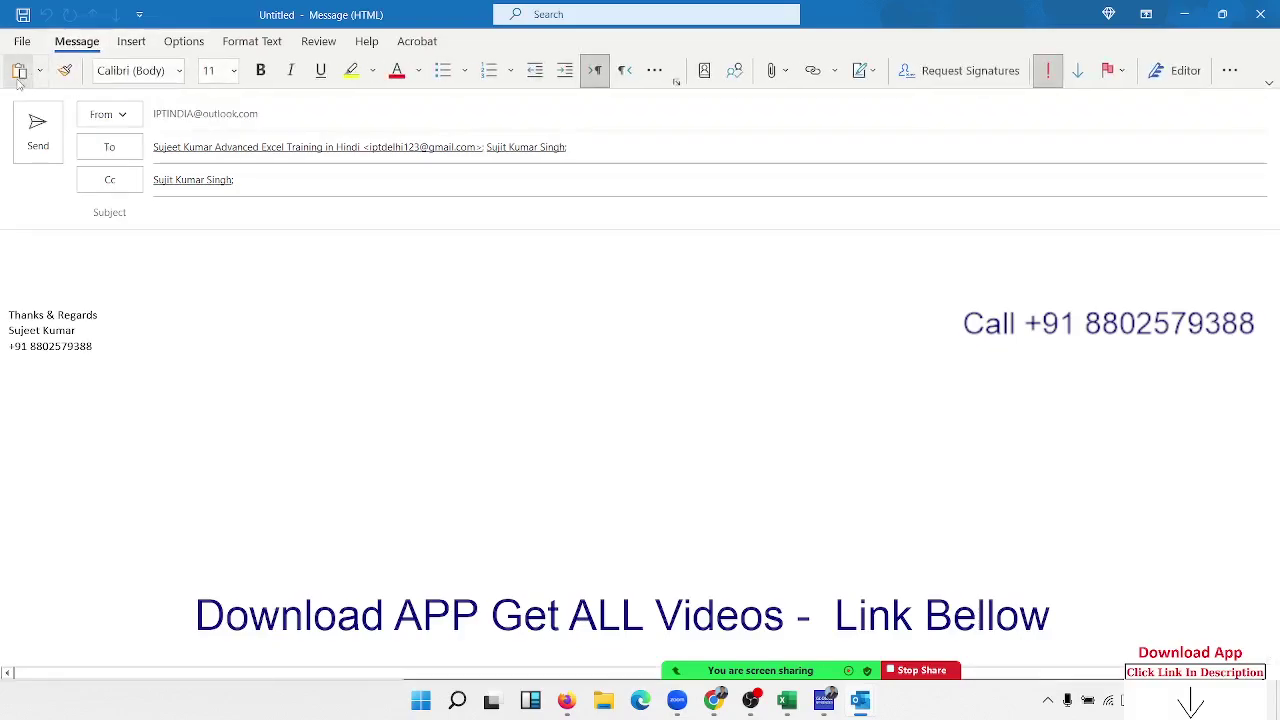
Step: Browse the Message tab's extra formatting, Signature, extra tools and Follow Up menus
{"action": "left_click", "coordinate": [654, 72]}
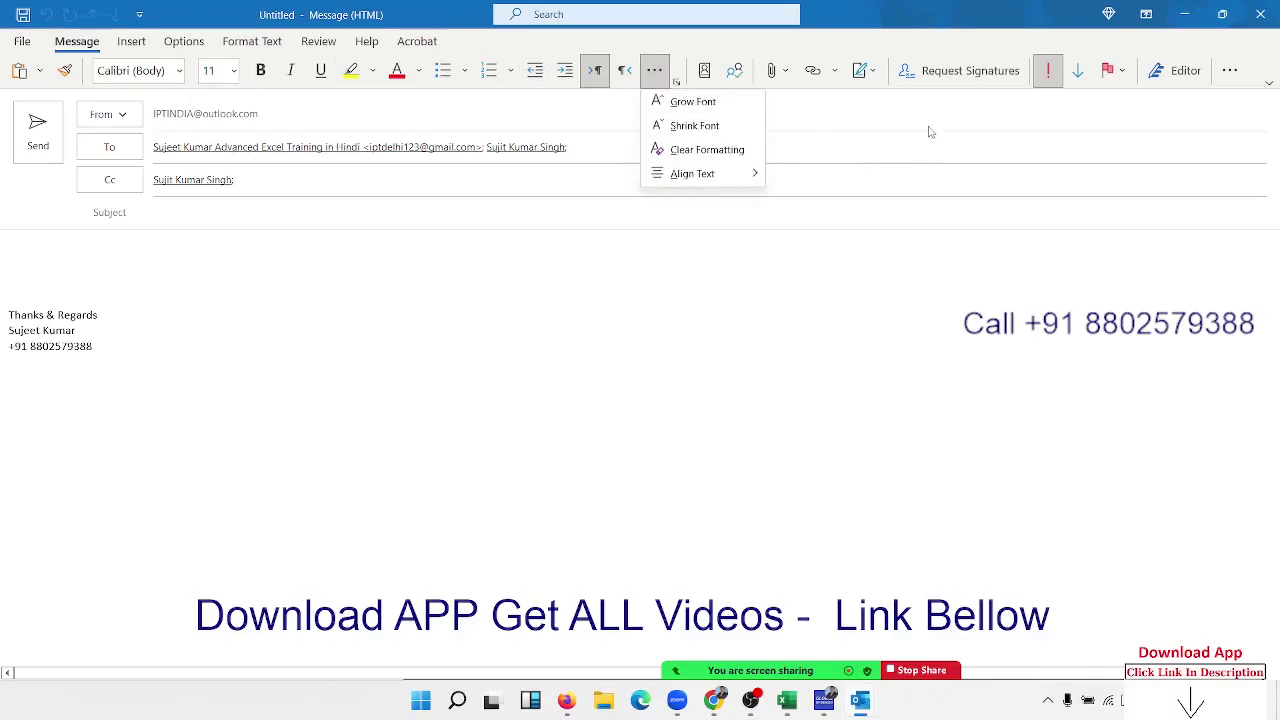
{"action": "left_click", "coordinate": [878, 78]}
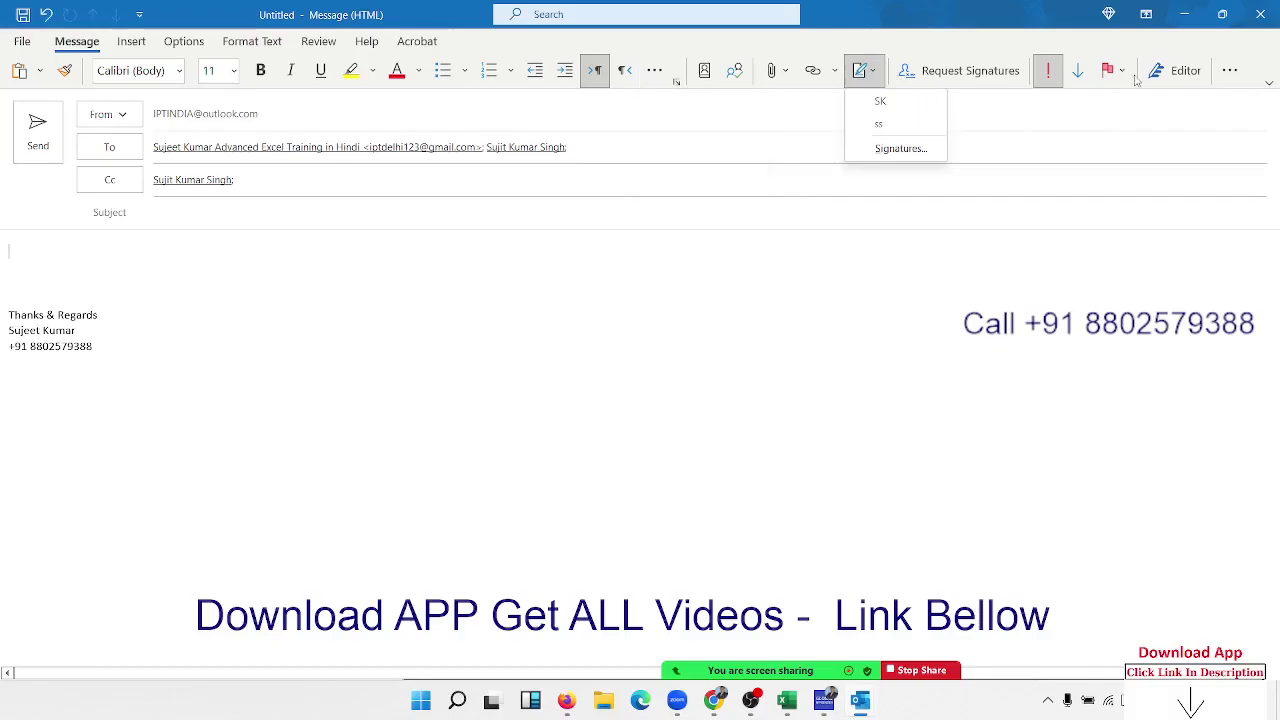
{"action": "left_click", "coordinate": [1225, 76]}
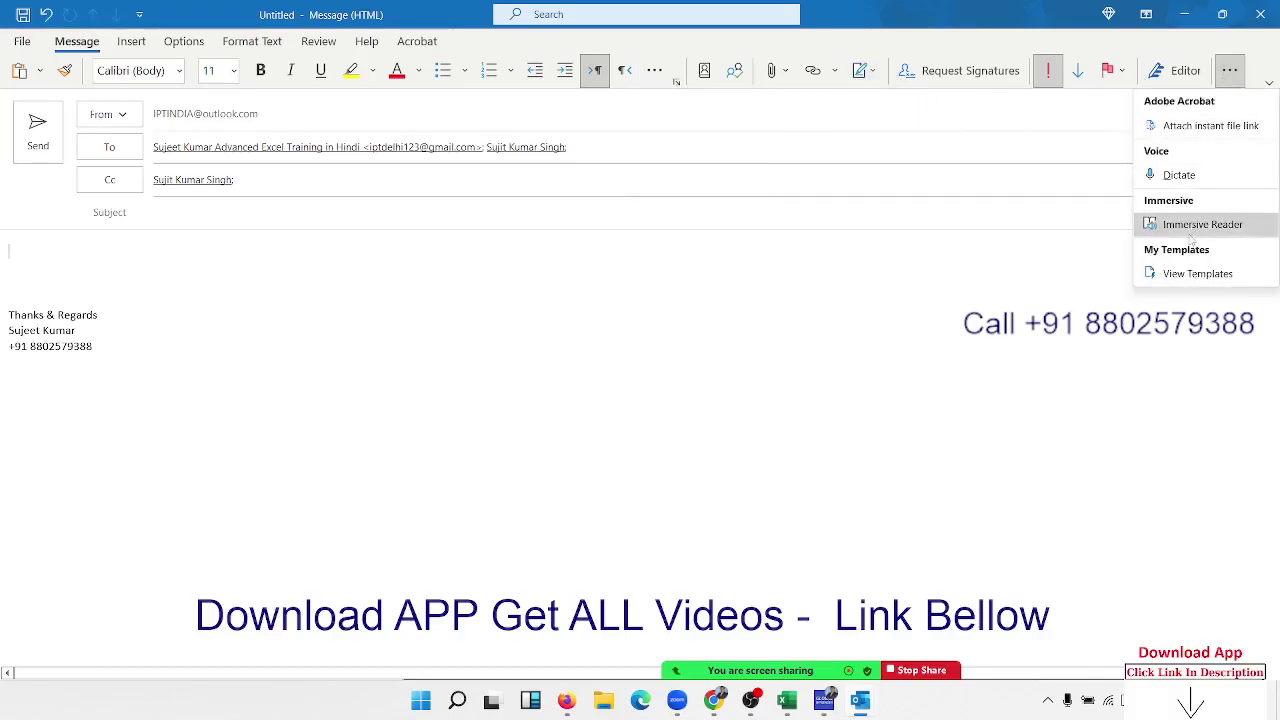
{"action": "left_click", "coordinate": [1122, 80]}
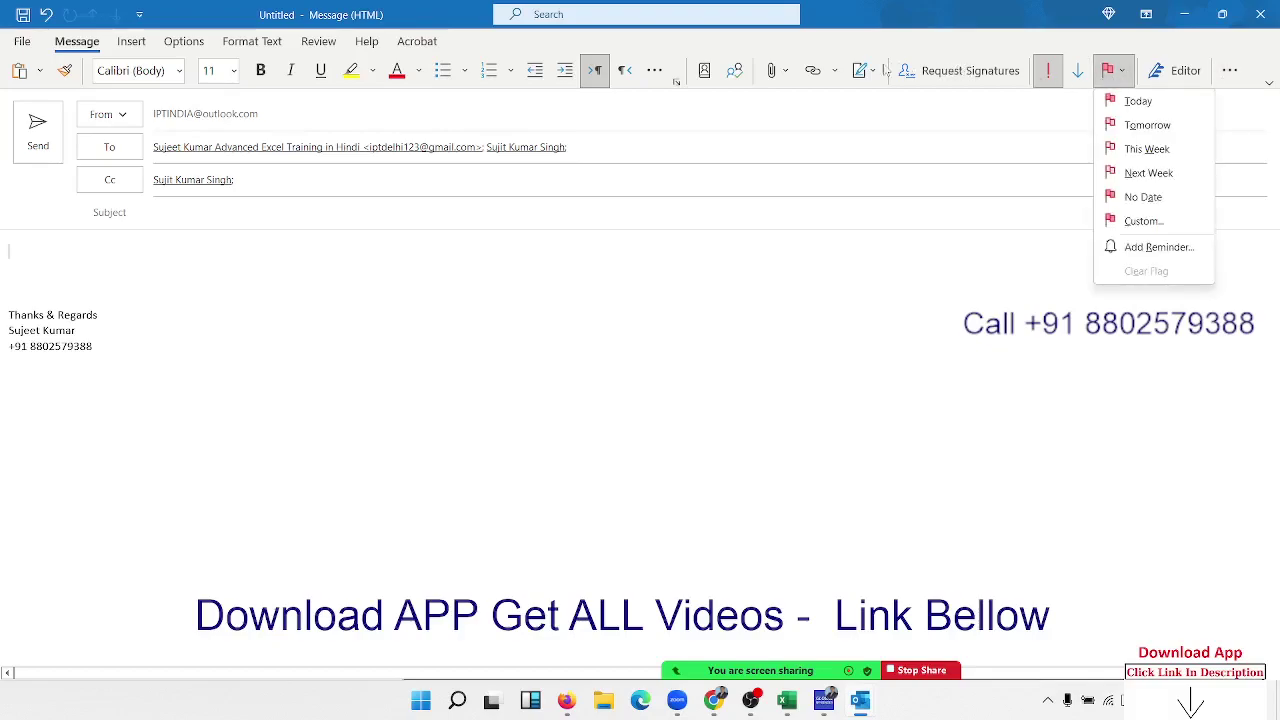
{"action": "left_click", "coordinate": [654, 72]}
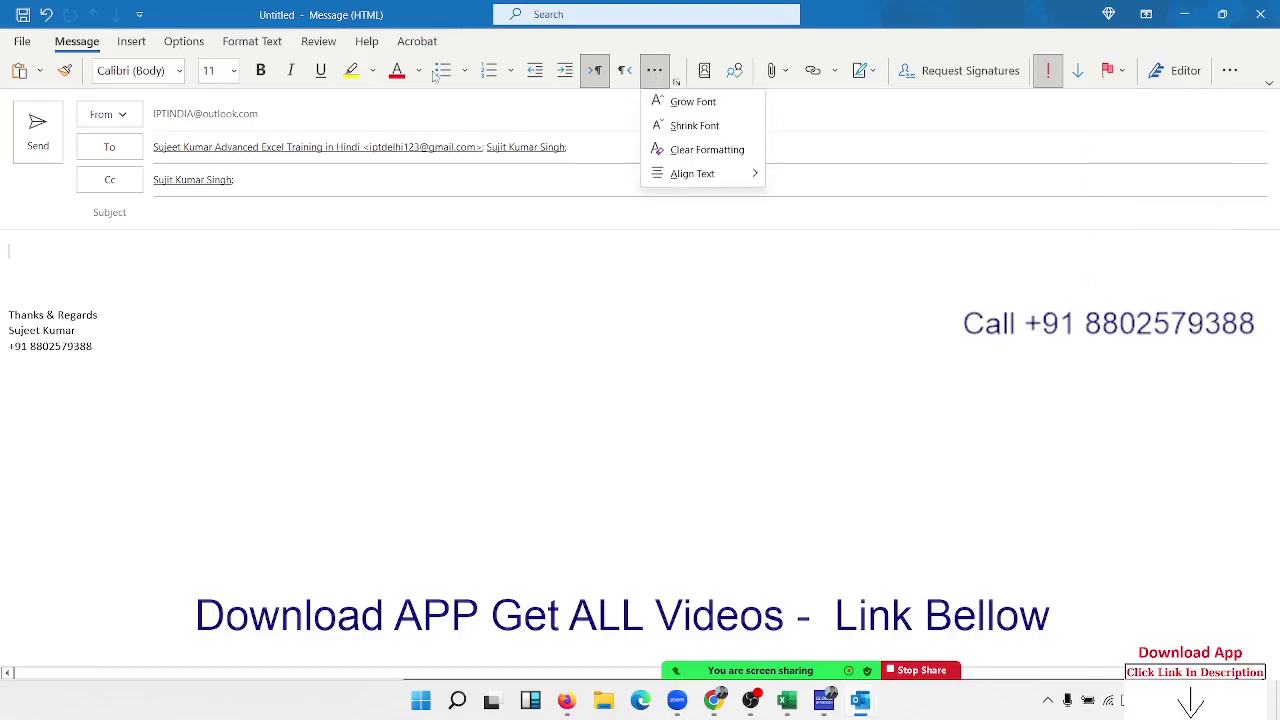
{"action": "left_click", "coordinate": [126, 44]}
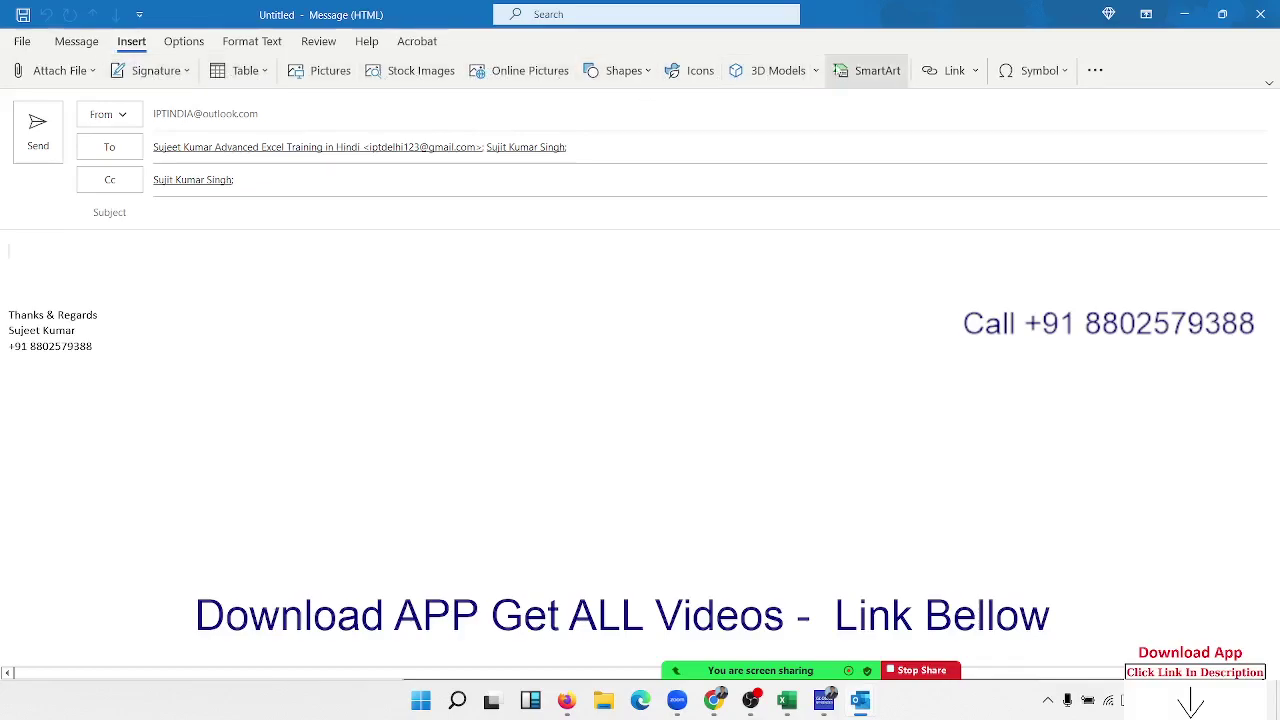
Step: Browse the Insert tab's Link and extra options, then the Format Text and Review tabs
{"action": "left_click", "coordinate": [974, 72]}
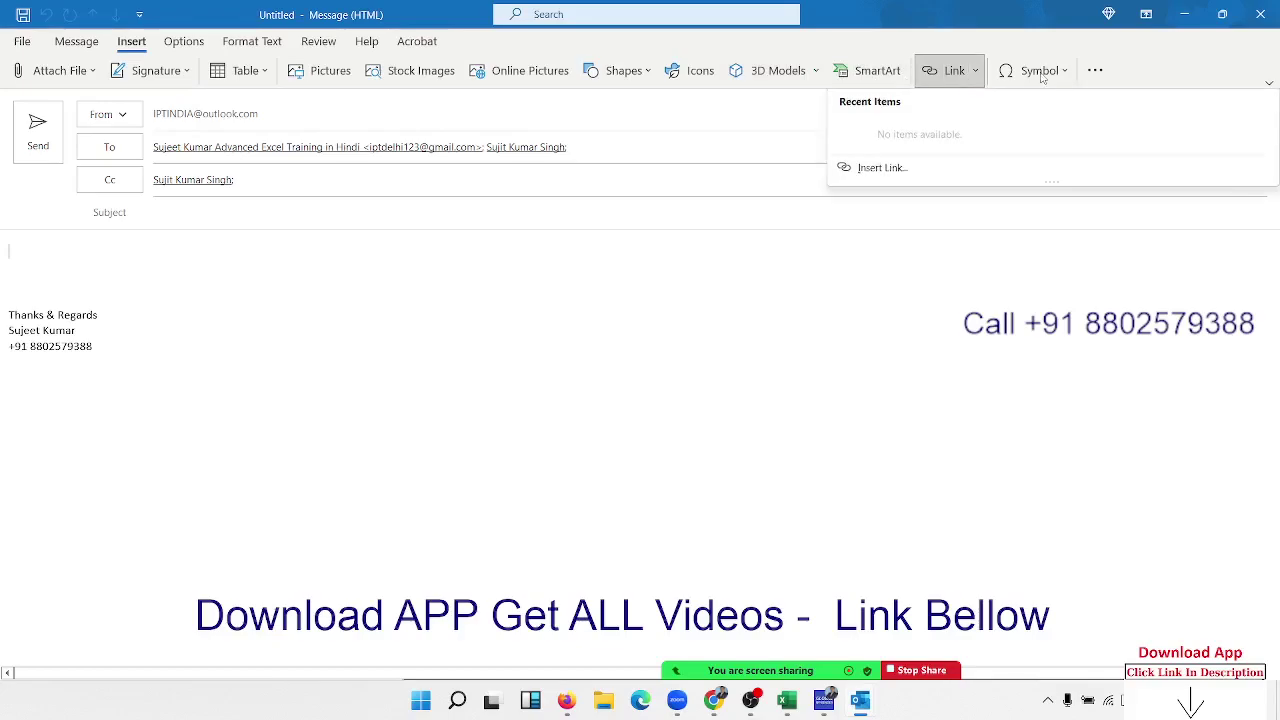
{"action": "left_click", "coordinate": [1096, 72]}
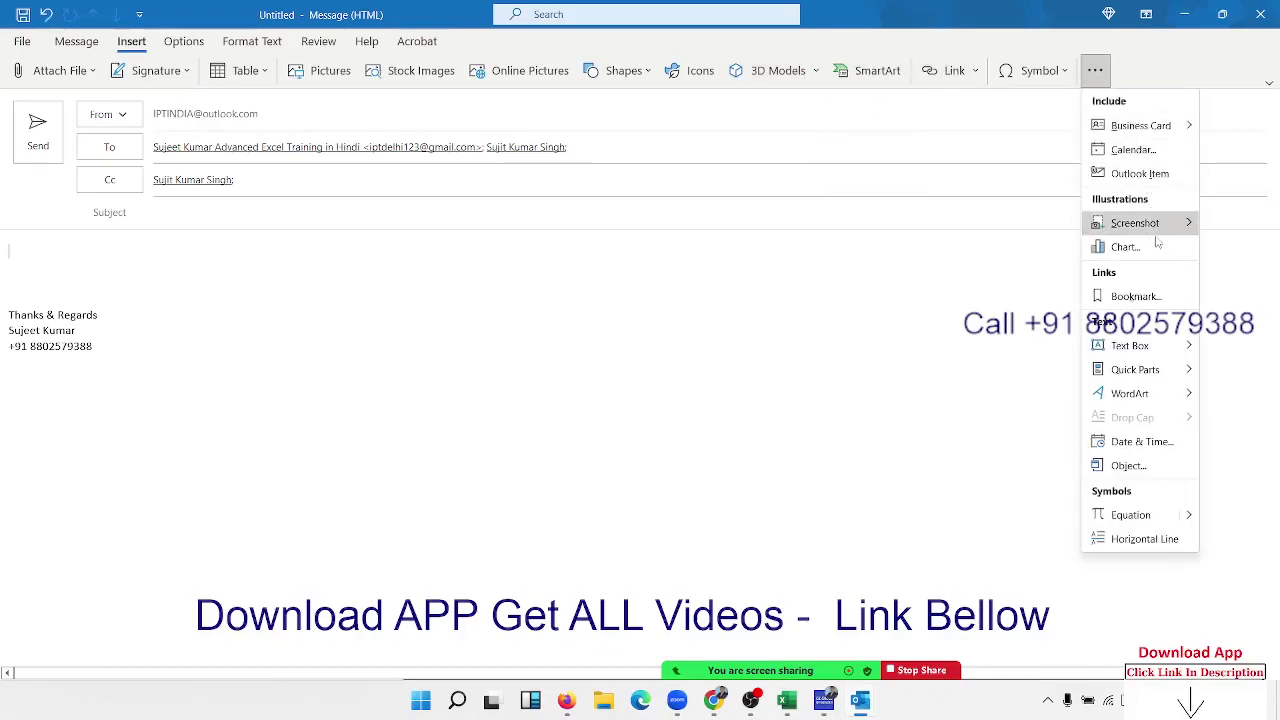
{"action": "mouse_move", "coordinate": [1156, 236]}
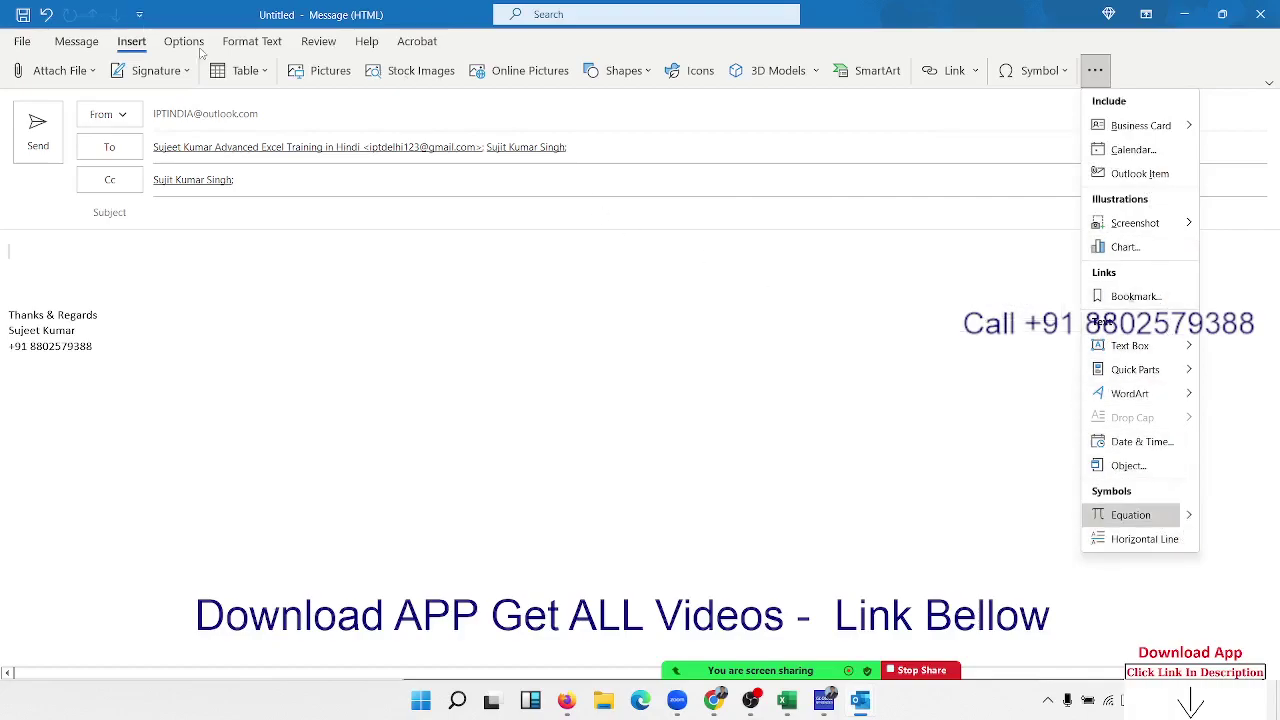
{"action": "left_click", "coordinate": [242, 48]}
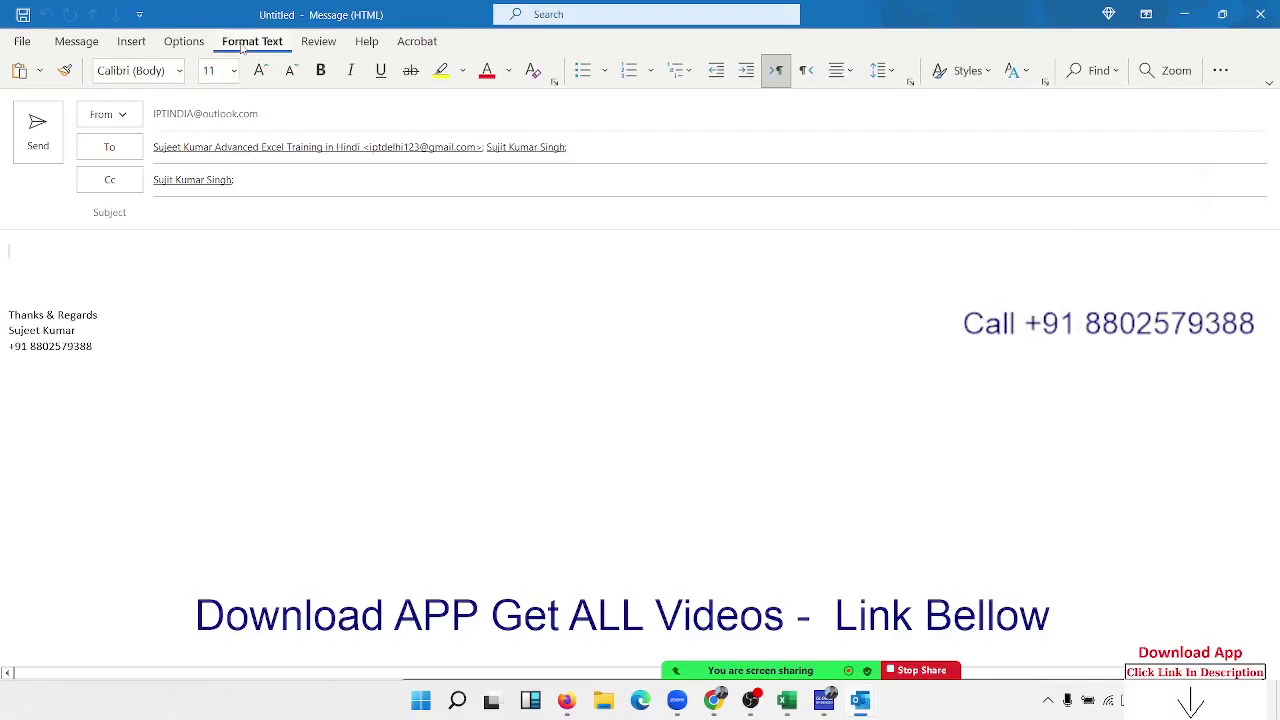
{"action": "left_click", "coordinate": [1218, 70]}
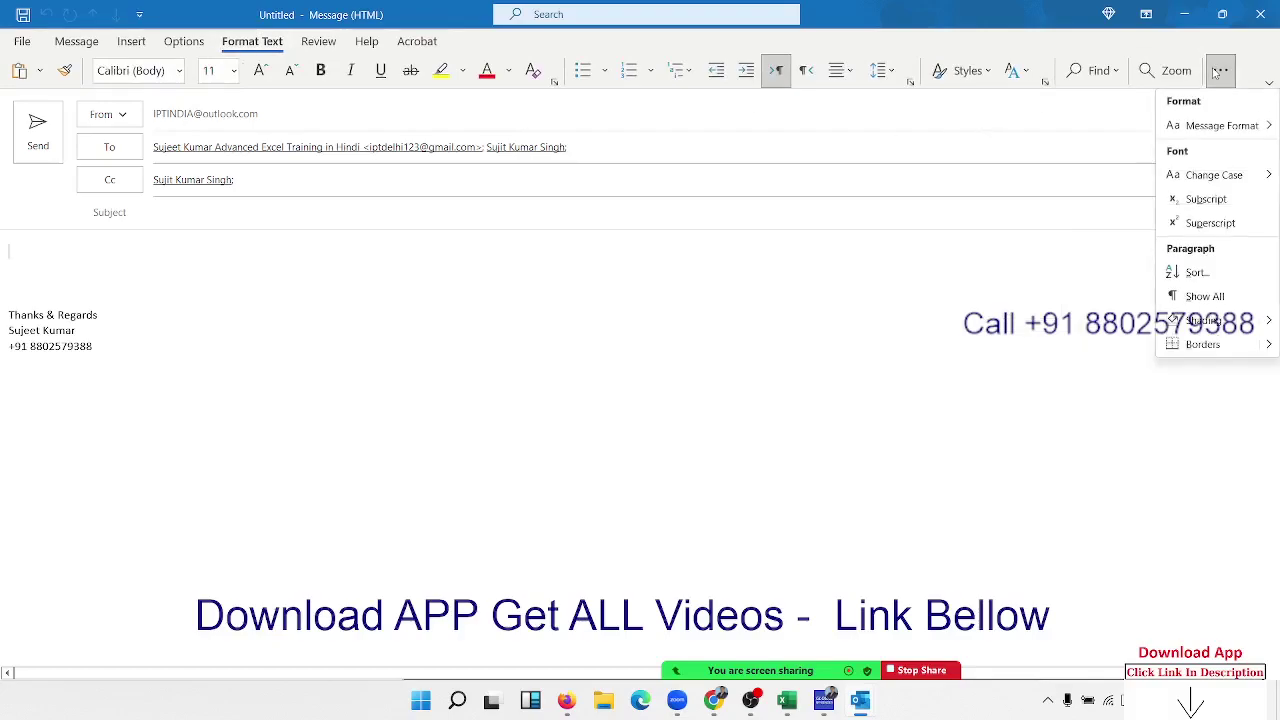
{"action": "left_click", "coordinate": [320, 41]}
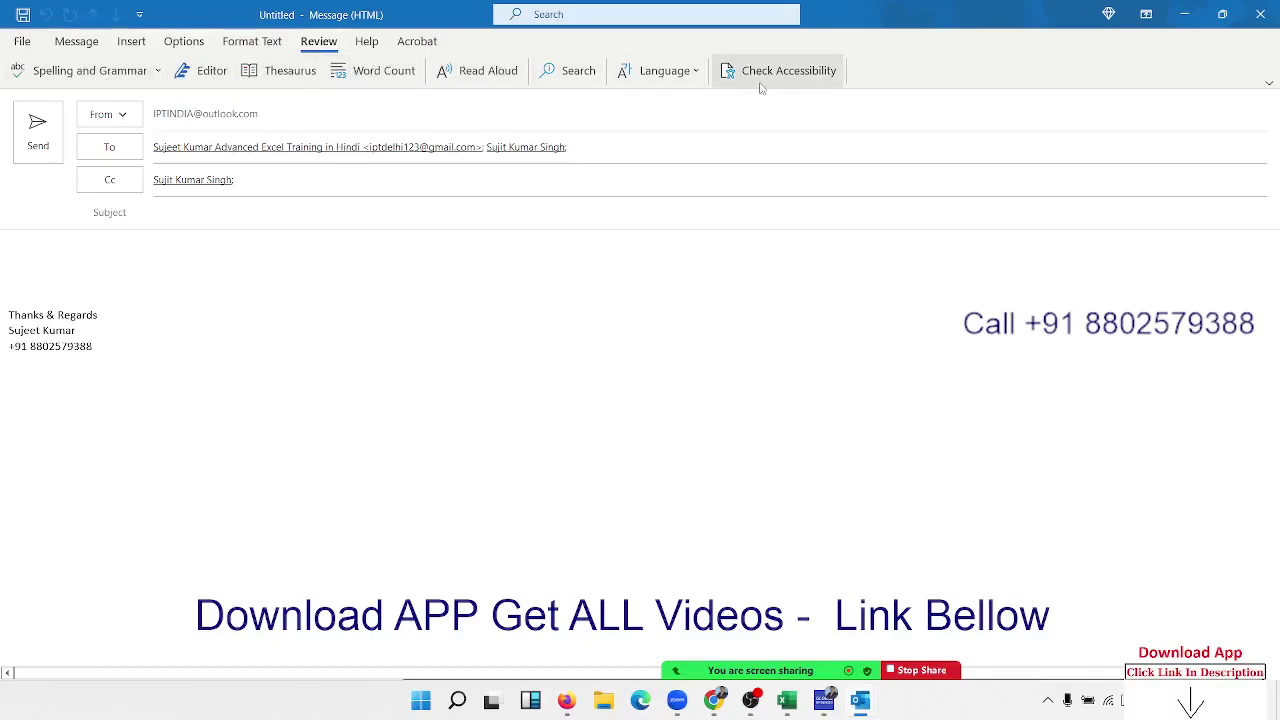
Step: Back on the Message tab, look through the formatting, Signature and extra tools menus
{"action": "left_click", "coordinate": [70, 43]}
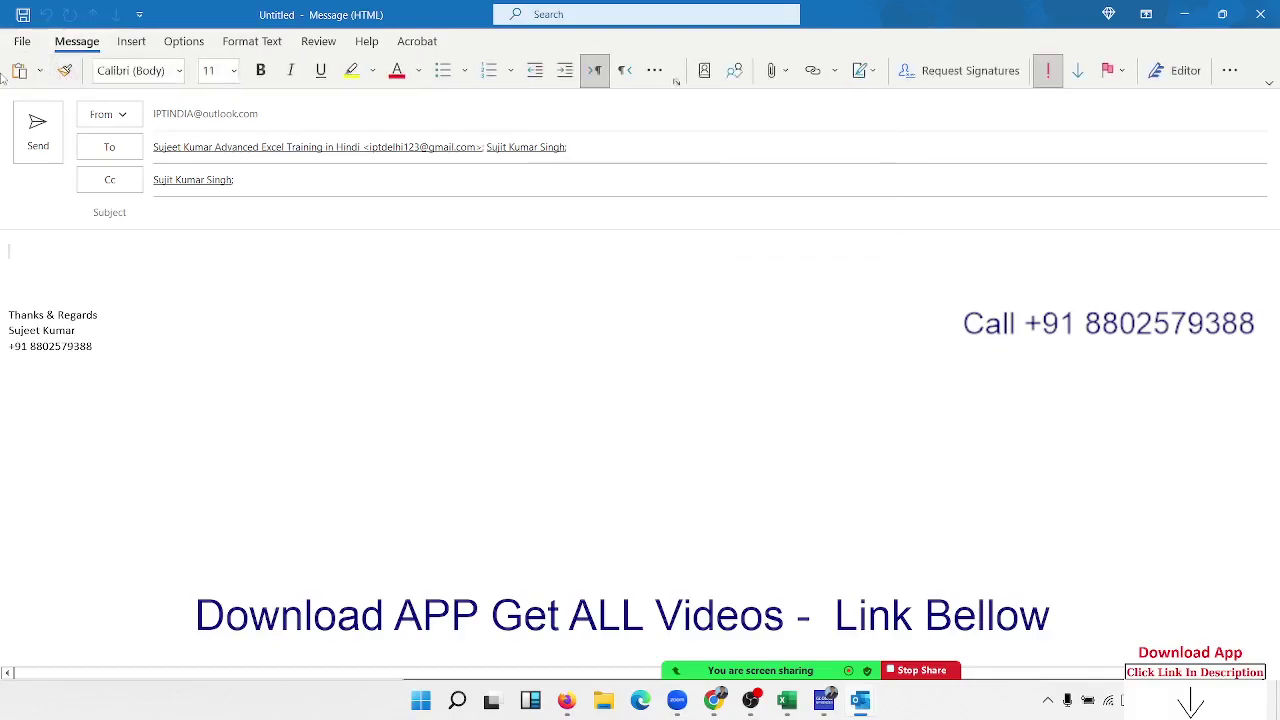
{"action": "left_click", "coordinate": [657, 71]}
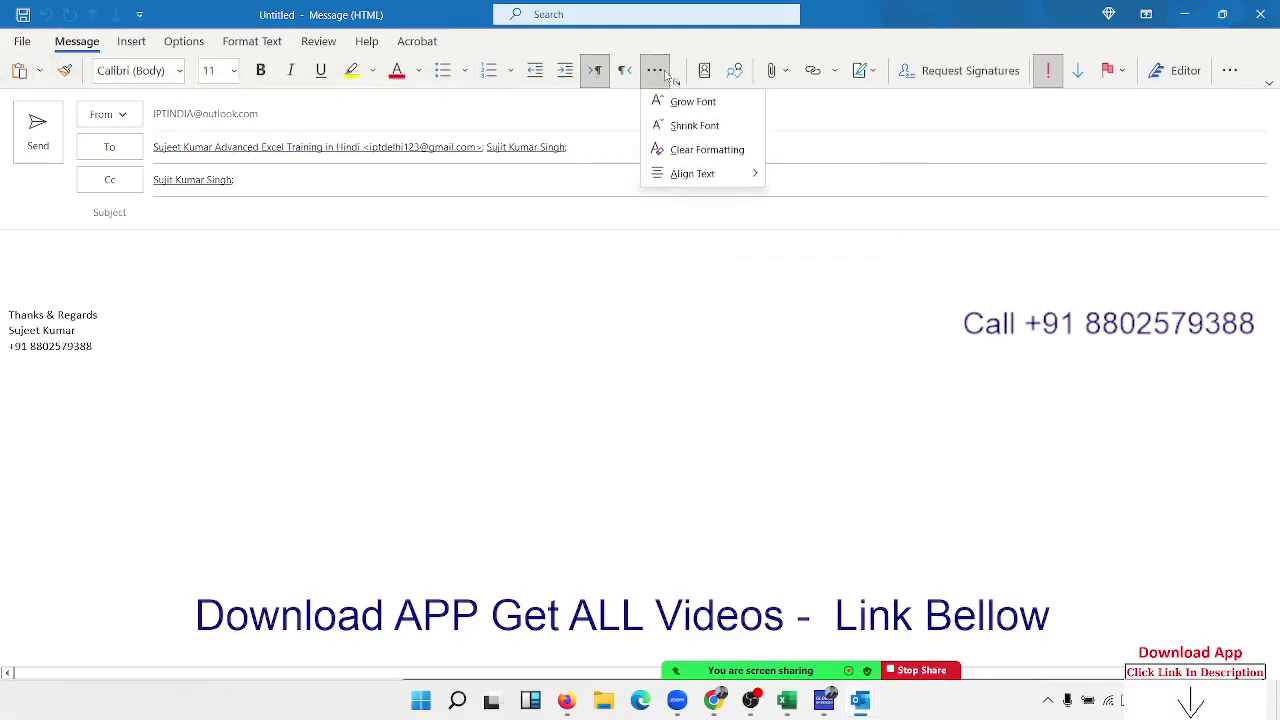
{"action": "left_click", "coordinate": [766, 104]}
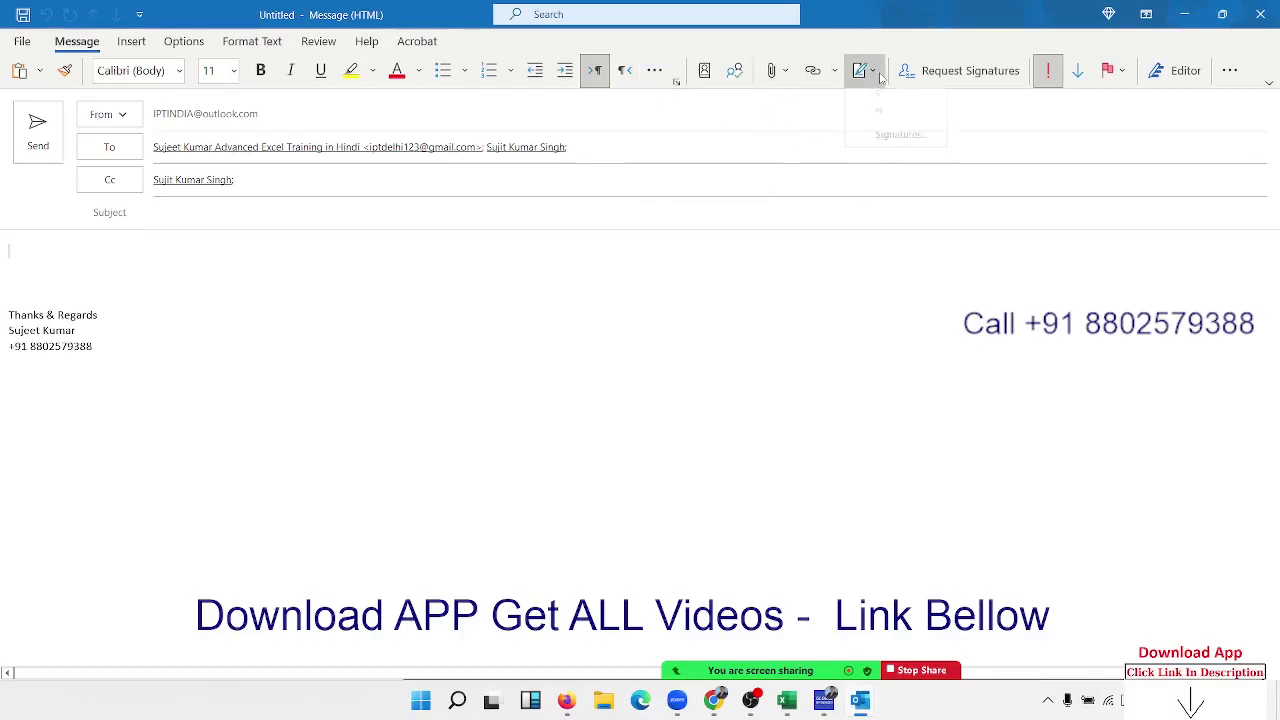
{"action": "left_click", "coordinate": [881, 78]}
{"action": "left_click", "coordinate": [903, 245]}
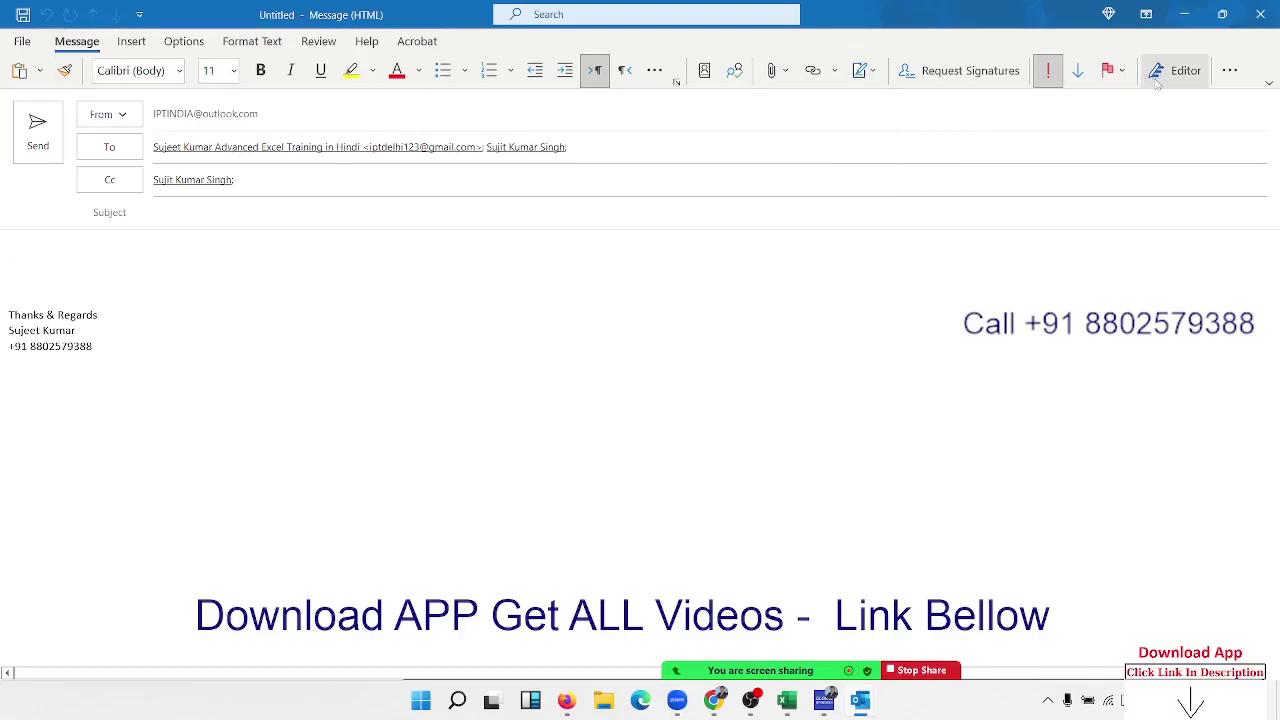
{"action": "left_click", "coordinate": [1229, 70]}
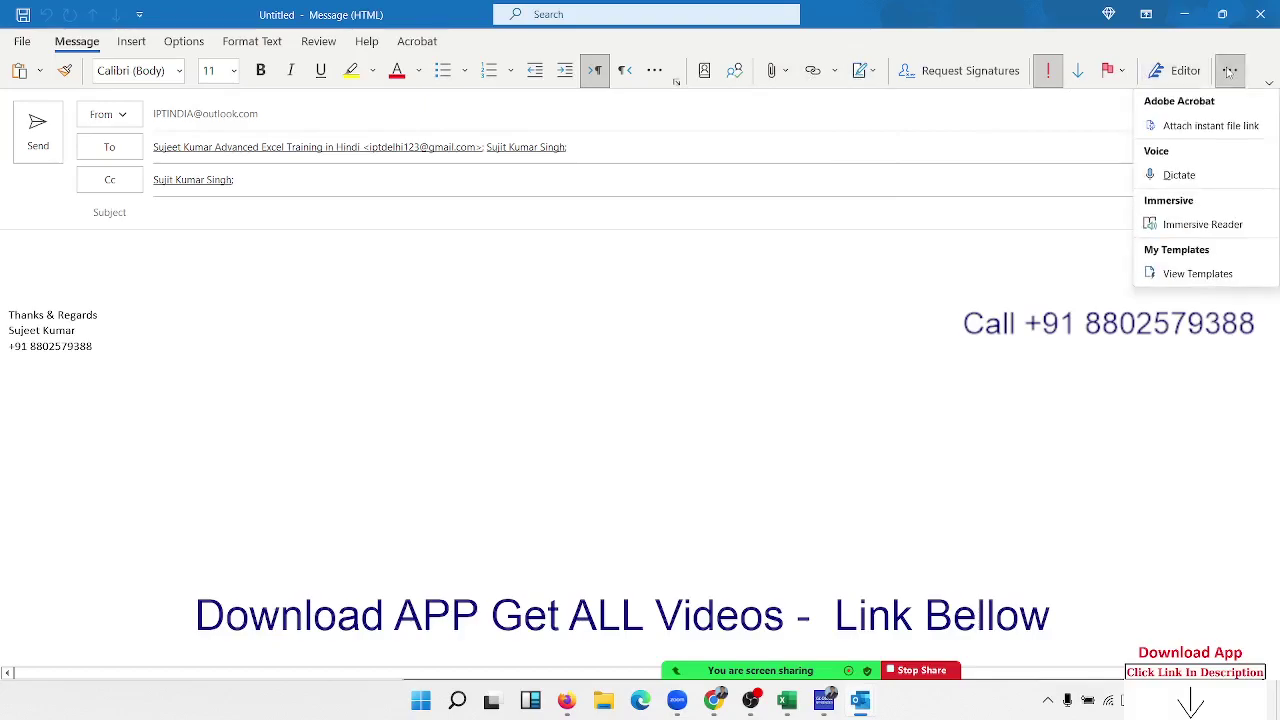
{"action": "left_click", "coordinate": [897, 303]}
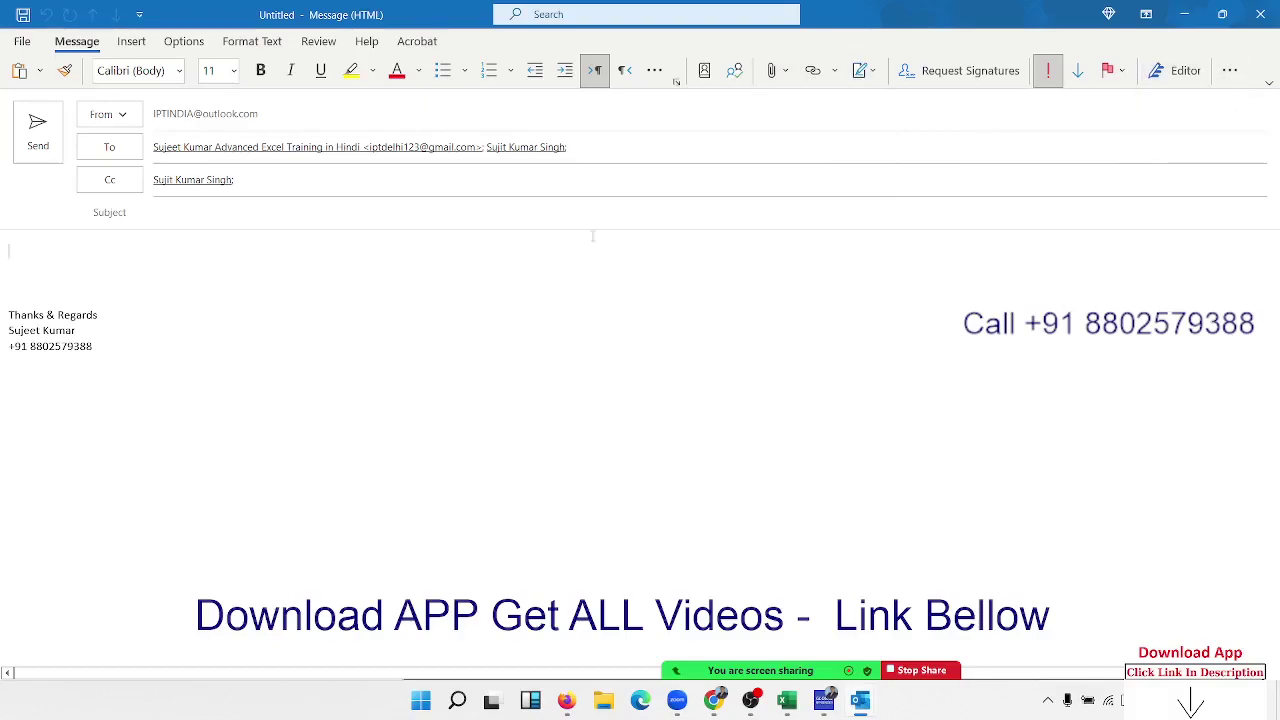
Step: Bring up Outlook Options from File and go to Customize Ribbon
{"action": "left_click", "coordinate": [22, 42]}
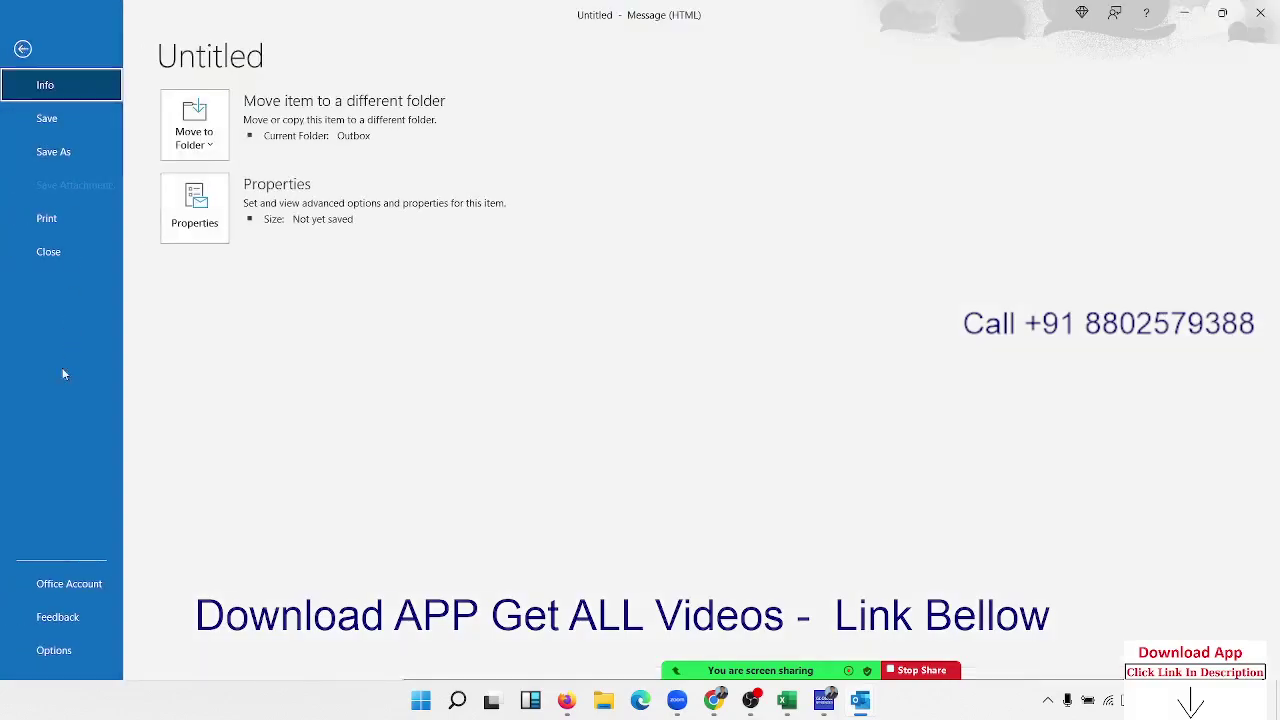
{"action": "left_click", "coordinate": [60, 653]}
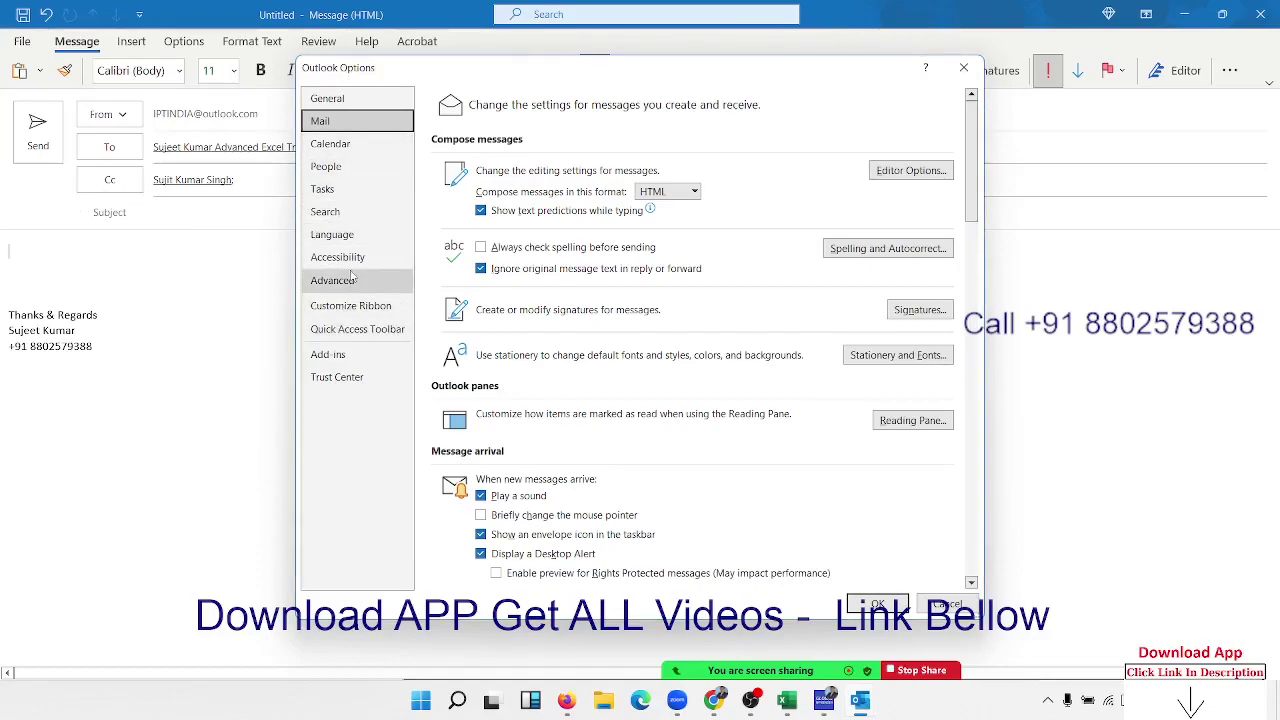
{"action": "left_click", "coordinate": [351, 307]}
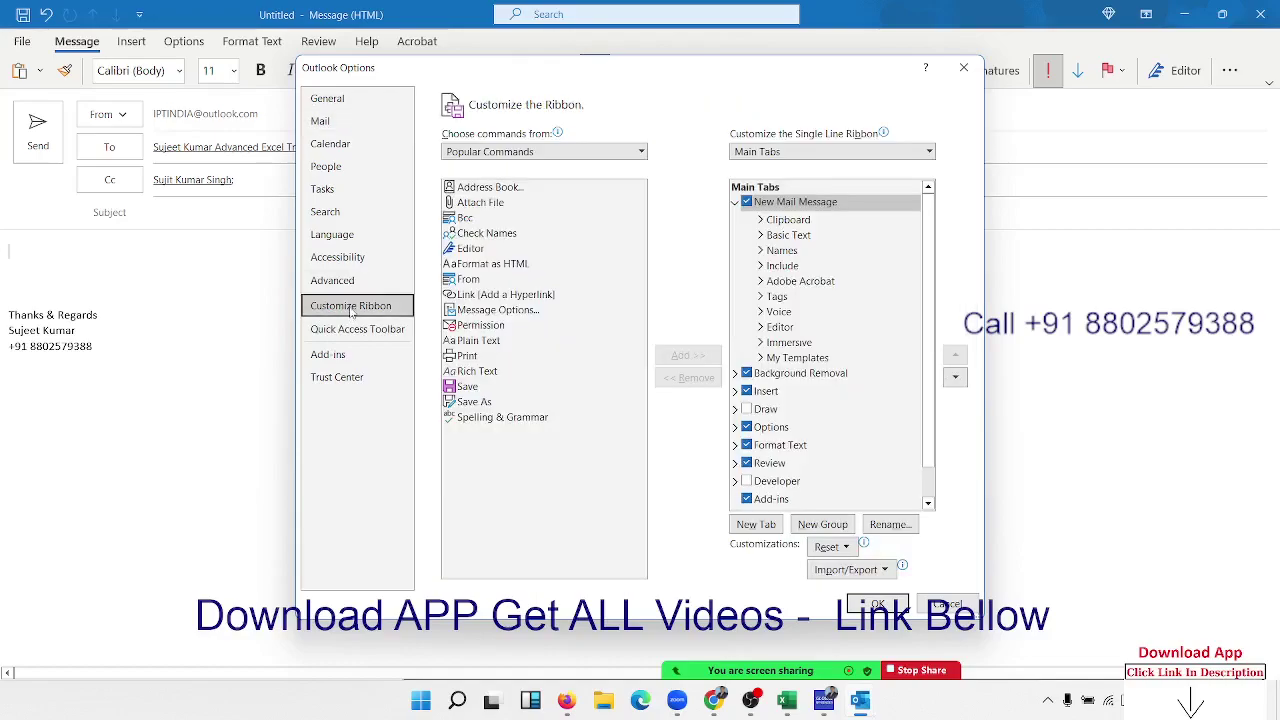
Step: Switch the command list to All Commands and select Bcc
{"action": "left_click", "coordinate": [488, 152]}
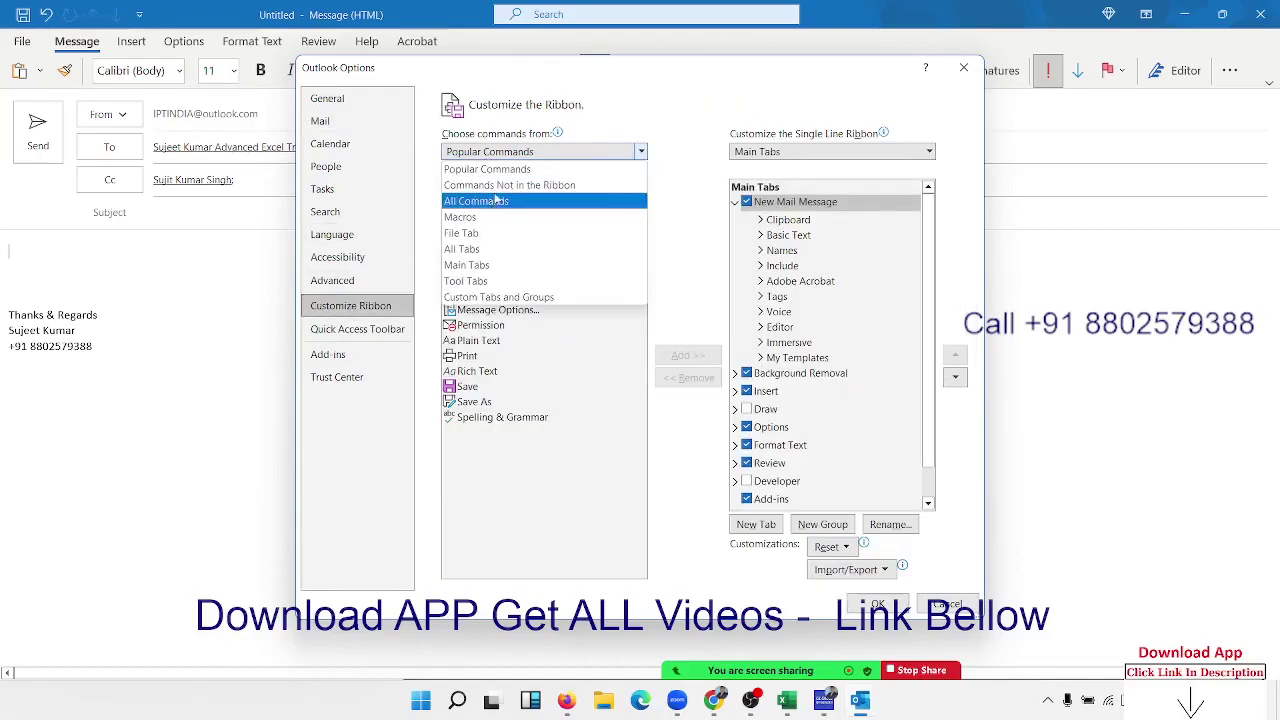
{"action": "left_click", "coordinate": [495, 185]}
{"action": "left_click", "coordinate": [499, 202]}
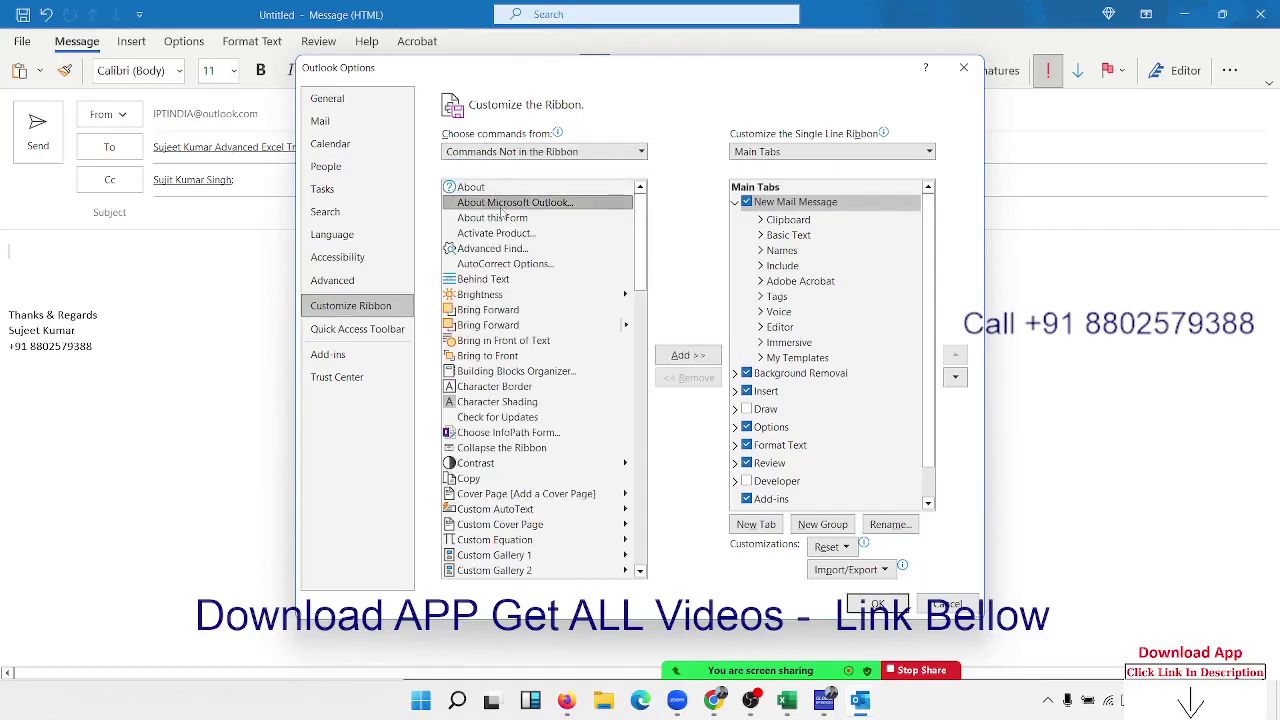
{"action": "key", "text": "Down"}
{"action": "key", "text": "Down"}
{"action": "key", "text": "Down"}
{"action": "key", "text": "Down"}
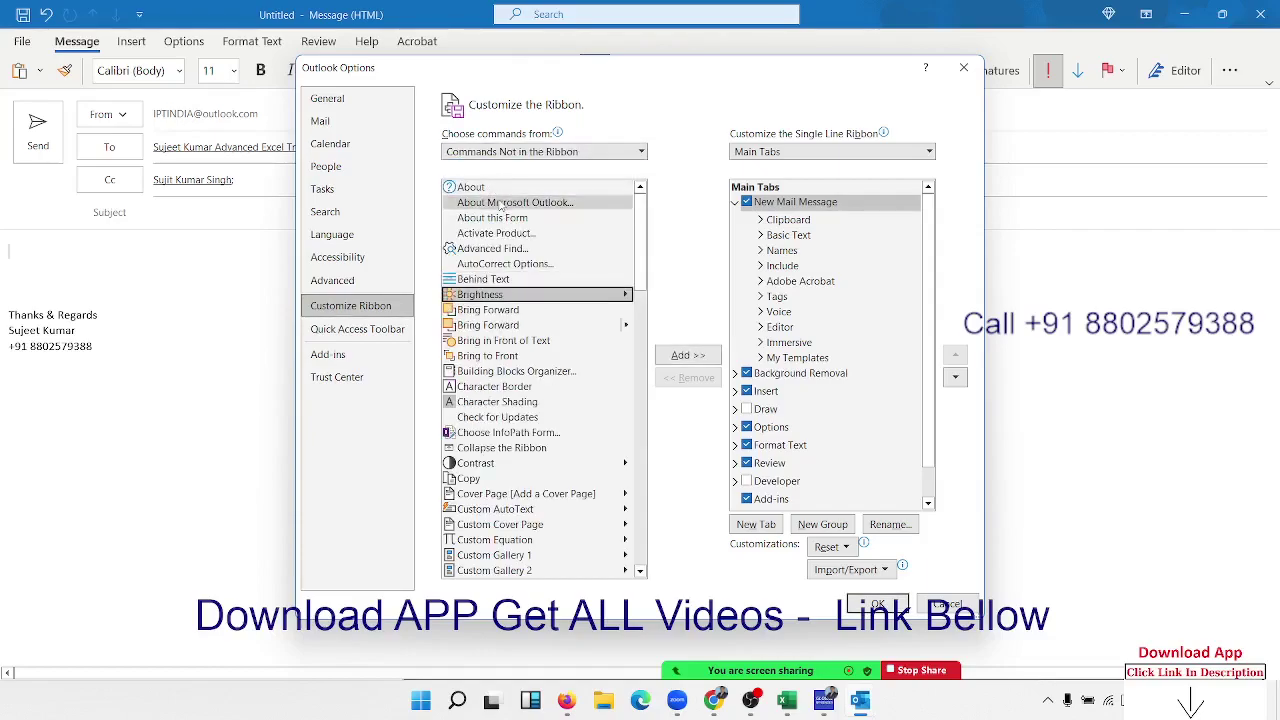
{"action": "key", "text": "Down"}
{"action": "key", "text": "Down"}
{"action": "key", "text": "Down"}
{"action": "key", "text": "Down"}
{"action": "key", "text": "Down"}
{"action": "key", "text": "Up"}
{"action": "key", "text": "Up"}
{"action": "key", "text": "Up"}
{"action": "key", "text": "Down"}
{"action": "key", "text": "Down"}
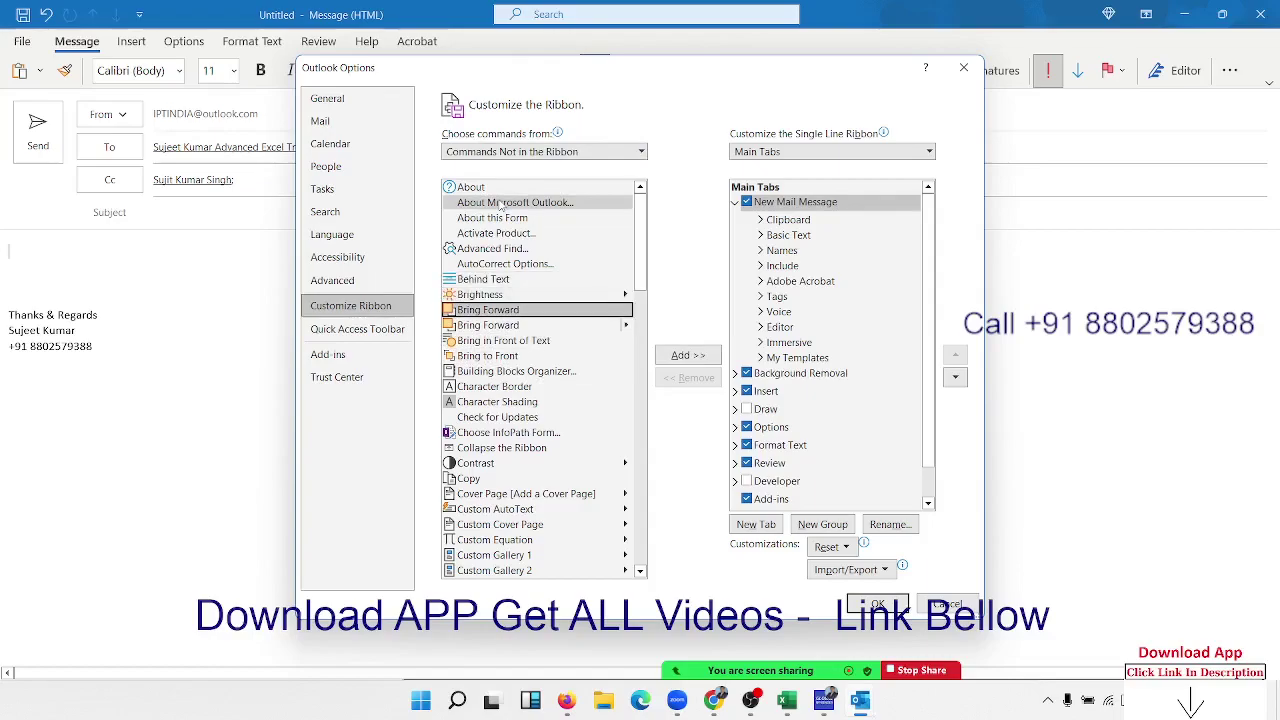
{"action": "left_click", "coordinate": [528, 152]}
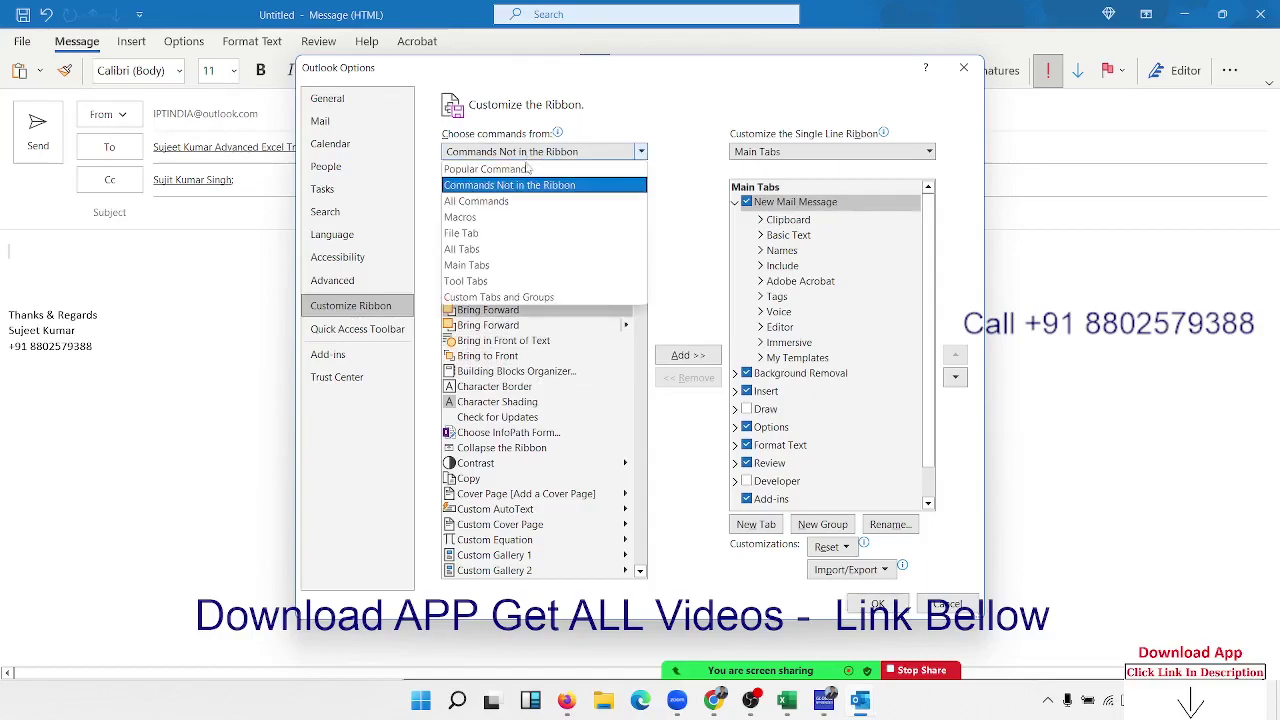
{"action": "key", "text": "Escape"}
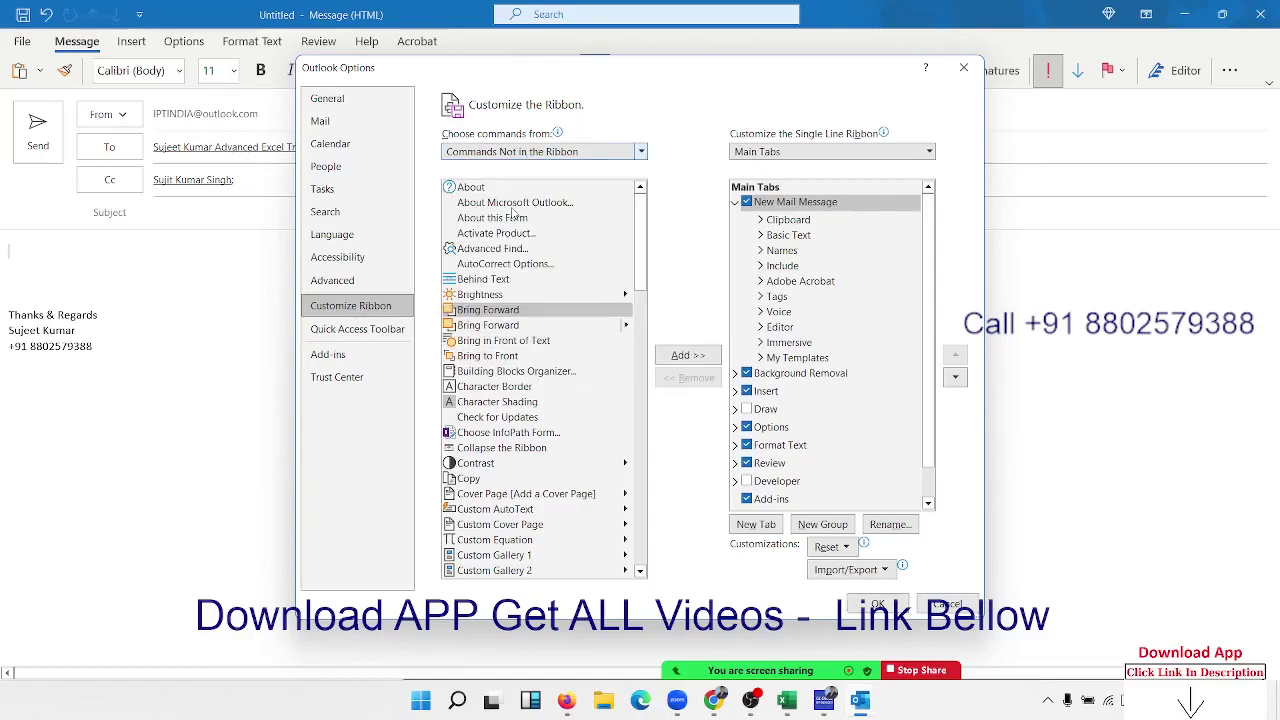
{"action": "key", "text": "Down"}
{"action": "left_click", "coordinate": [501, 216]}
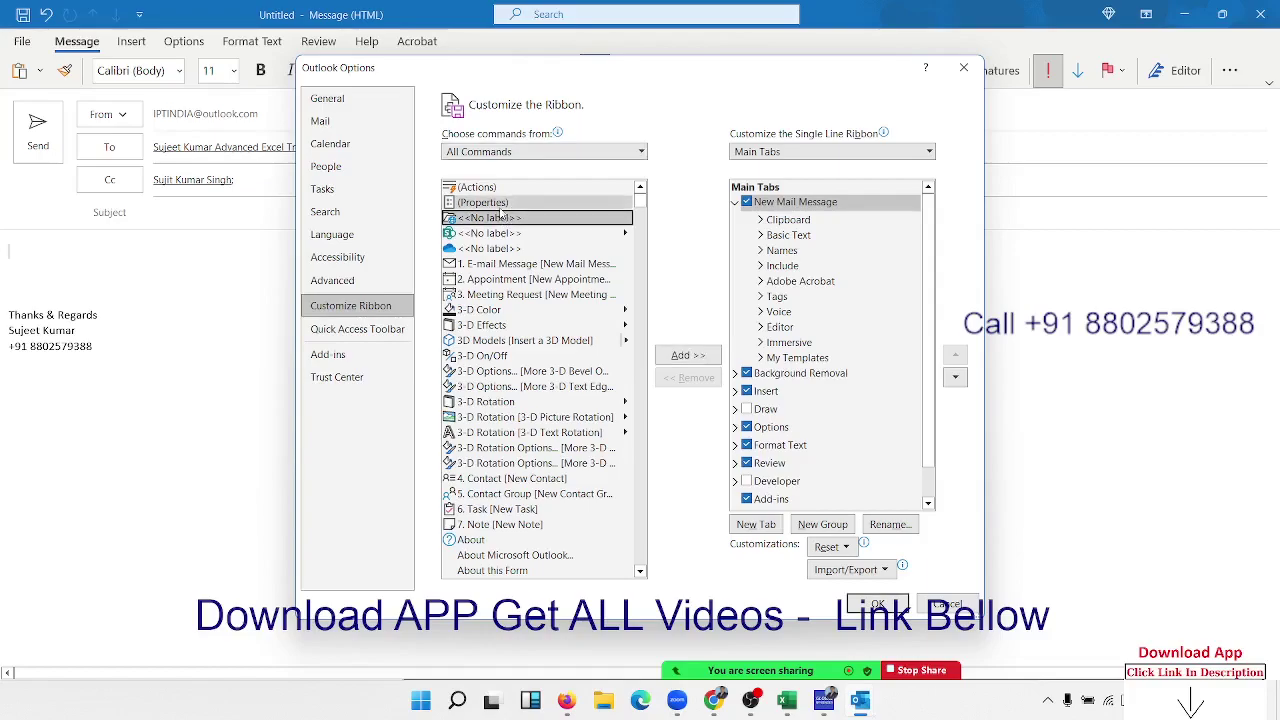
{"action": "key", "text": "Page_Down"}
{"action": "key", "text": "Down"}
{"action": "key", "text": "Down"}
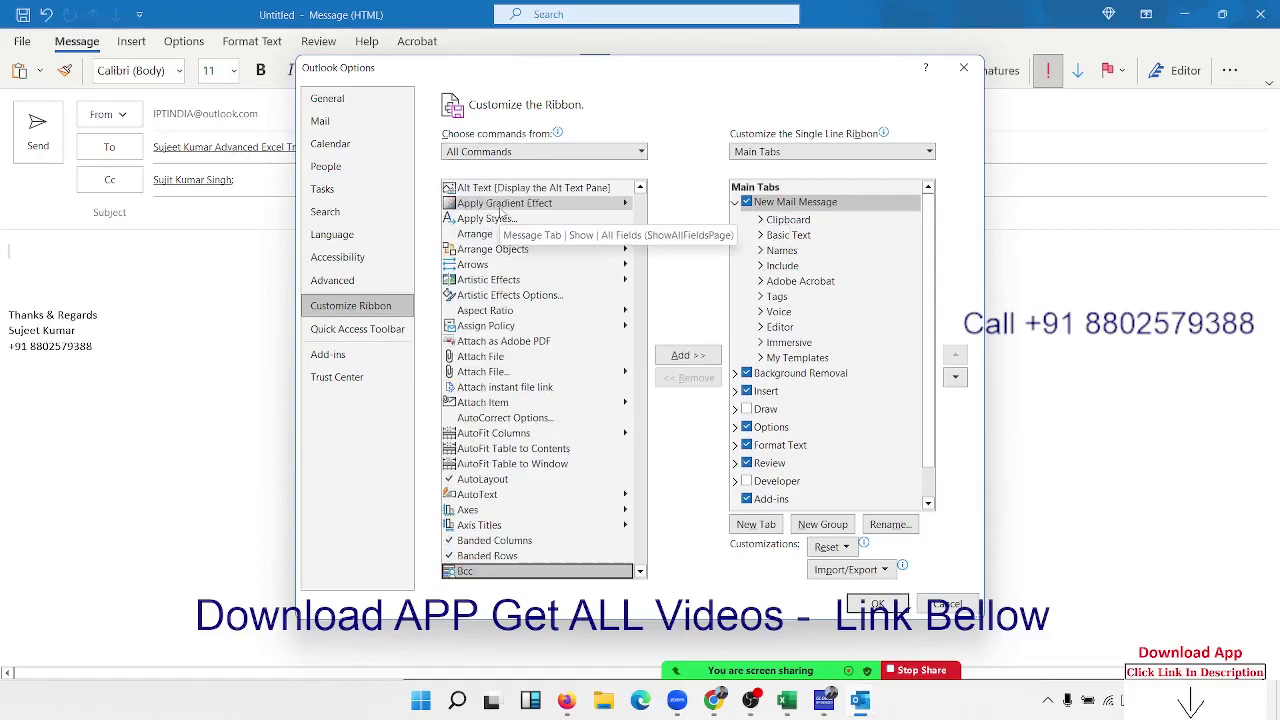
{"action": "key", "text": "Down"}
{"action": "key", "text": "Up"}
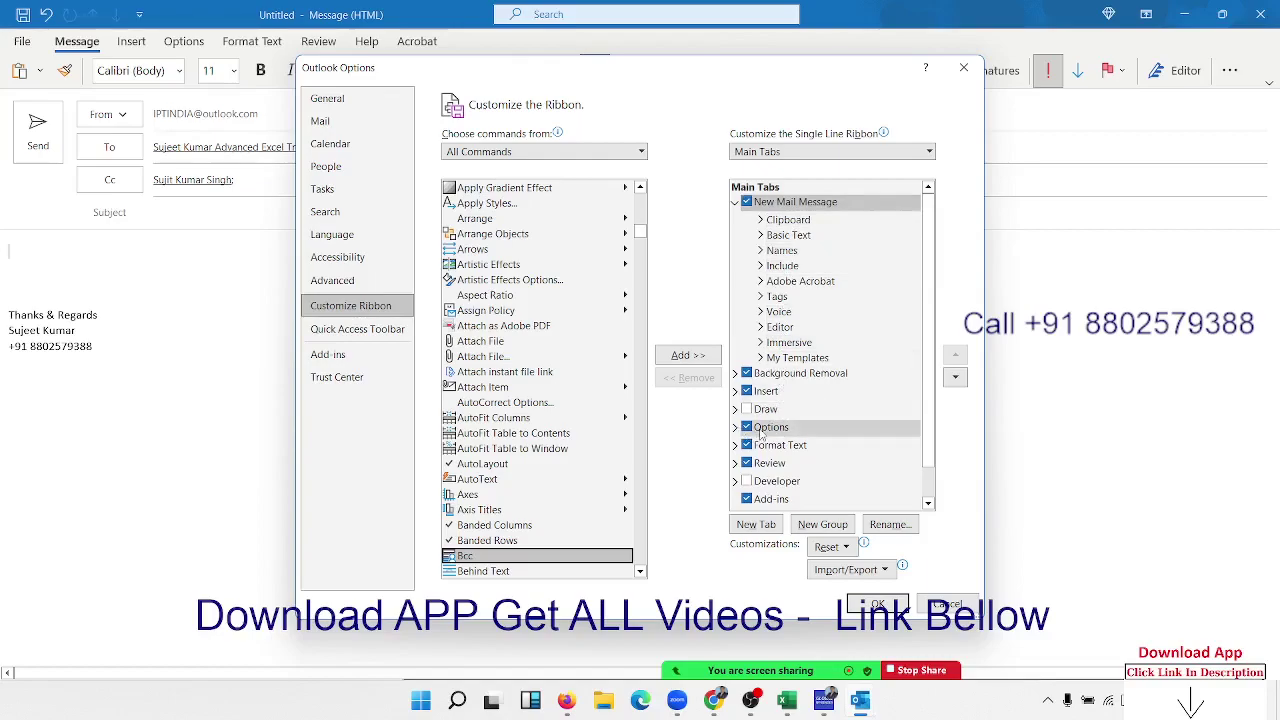
Step: Add Bcc to a new custom group on the Options tab and confirm with OK
{"action": "left_click", "coordinate": [734, 428]}
{"action": "left_click", "coordinate": [766, 430]}
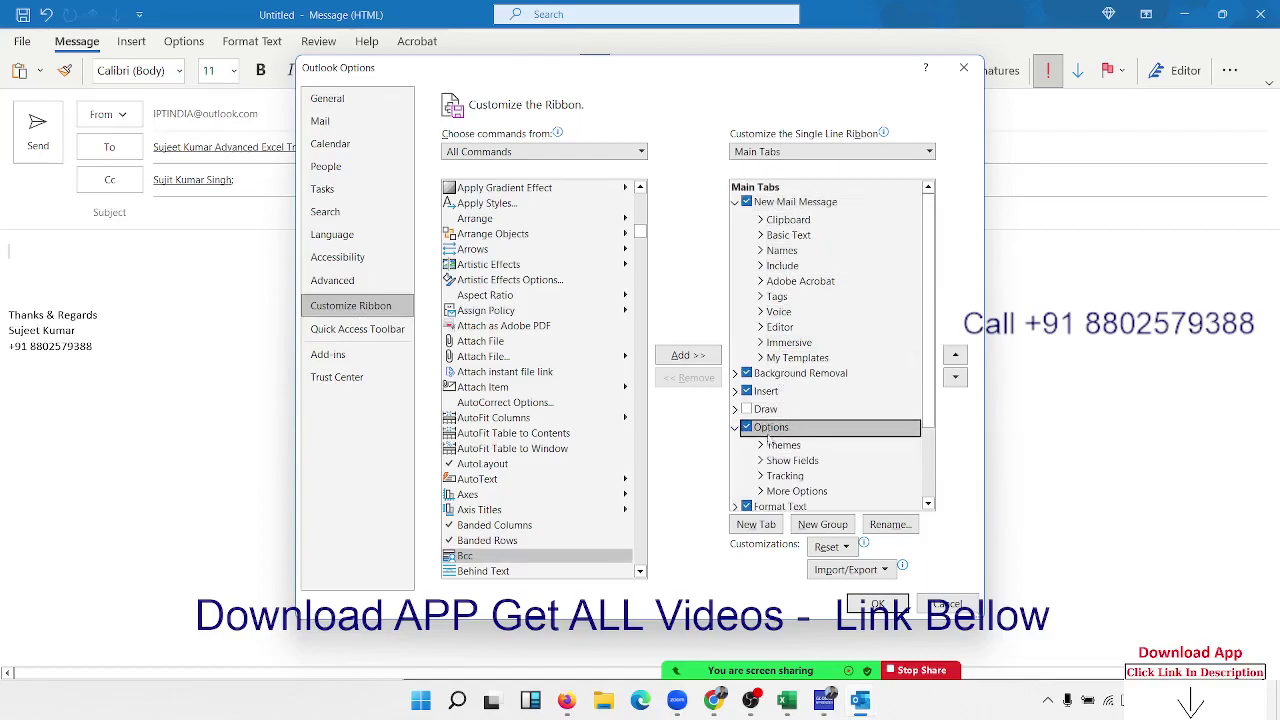
{"action": "left_click", "coordinate": [520, 556]}
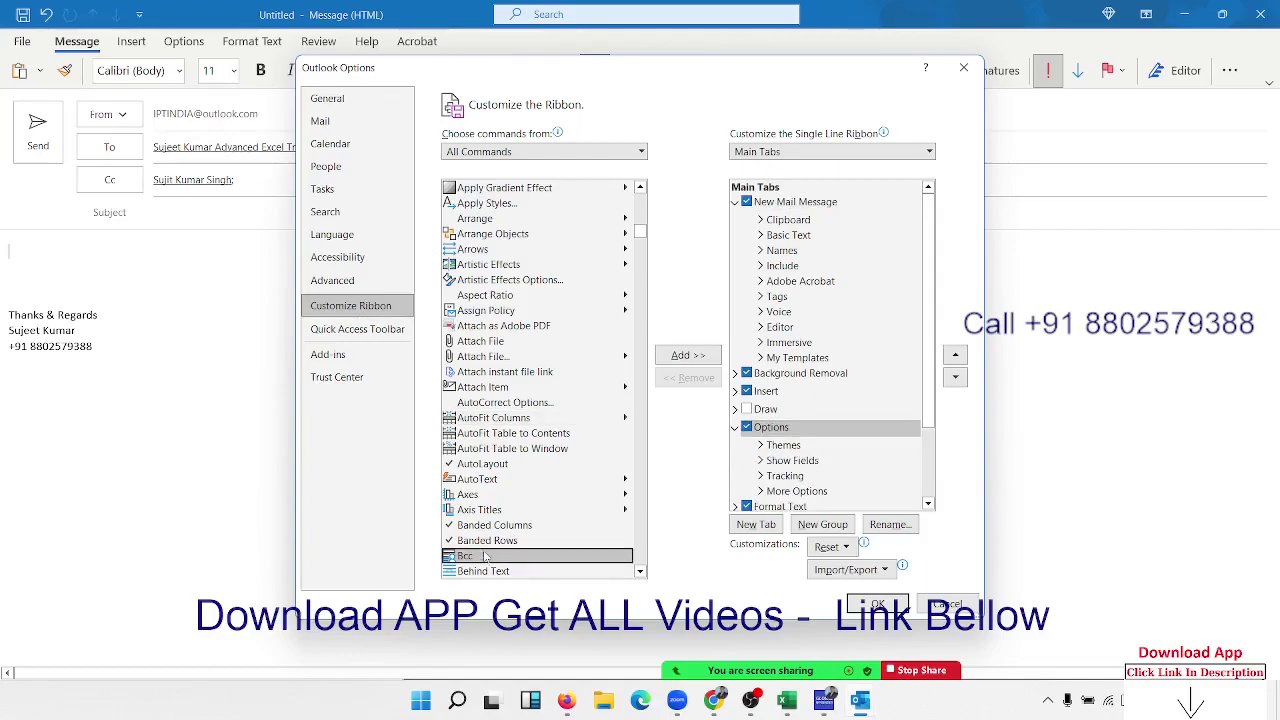
{"action": "left_click", "coordinate": [688, 356]}
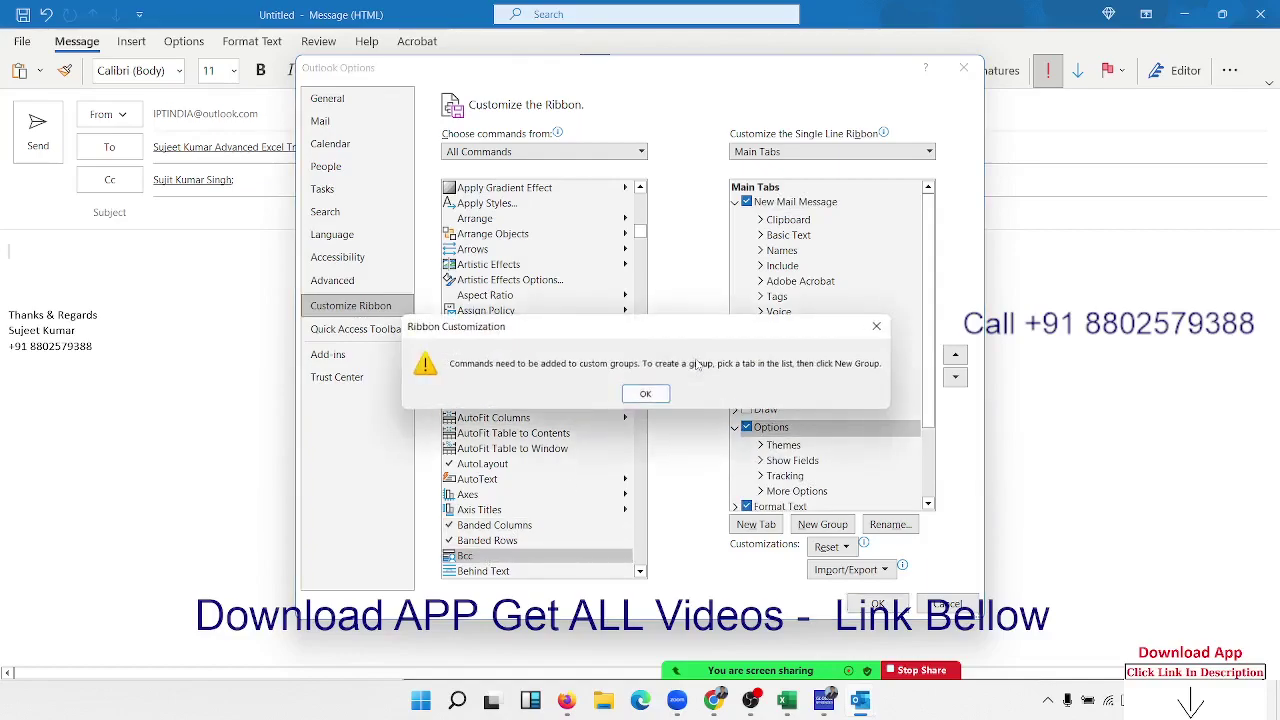
{"action": "left_click", "coordinate": [646, 395]}
{"action": "left_click", "coordinate": [820, 525]}
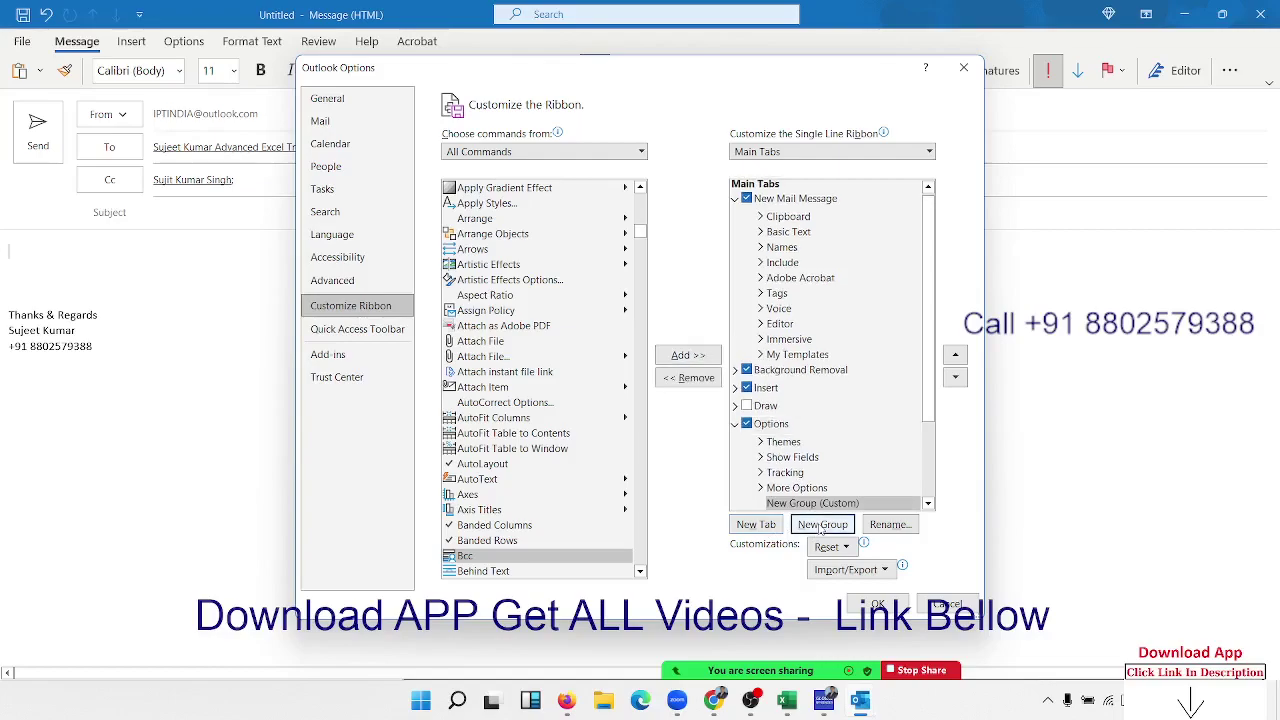
{"action": "left_click", "coordinate": [688, 356]}
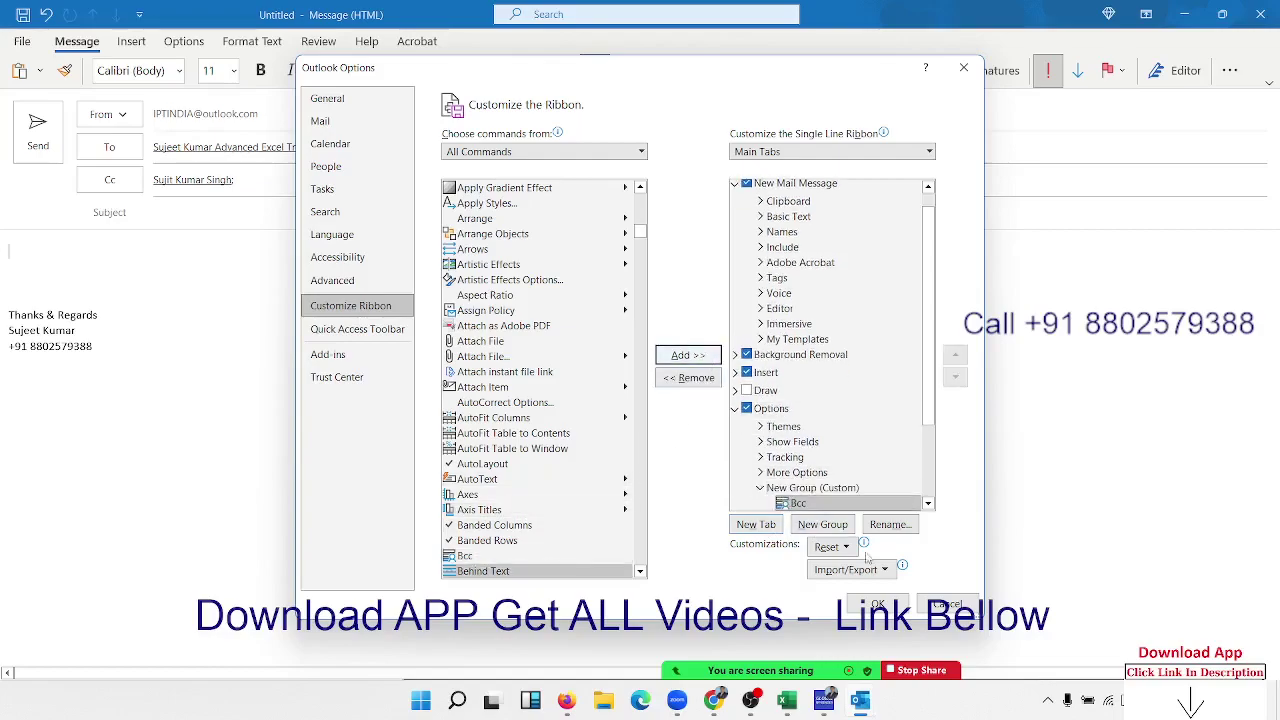
{"action": "left_click", "coordinate": [877, 603]}
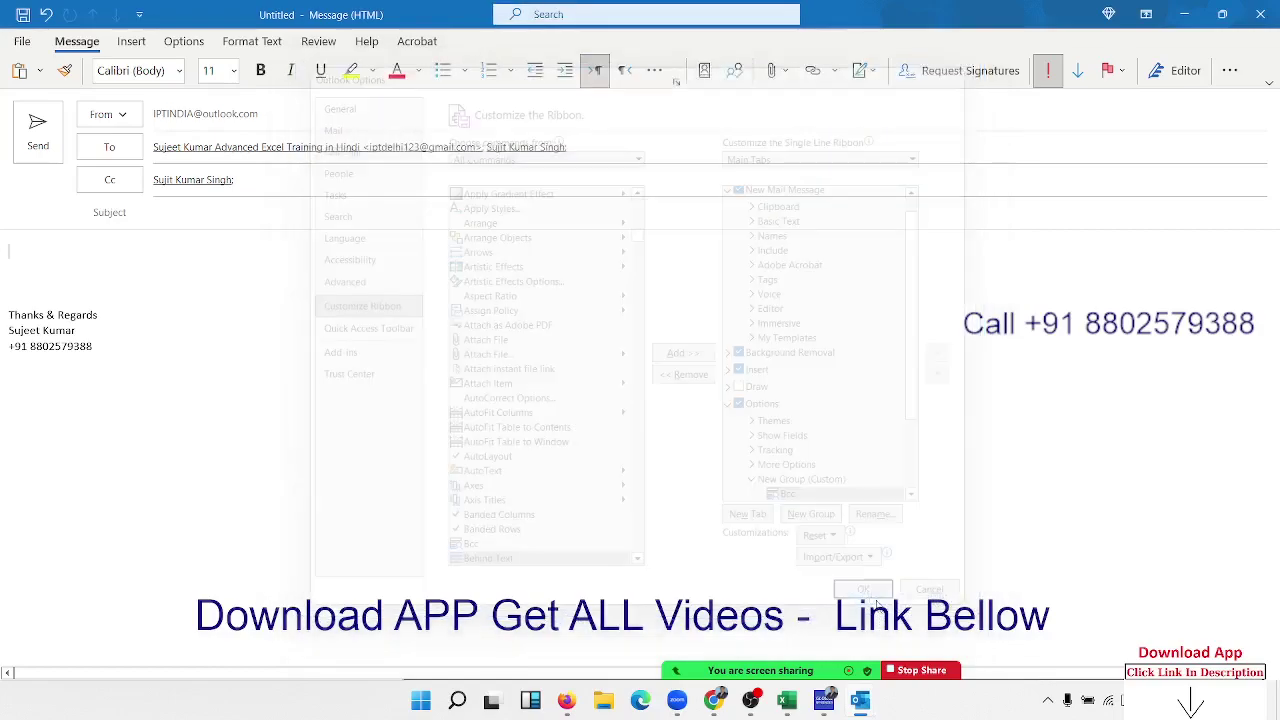
Step: Show the Bcc field via the Options tab and add four suggested contacts to it
{"action": "left_click", "coordinate": [190, 42]}
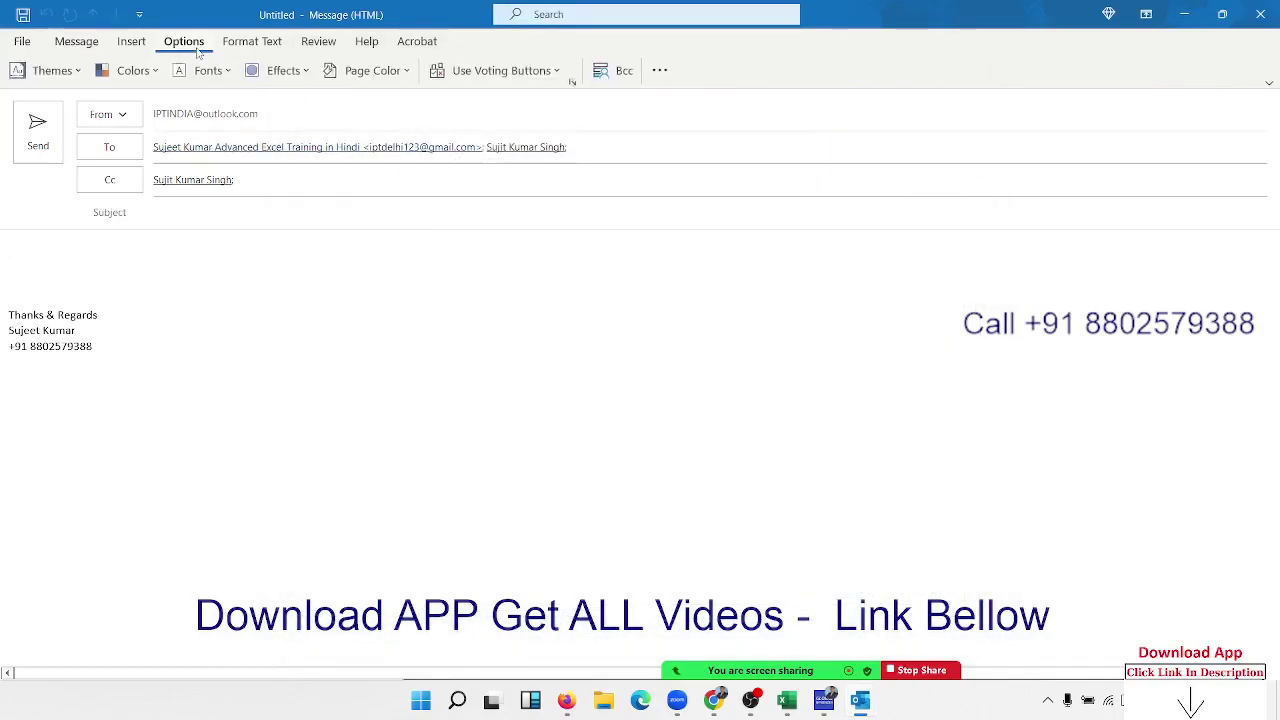
{"action": "left_click", "coordinate": [614, 70]}
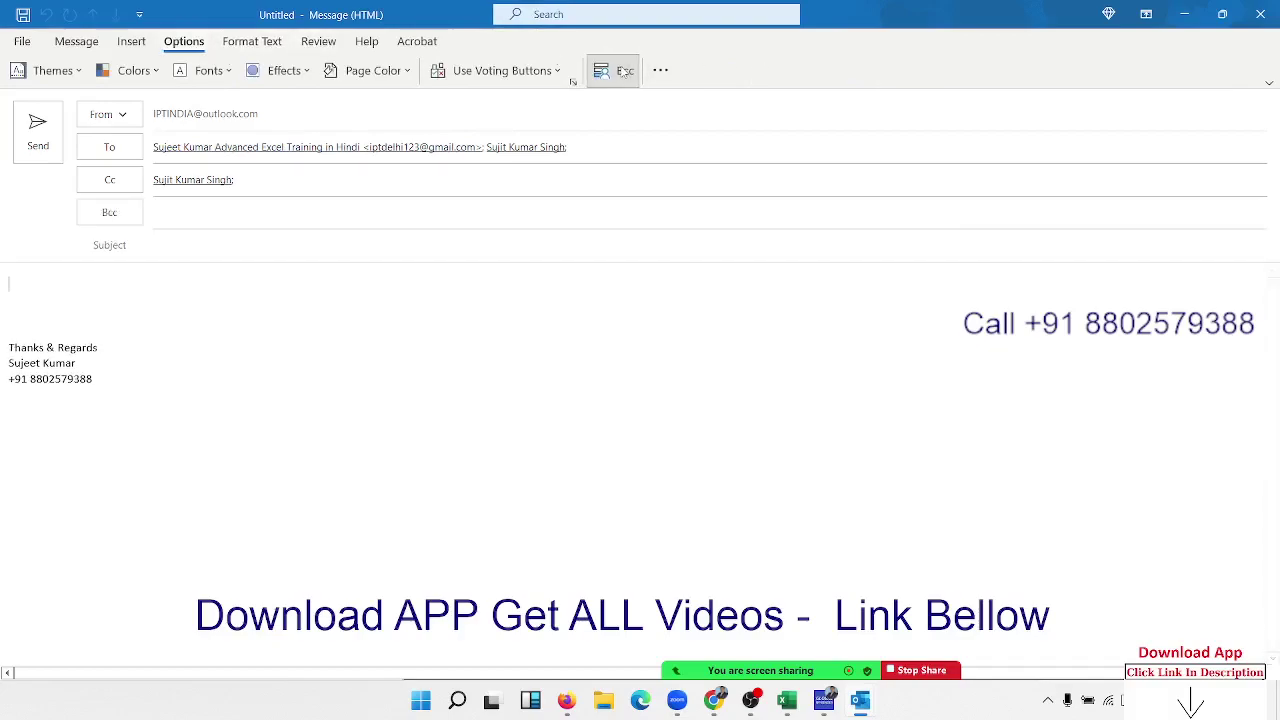
{"action": "left_click", "coordinate": [155, 213]}
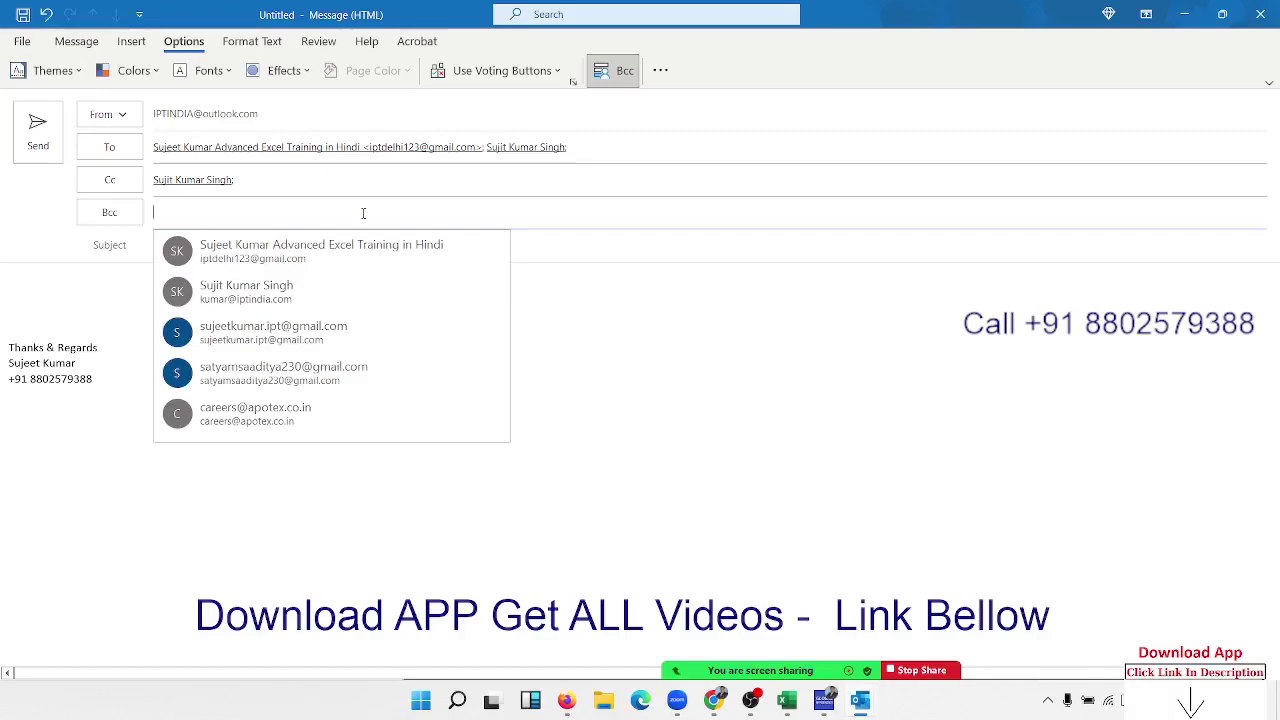
{"action": "left_click", "coordinate": [352, 250]}
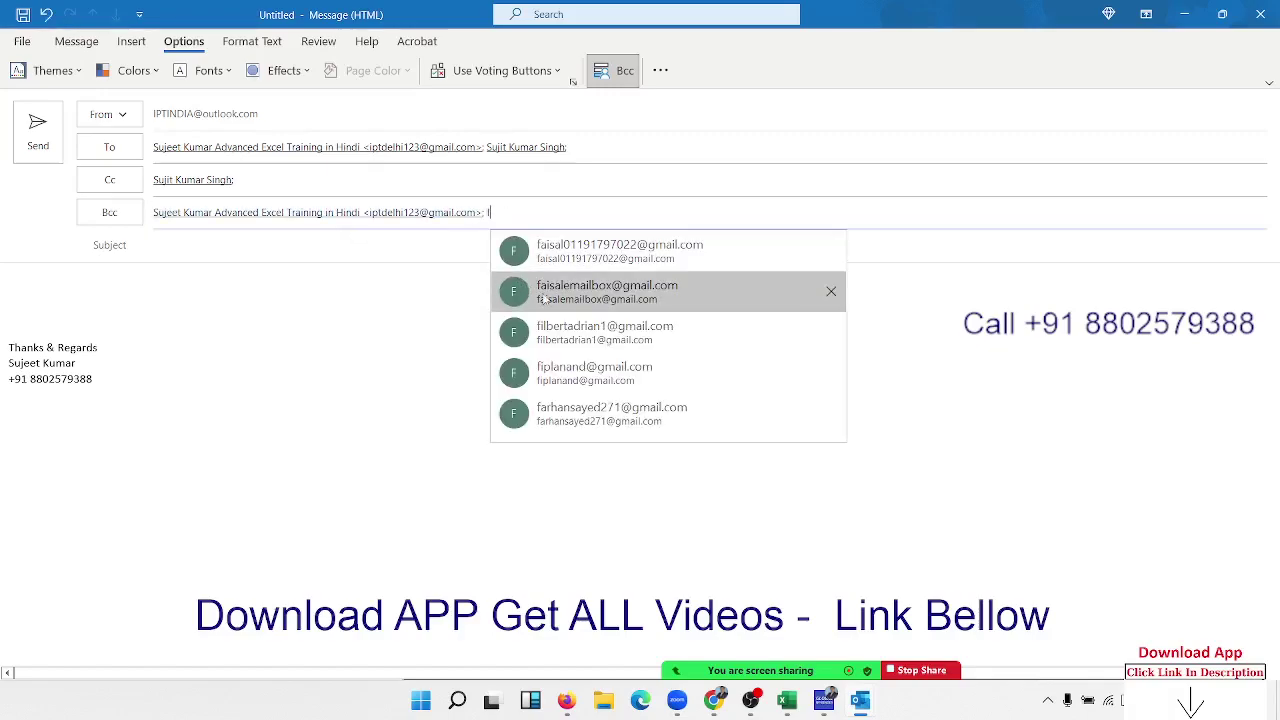
{"action": "left_click", "coordinate": [540, 292]}
{"action": "left_click", "coordinate": [615, 218]}
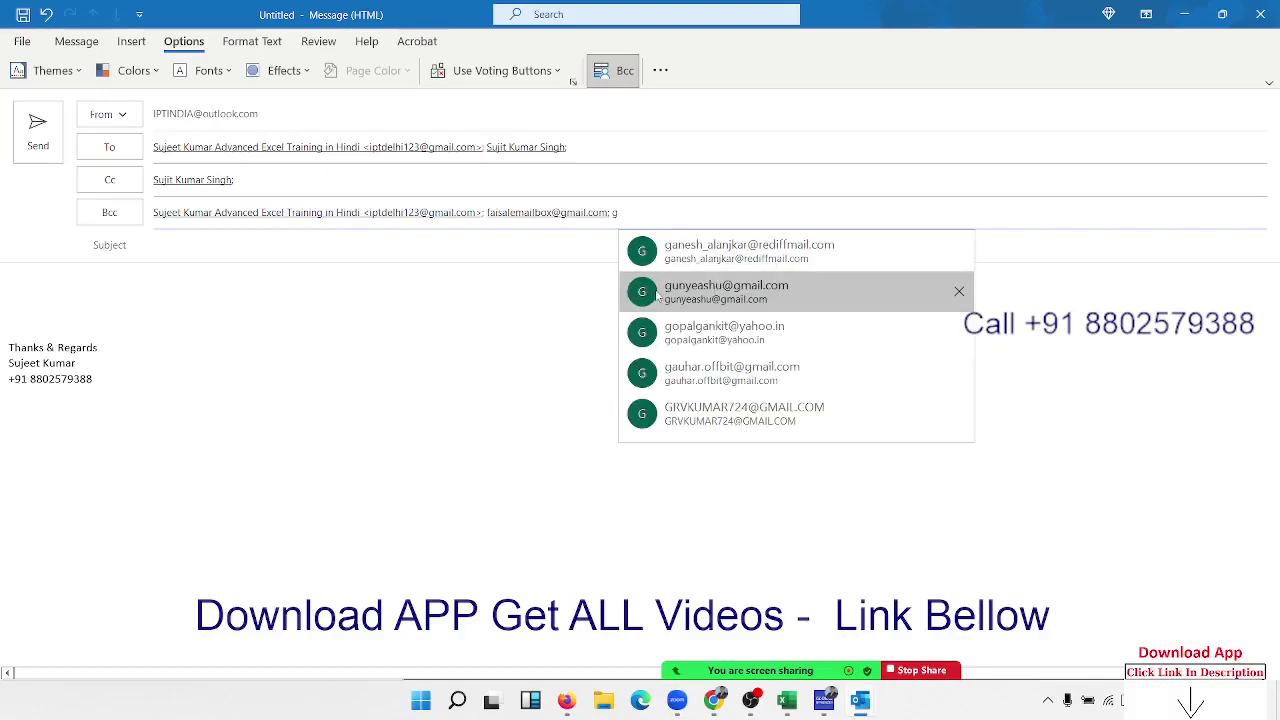
{"action": "left_click", "coordinate": [655, 290]}
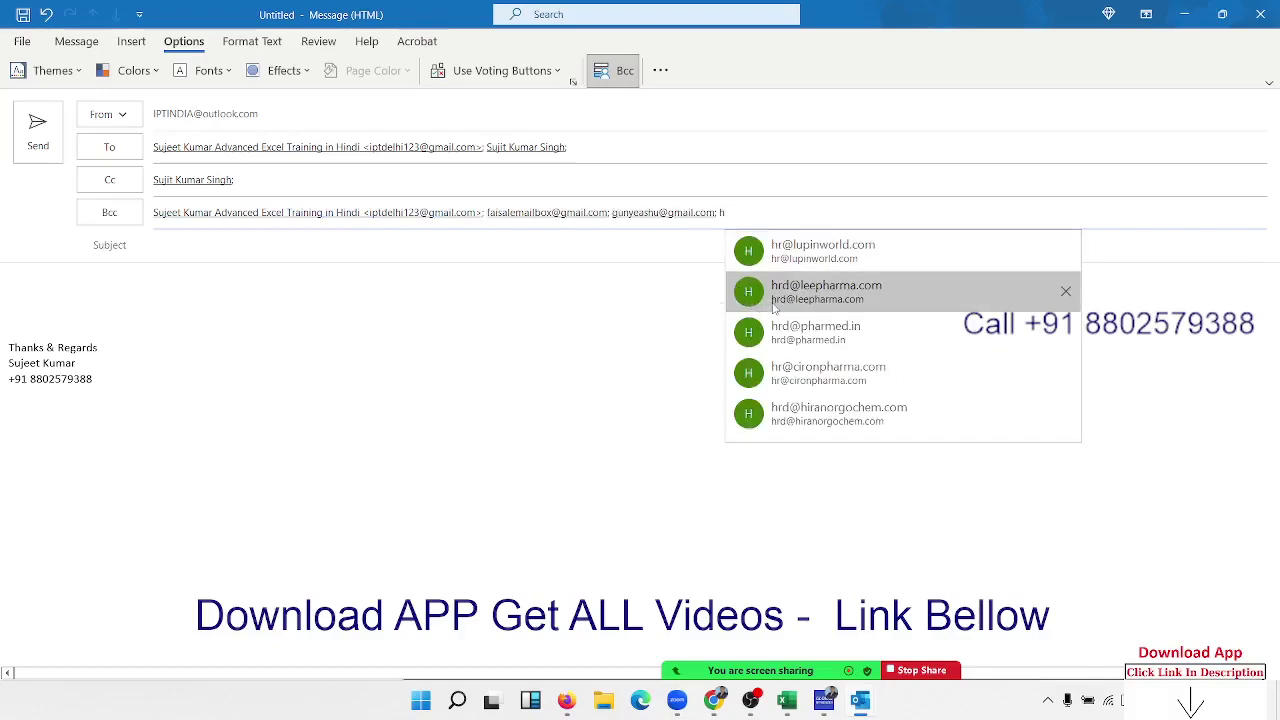
{"action": "left_click", "coordinate": [755, 300]}
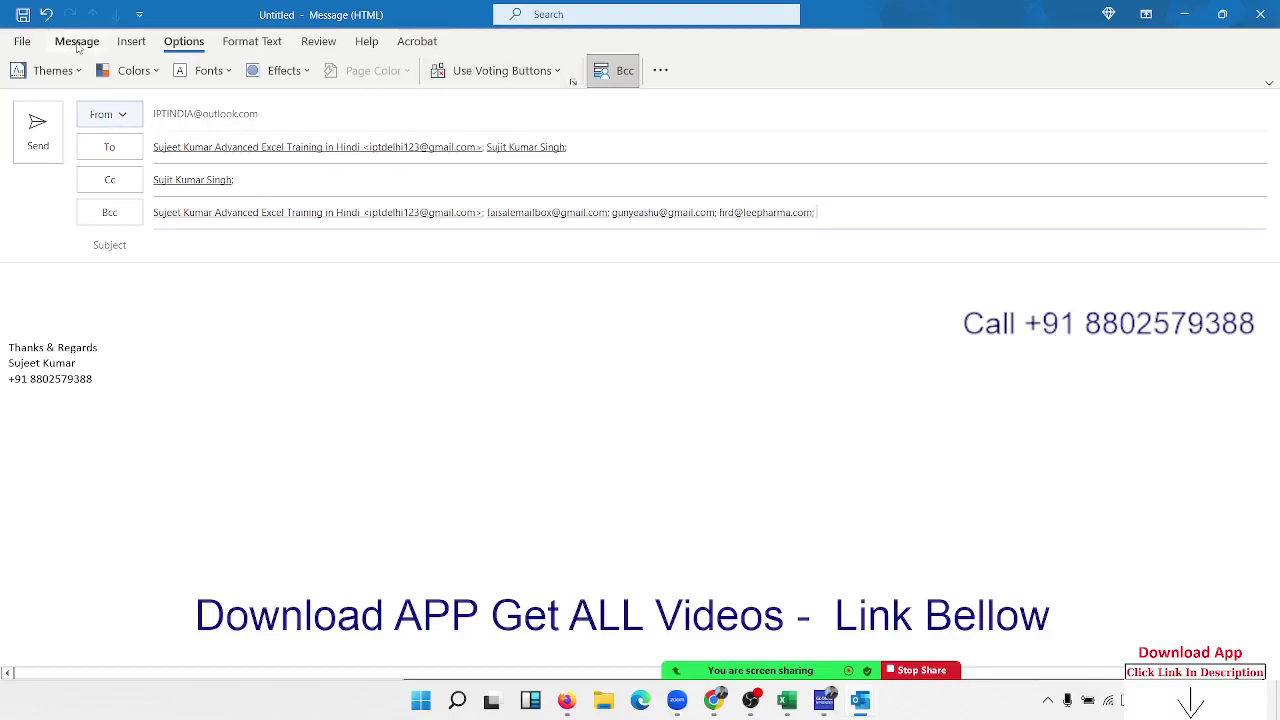
{"action": "left_click", "coordinate": [77, 42]}
Step: Complete the subject line so it reads 'Test Mail'
{"action": "left_click", "coordinate": [155, 281]}
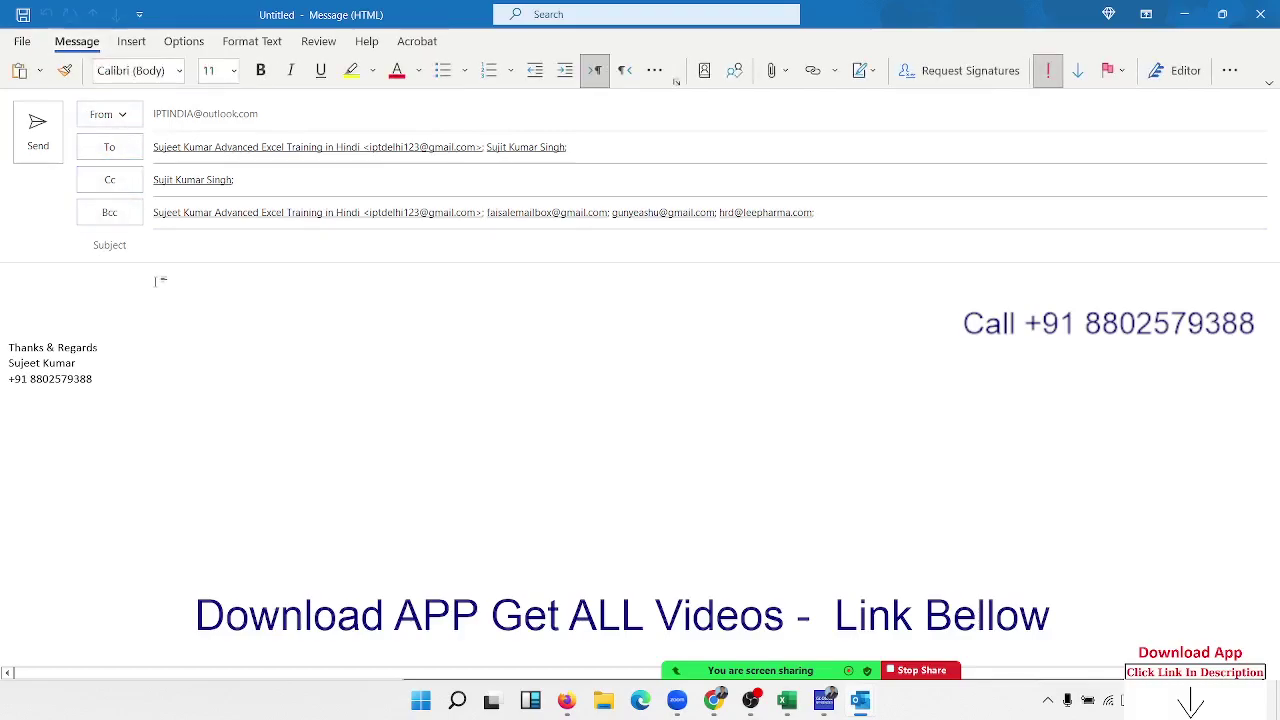
{"action": "left_click", "coordinate": [186, 248]}
{"action": "type", "text": "Test Mai"}
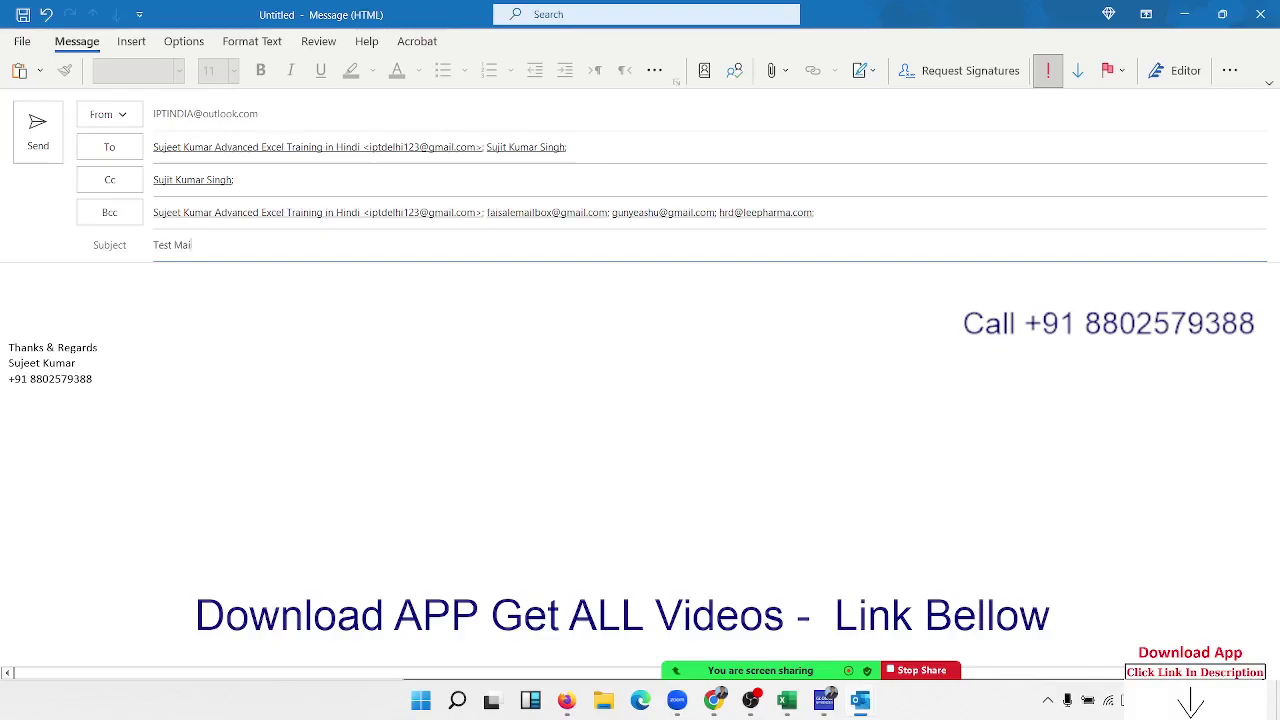
{"action": "type", "text": "l"}
Step: Select all the Bcc recipients and delete them
{"action": "left_click", "coordinate": [435, 384]}
{"action": "left_click_drag", "start_coordinate": [822, 213], "coordinate": [248, 218]}
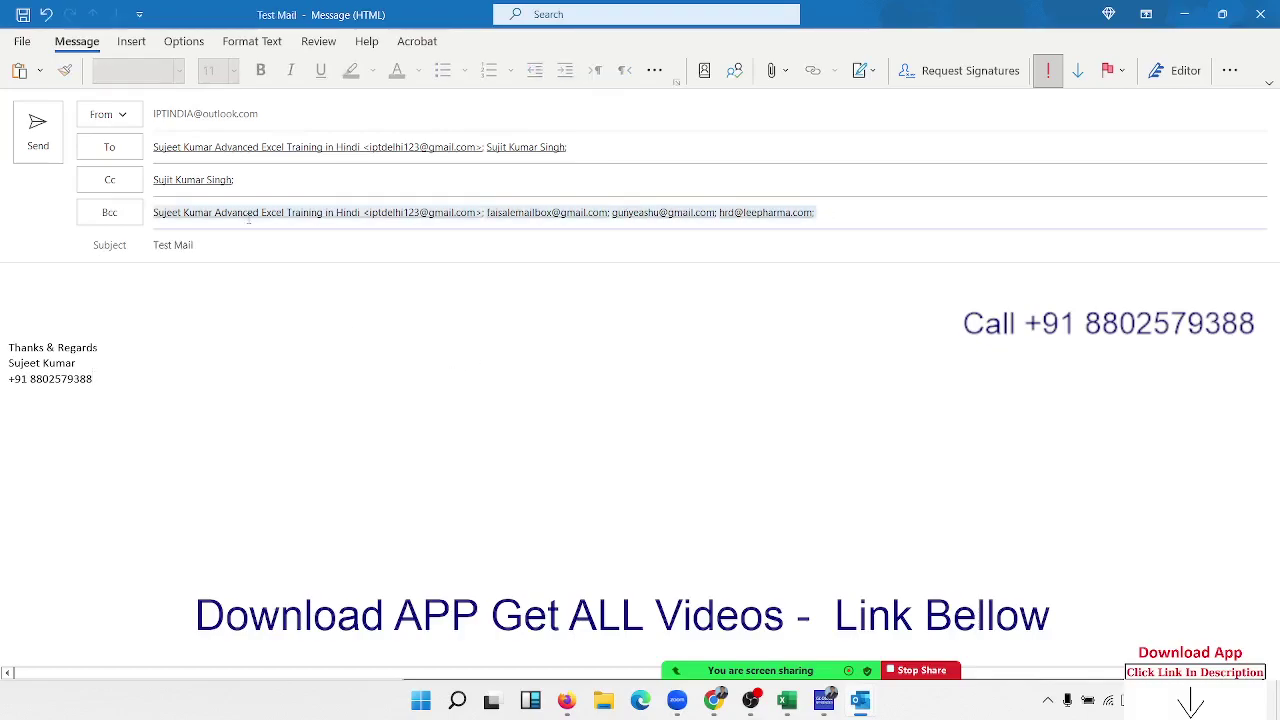
{"action": "key", "text": "Delete"}
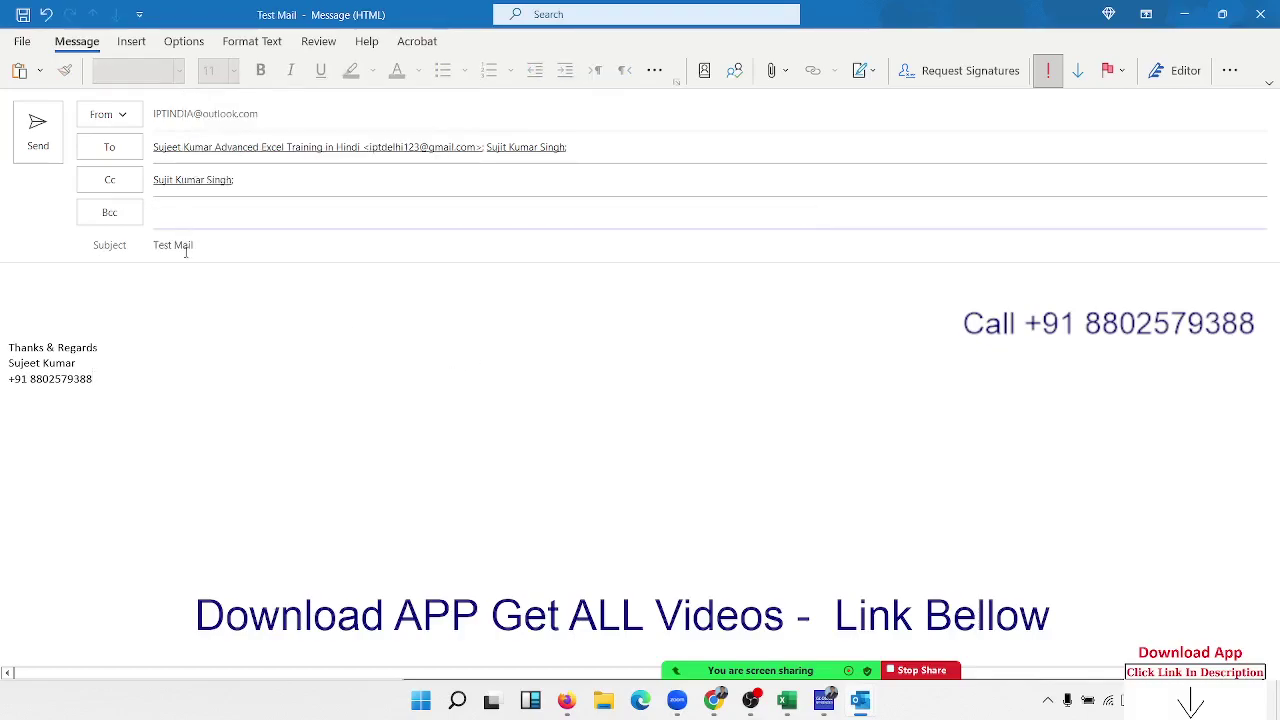
{"action": "left_click", "coordinate": [220, 341]}
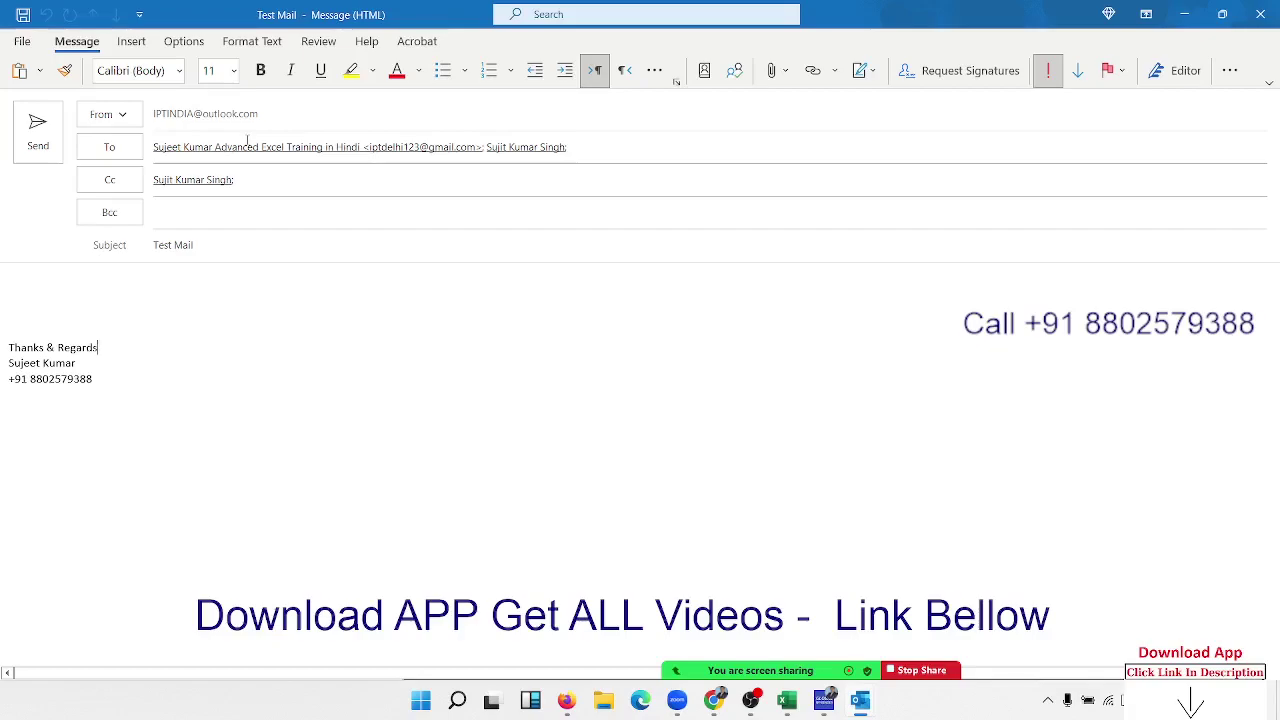
Step: Type the greeting 'Dear All,' on a new line above the signature
{"action": "left_click", "coordinate": [62, 285]}
{"action": "key", "text": "Return"}
{"action": "key", "text": "Return"}
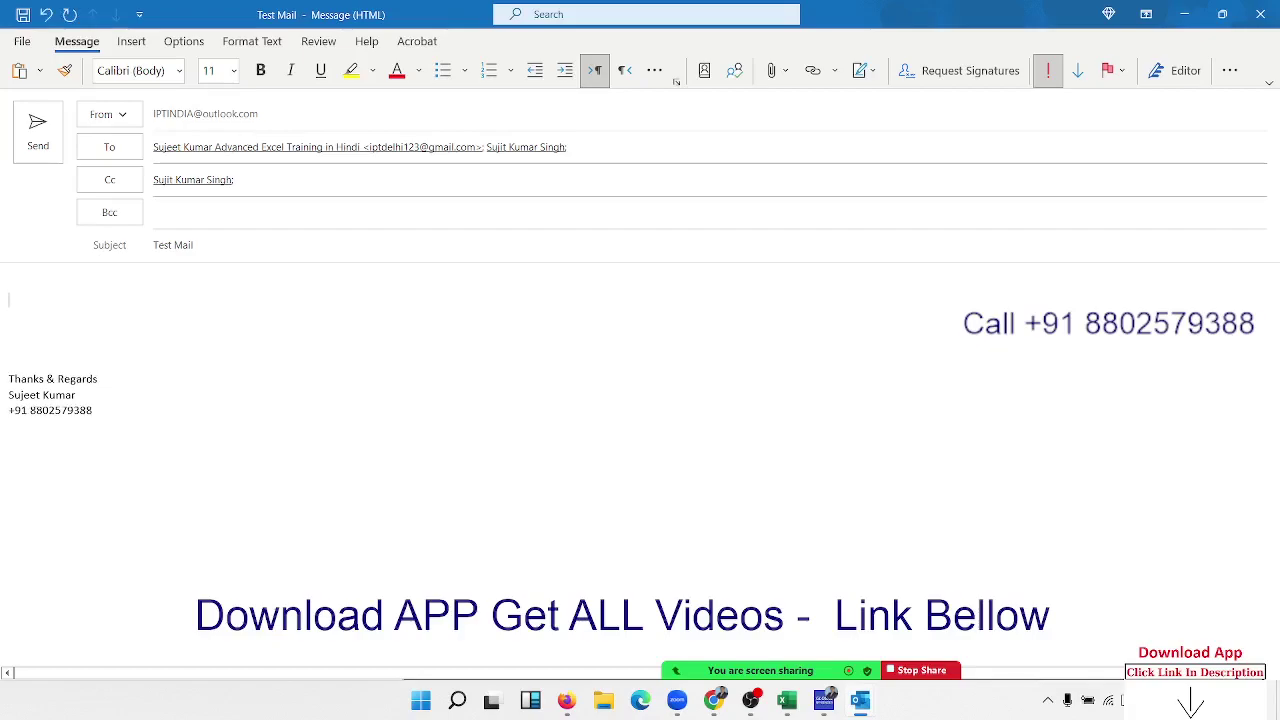
{"action": "type", "text": "Dear "}
{"action": "type", "text": "A"}
{"action": "key", "text": "Return"}
{"action": "key", "text": "Return"}
{"action": "key", "text": "Return"}
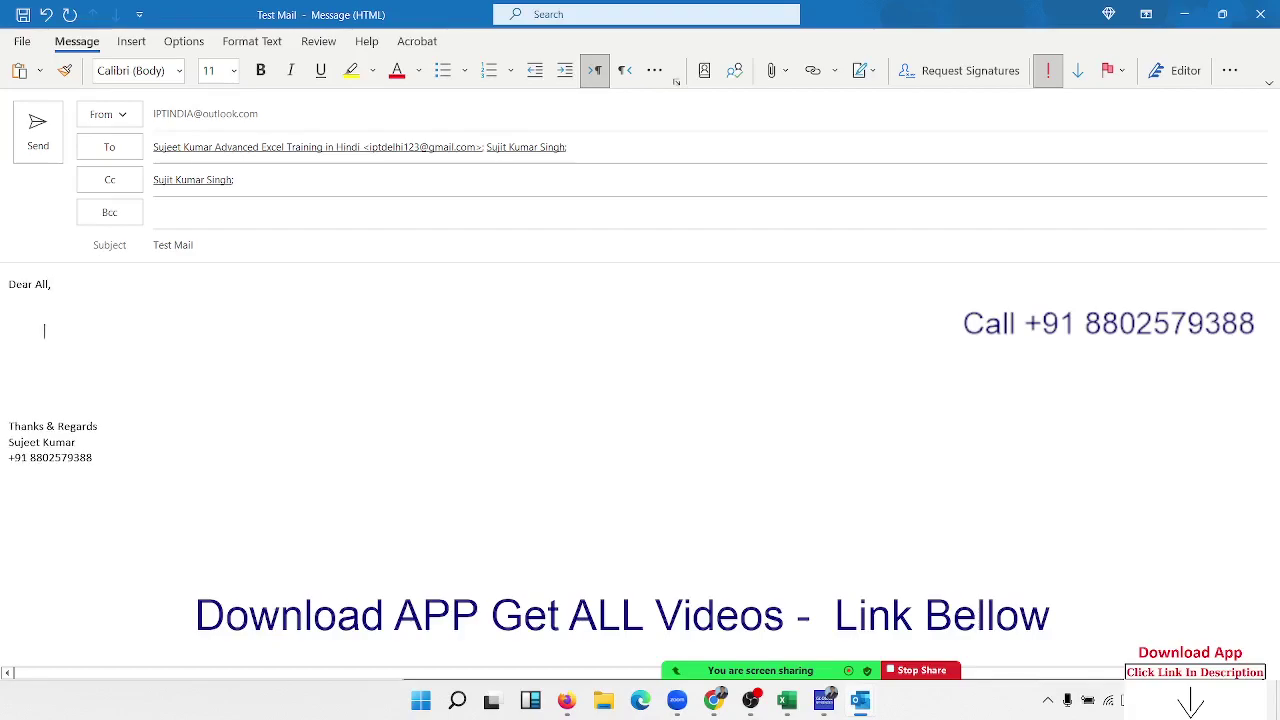
Step: Add the line 'Please find attached File' below the greeting, fixing typos
{"action": "type", "text": "Plre"}
{"action": "key", "text": "BackSpace"}
{"action": "key", "text": "BackSpace"}
{"action": "type", "text": "ease"}
{"action": "type", "text": " find"}
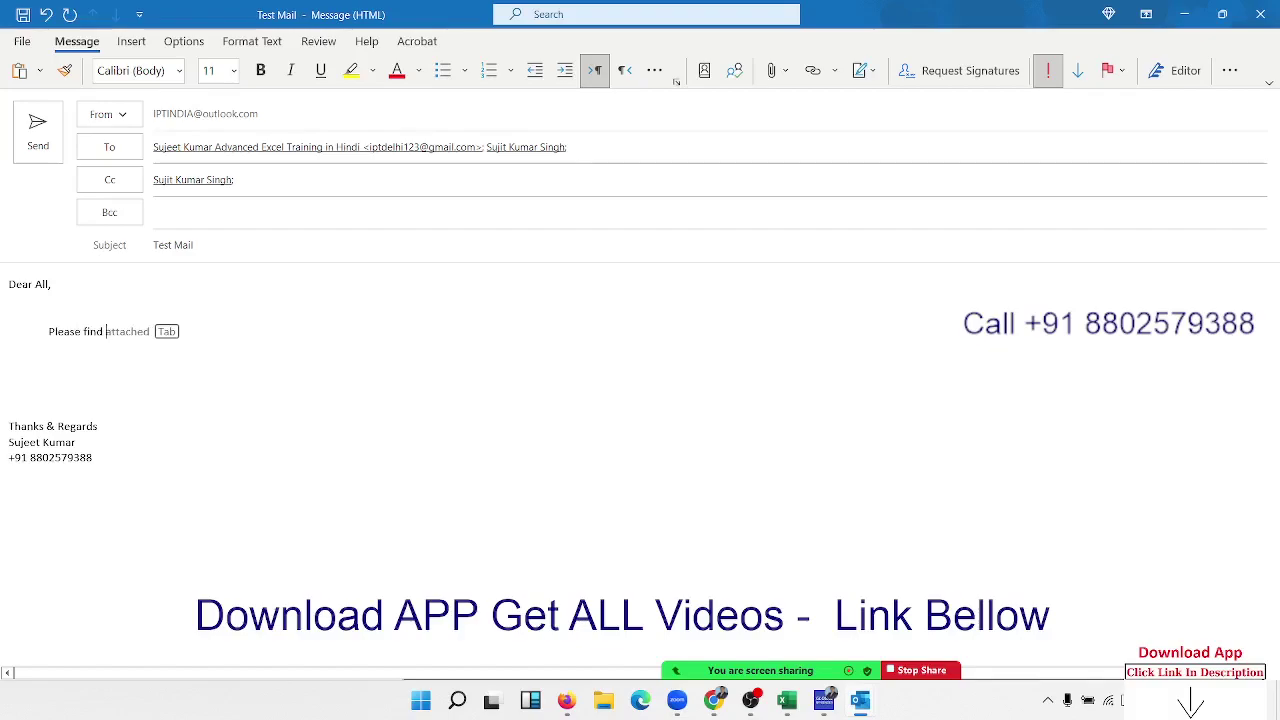
{"action": "key", "text": "Tab"}
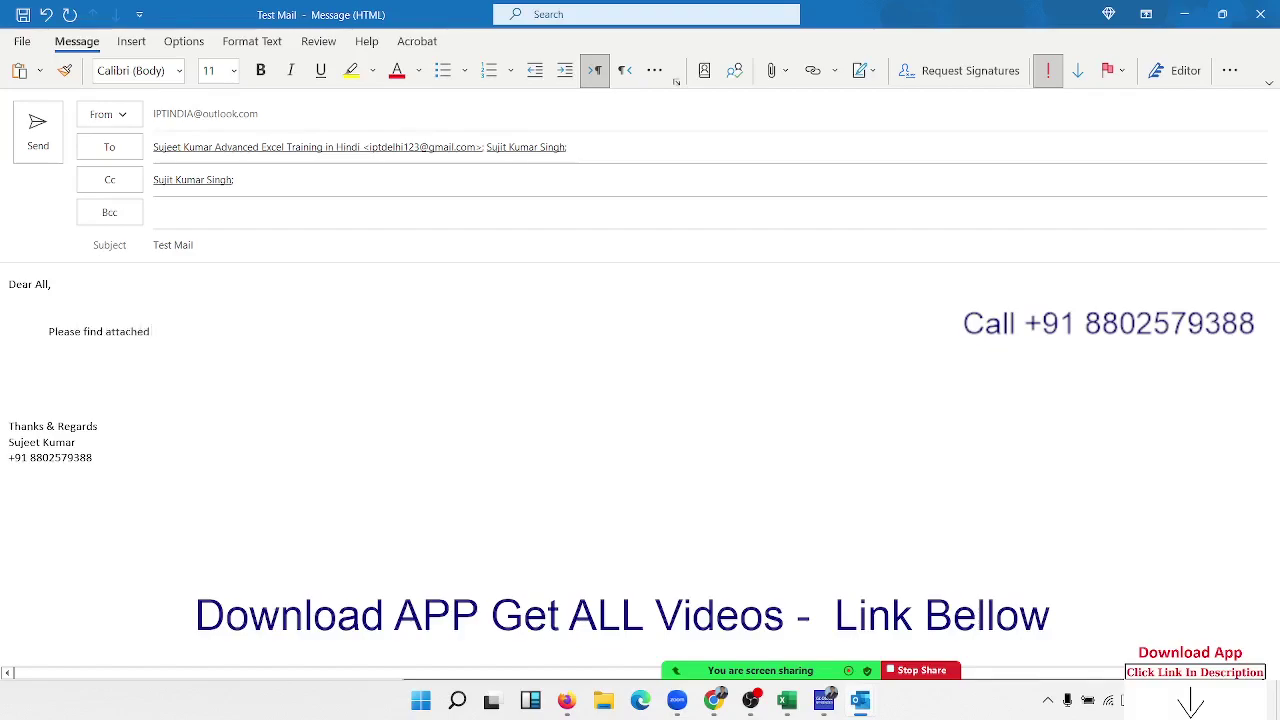
{"action": "type", "text": "M"}
{"action": "key", "text": "BackSpace"}
{"action": "key", "text": "BackSpace"}
{"action": "type", "text": "ilre"}
{"action": "key", "text": "BackSpace"}
{"action": "type", "text": "e"}
{"action": "key", "text": "Return"}
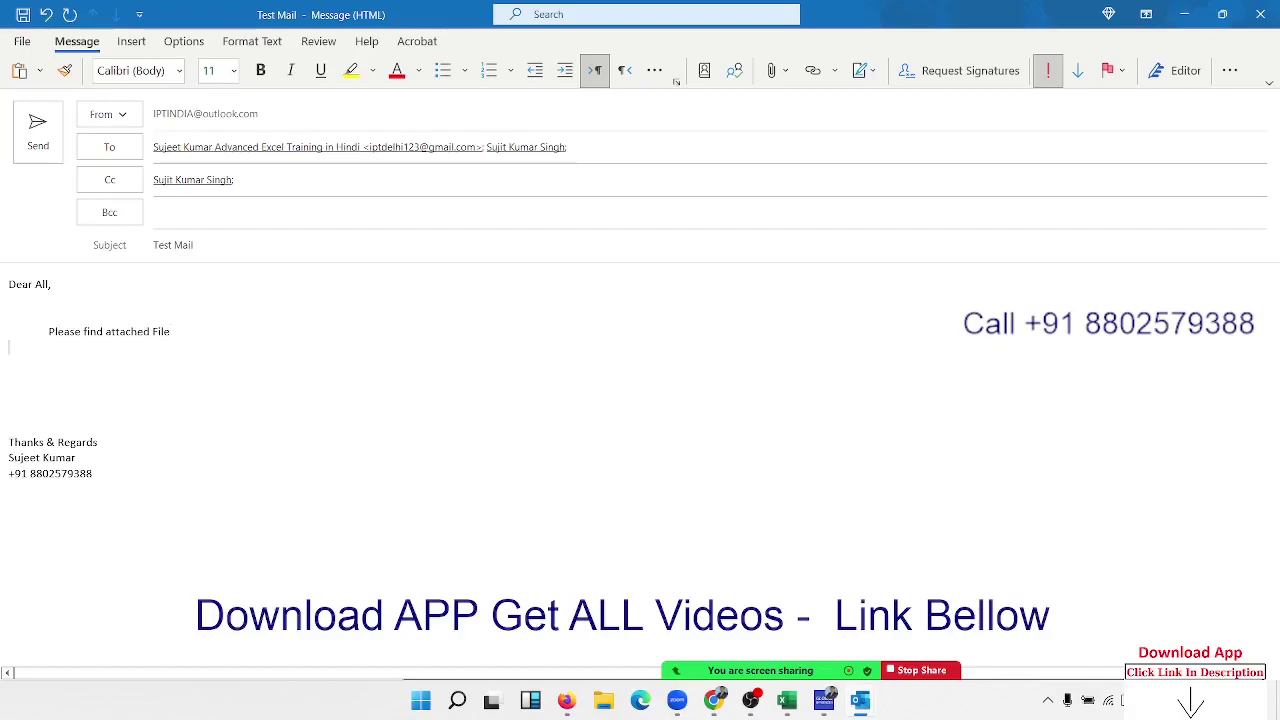
Step: Attach Excel_VBA_Macros (9).pdf from the Attach File recent items list
{"action": "left_click", "coordinate": [779, 80]}
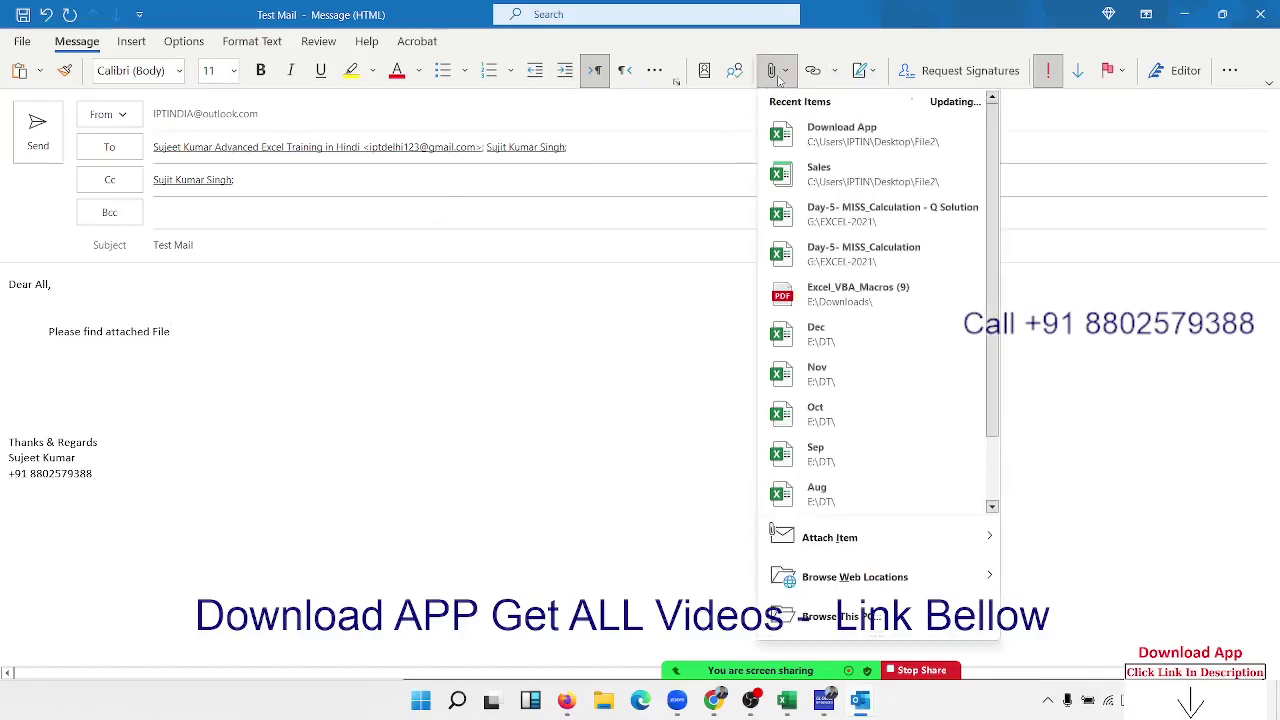
{"action": "left_click", "coordinate": [776, 78]}
{"action": "left_click", "coordinate": [776, 78]}
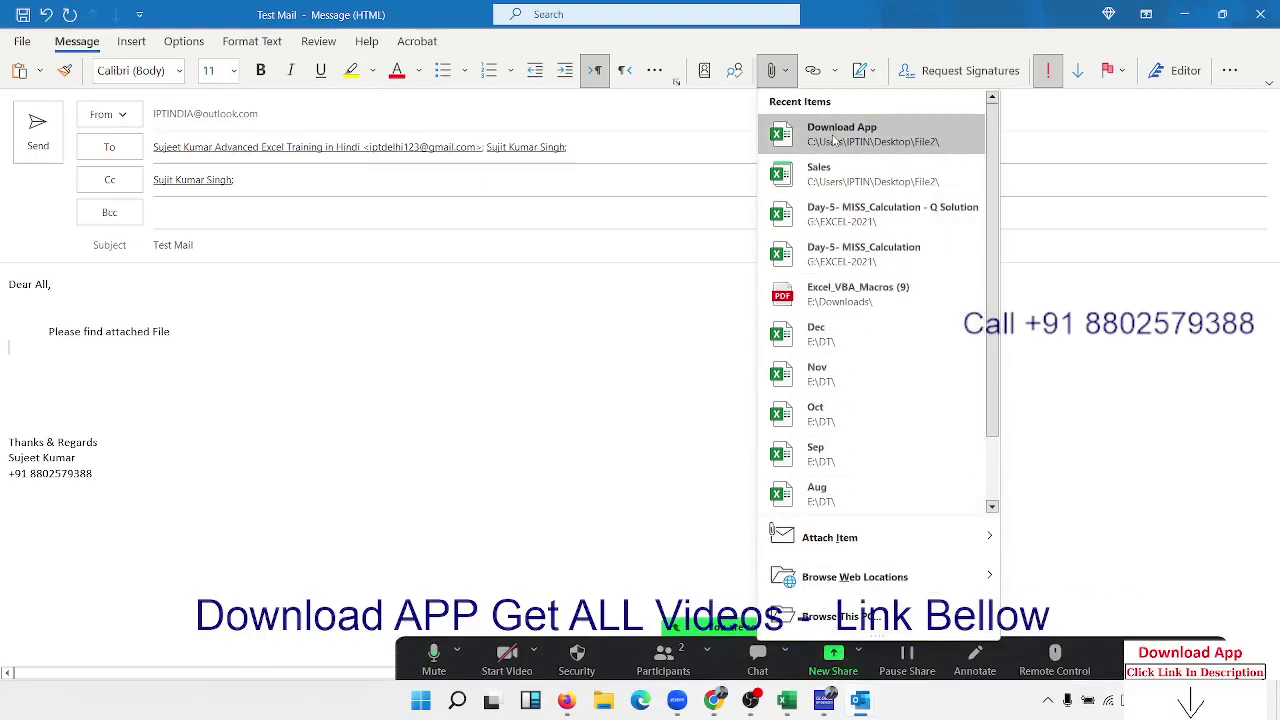
{"action": "left_click", "coordinate": [848, 294]}
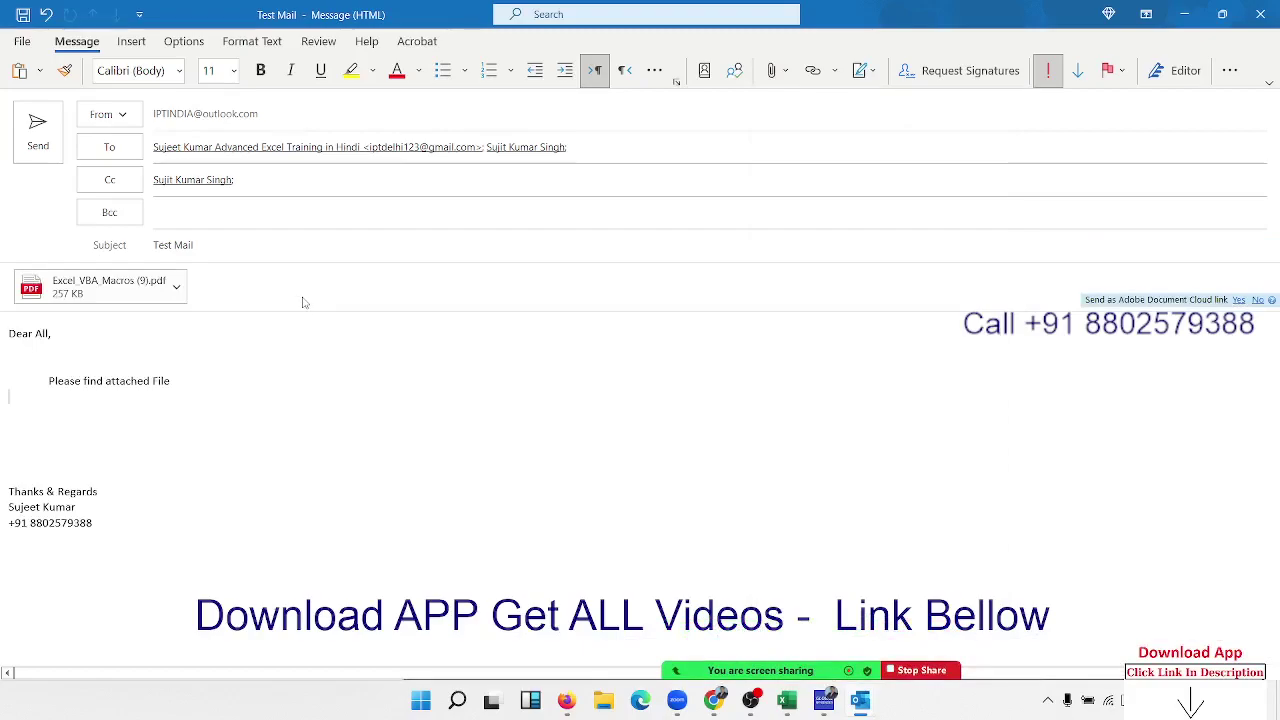
Step: Dismiss the recent-files list and send the Test Mail message
{"action": "left_click", "coordinate": [774, 72]}
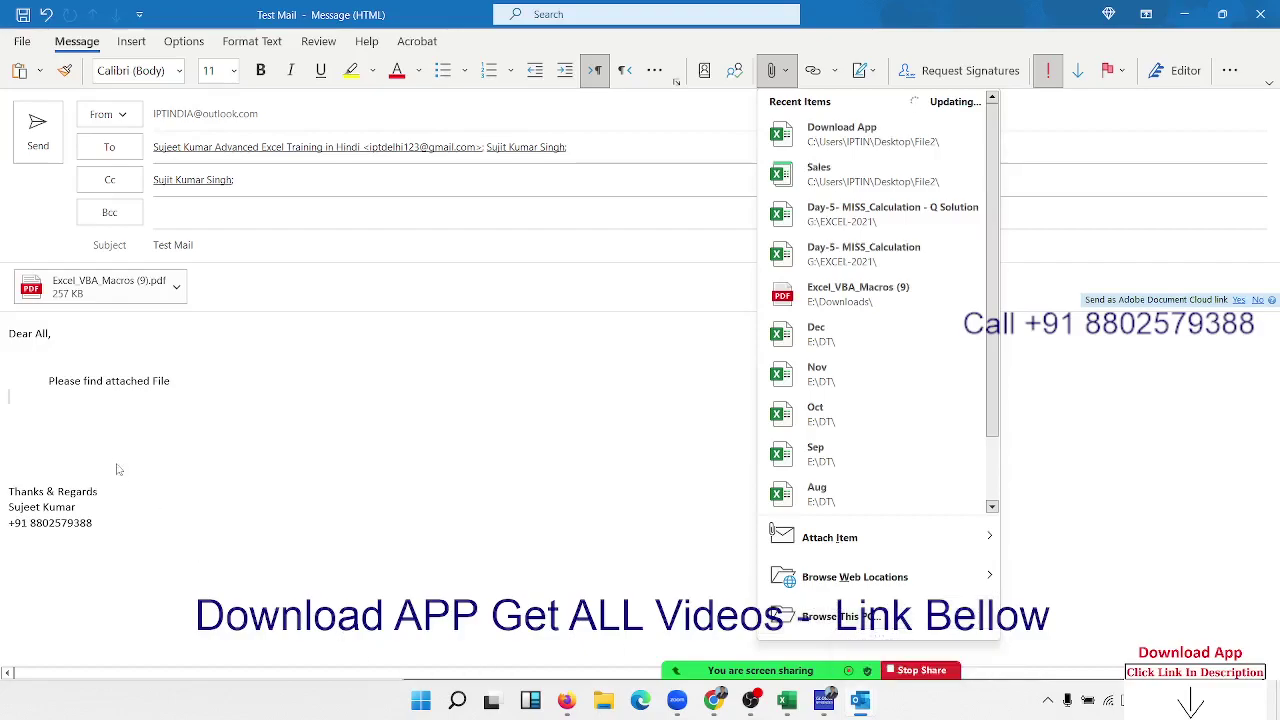
{"action": "key", "text": "Escape"}
{"action": "left_click", "coordinate": [40, 145]}
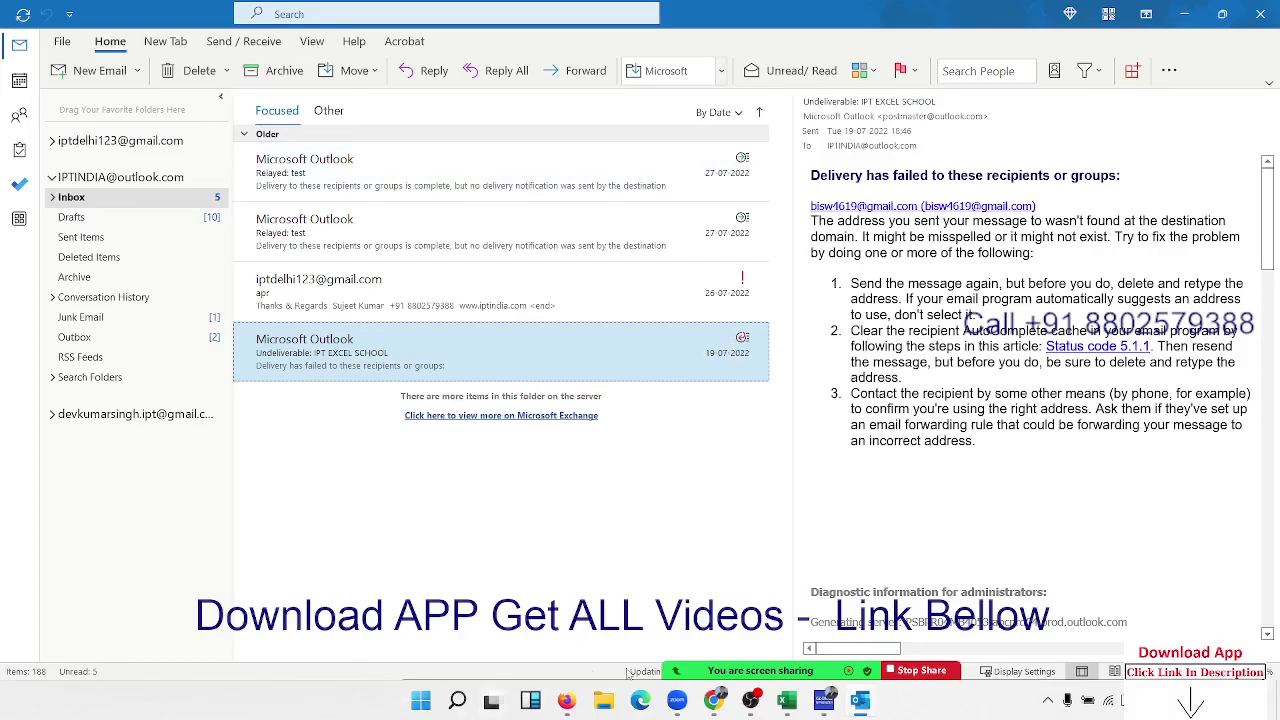
Step: Close the Zoom participants window, check Outbox and Drafts, then preview Test Mail in Sent Items
{"action": "left_click", "coordinate": [663, 660]}
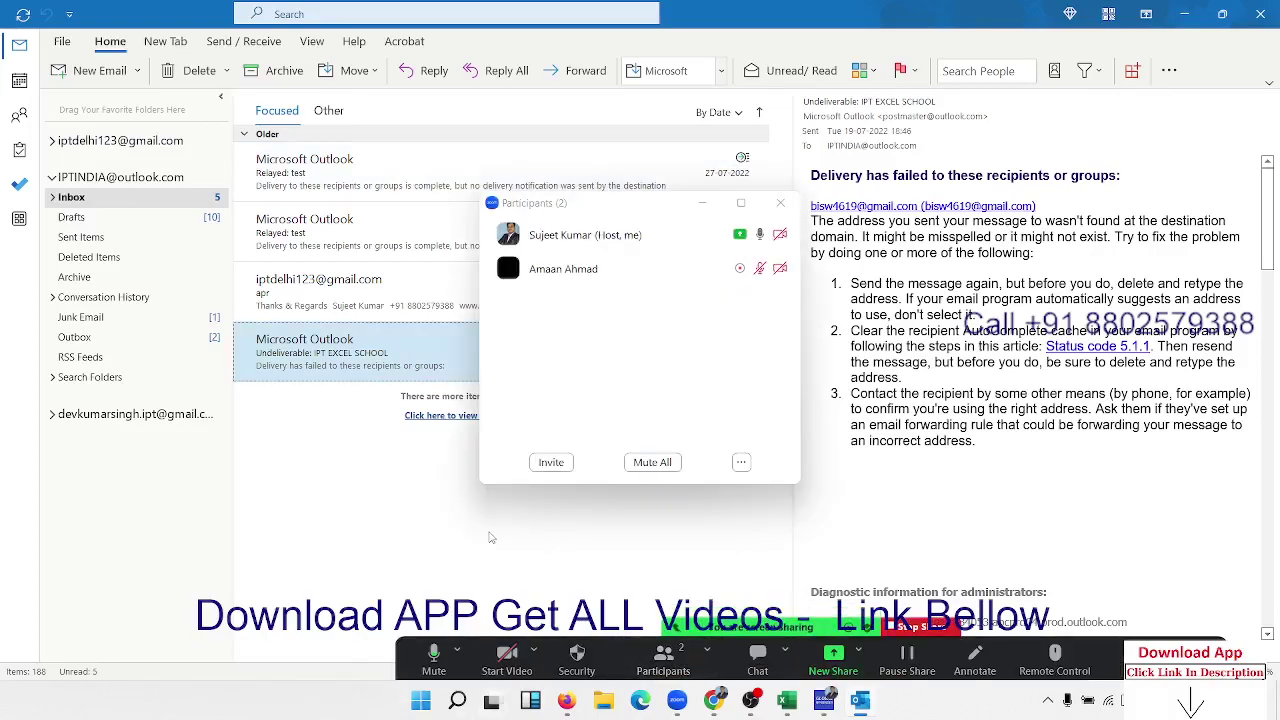
{"action": "left_click", "coordinate": [780, 203]}
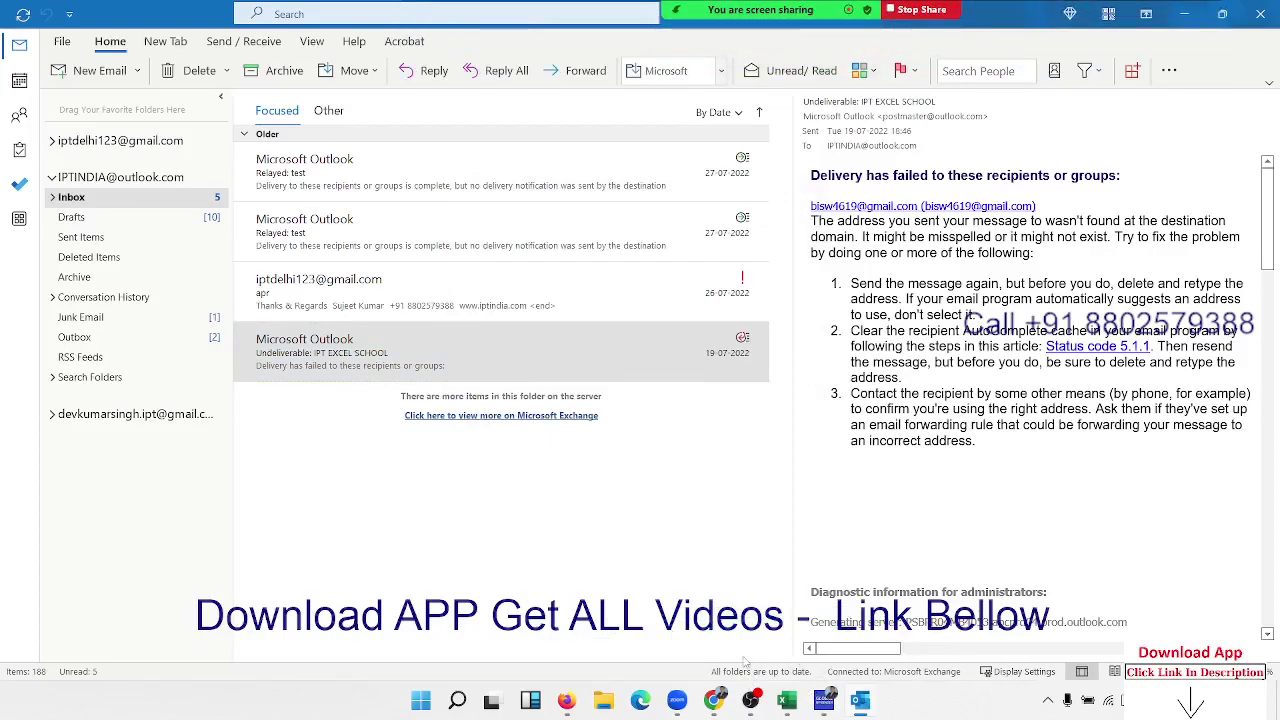
{"action": "left_click", "coordinate": [110, 343]}
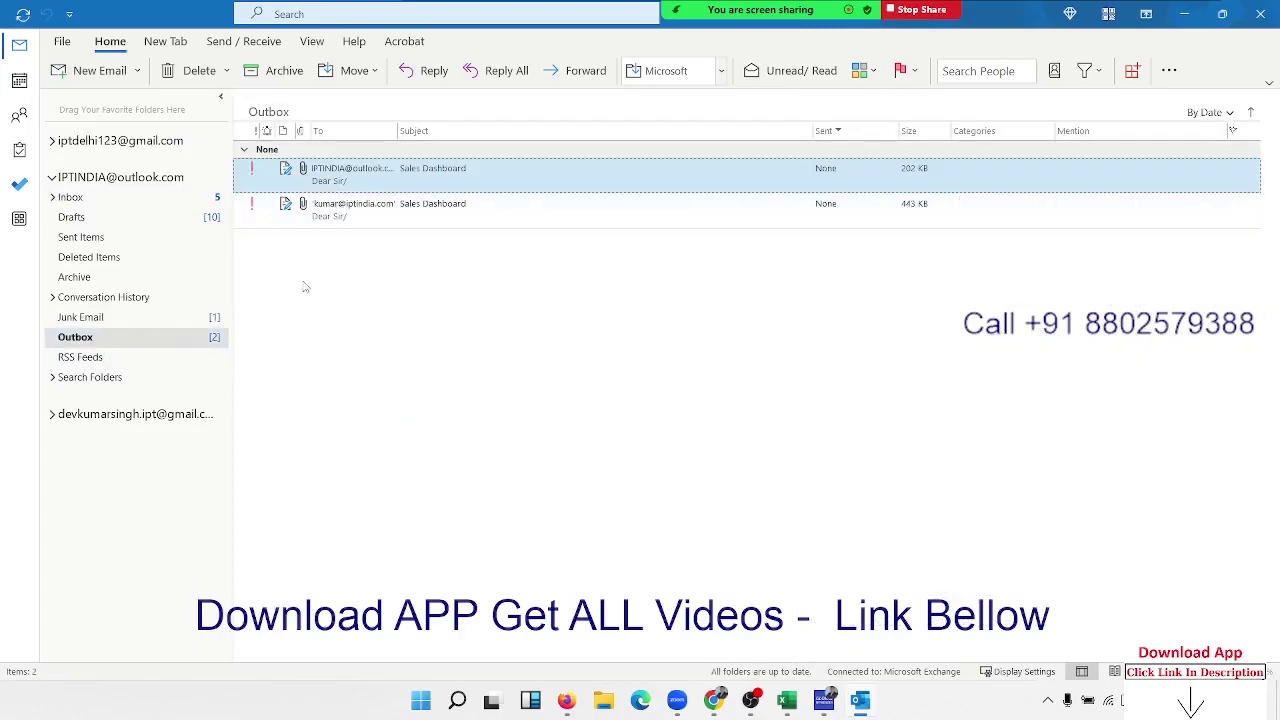
{"action": "left_click", "coordinate": [106, 217]}
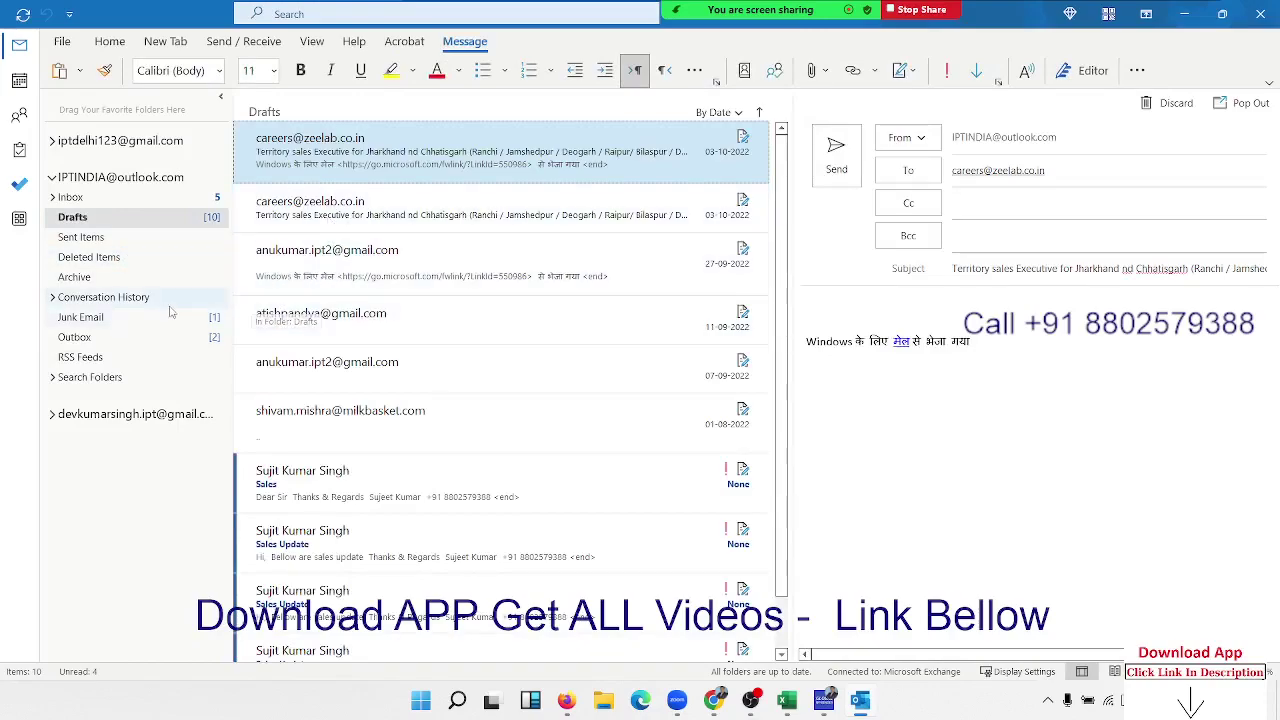
{"action": "left_click", "coordinate": [95, 238]}
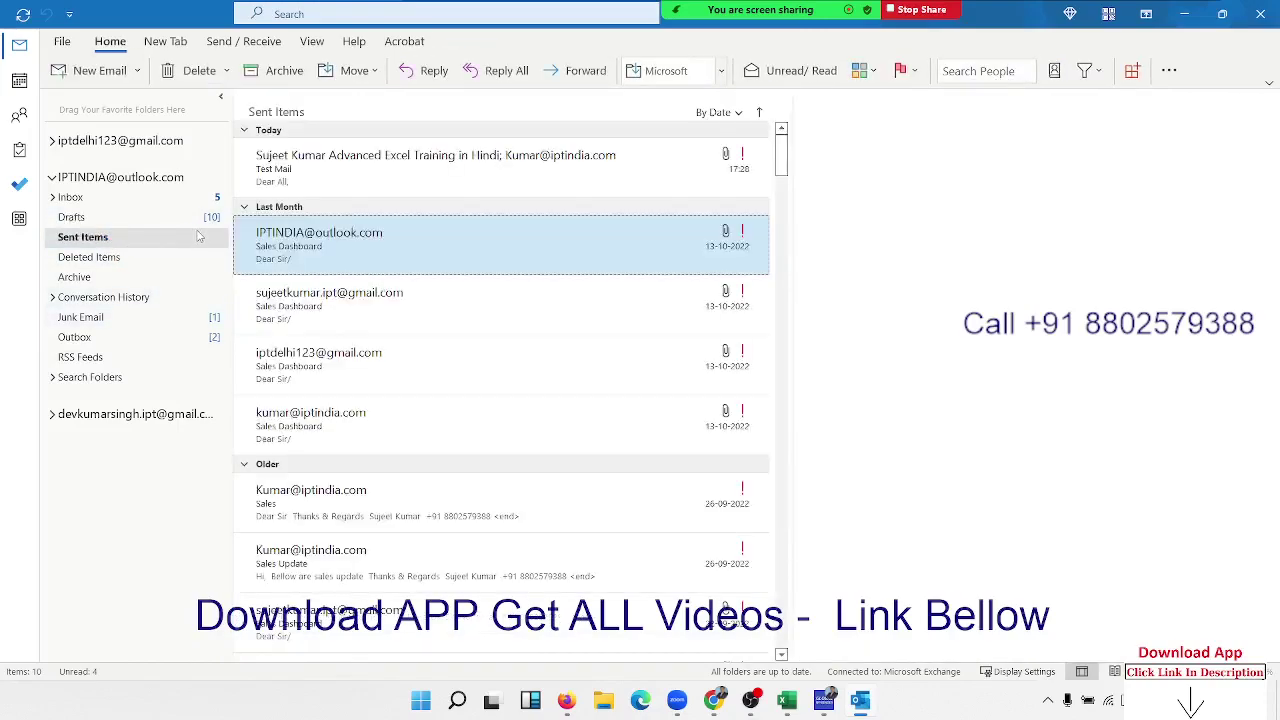
{"action": "left_click", "coordinate": [323, 178]}
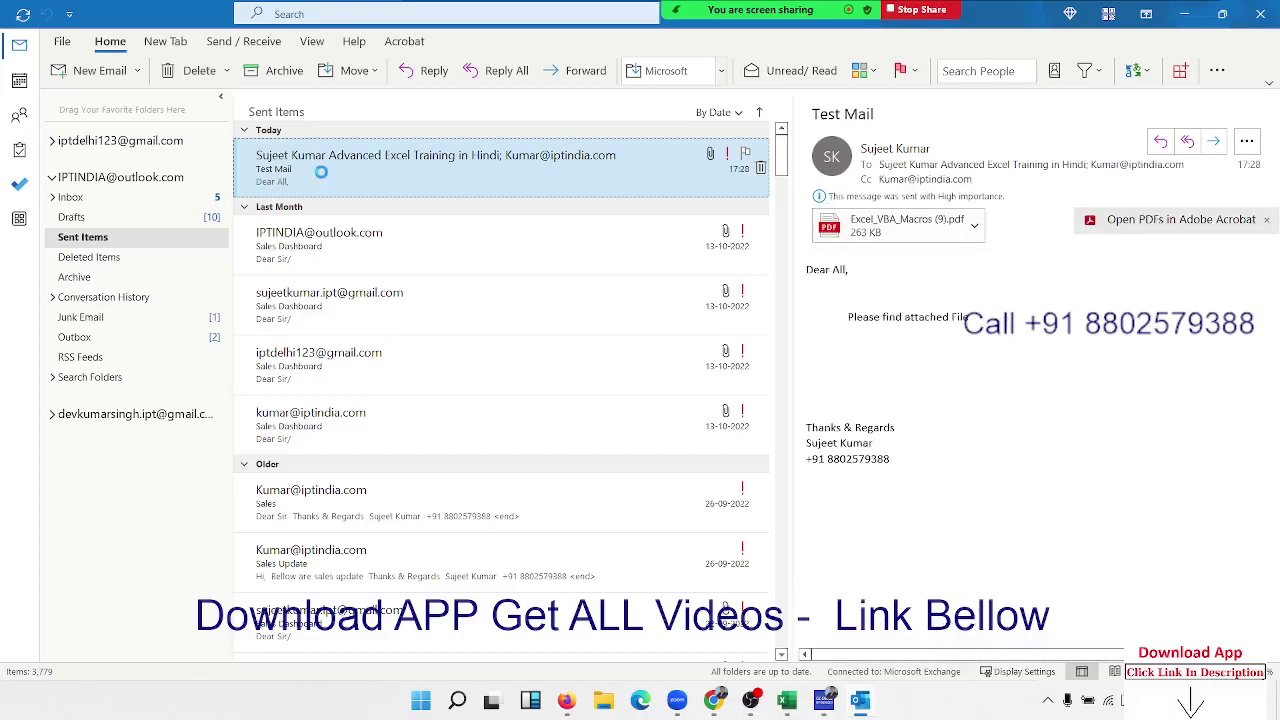
Step: Open Test Mail in its own window and browse the more-actions and Categorize menus
{"action": "double_click", "coordinate": [326, 178]}
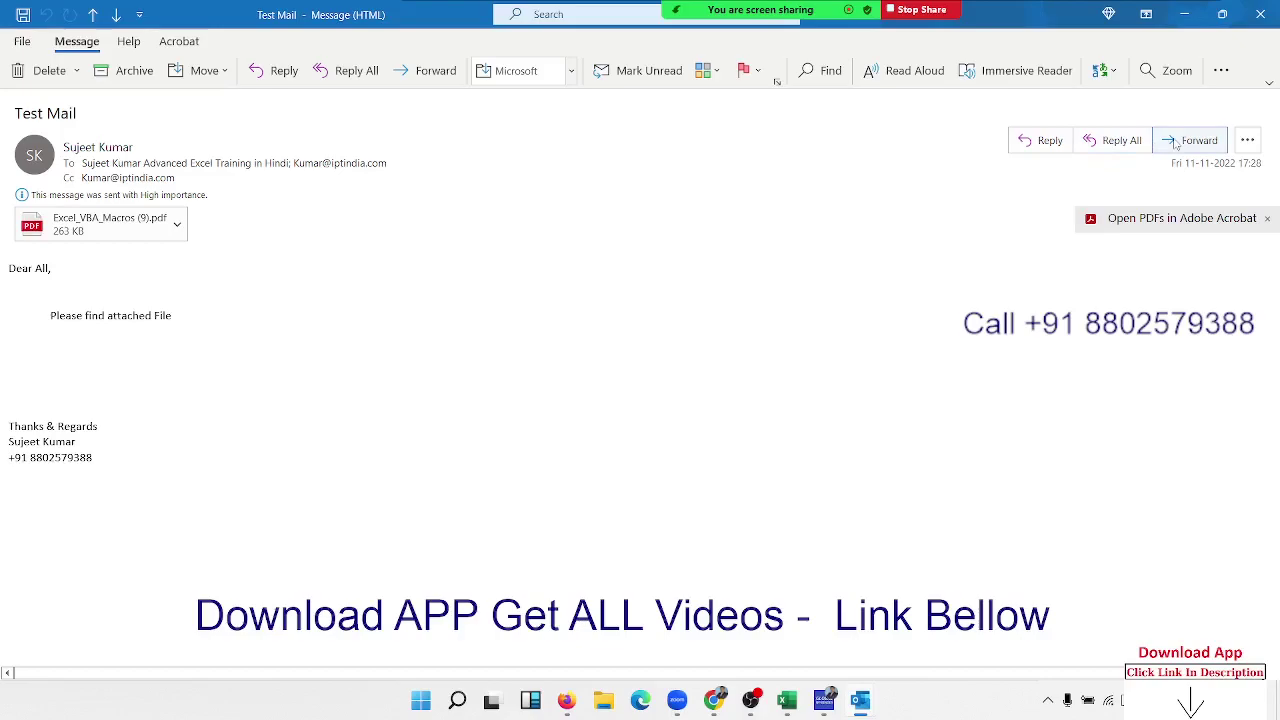
{"action": "left_click", "coordinate": [1248, 140]}
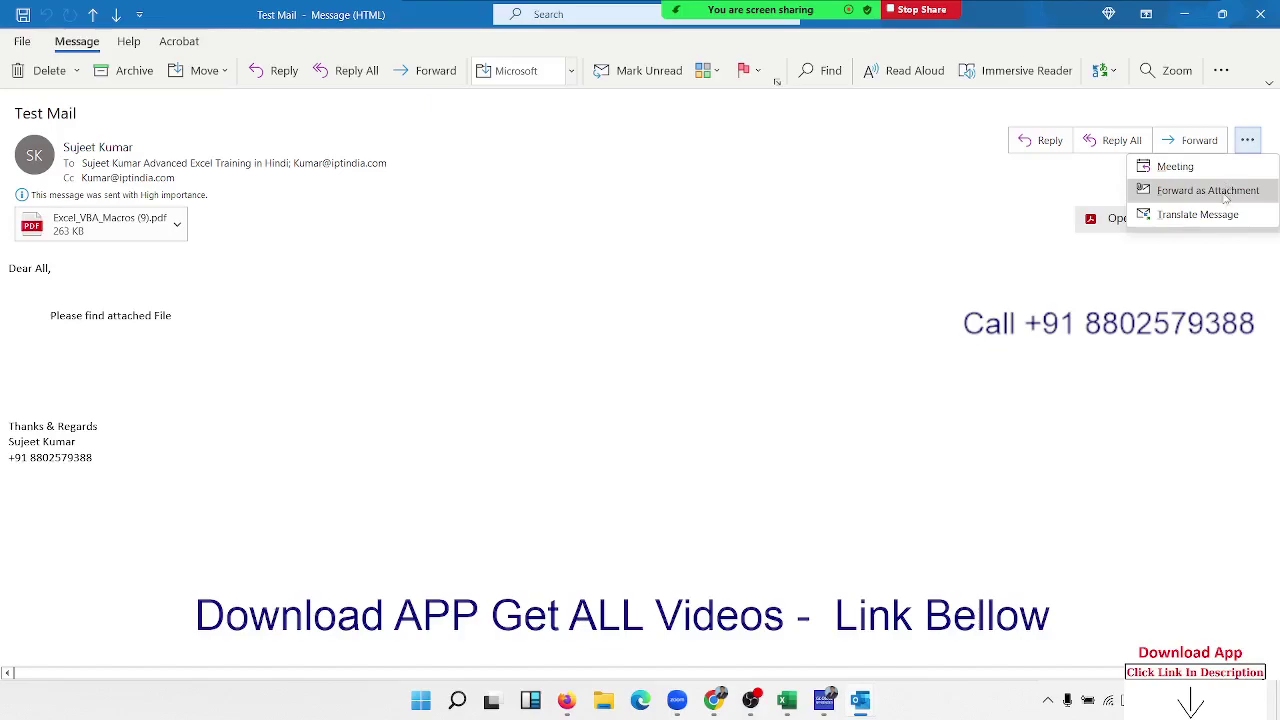
{"action": "mouse_move", "coordinate": [829, 11]}
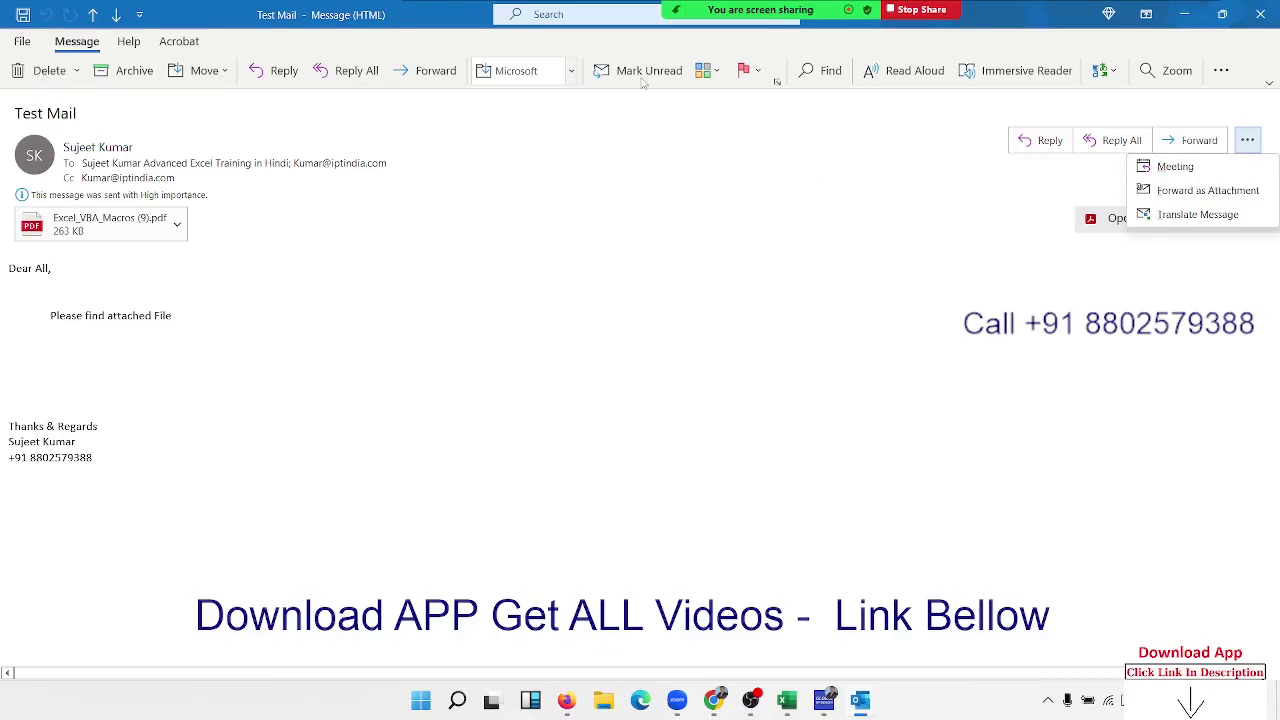
{"action": "left_click", "coordinate": [714, 72]}
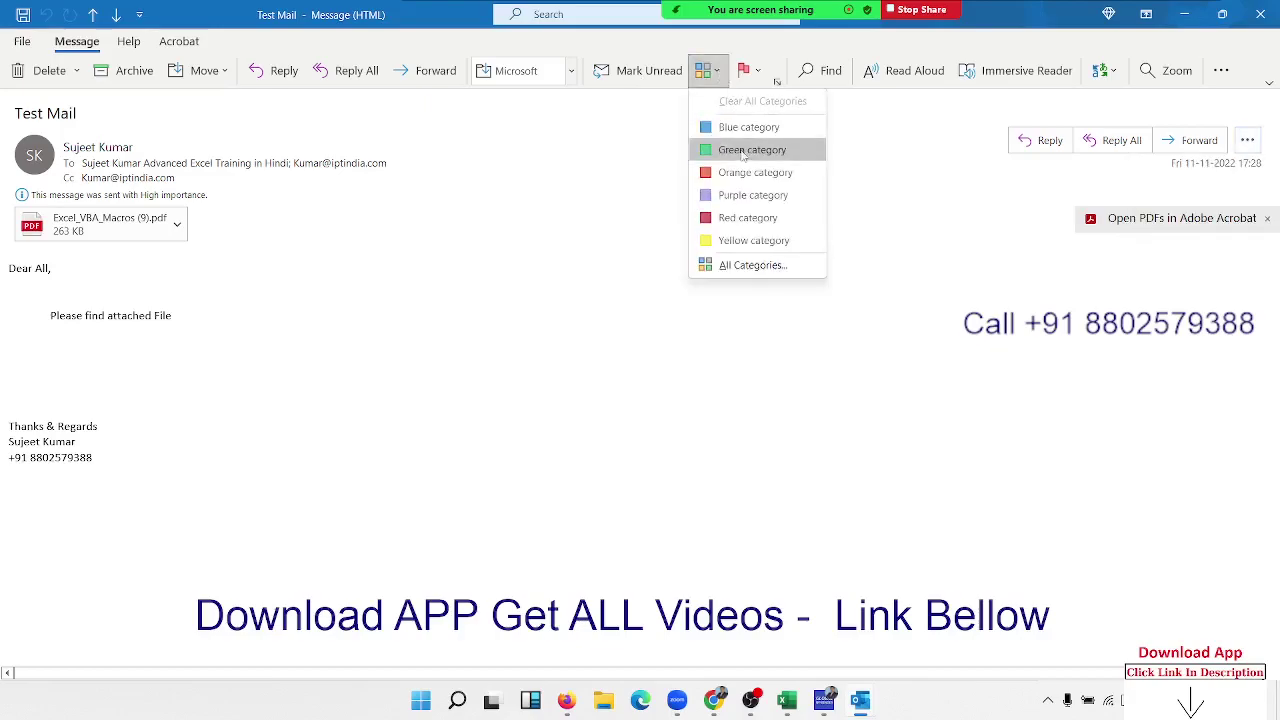
Step: Look over the Follow Up flag options, then start Read Aloud on the message
{"action": "left_click", "coordinate": [762, 72]}
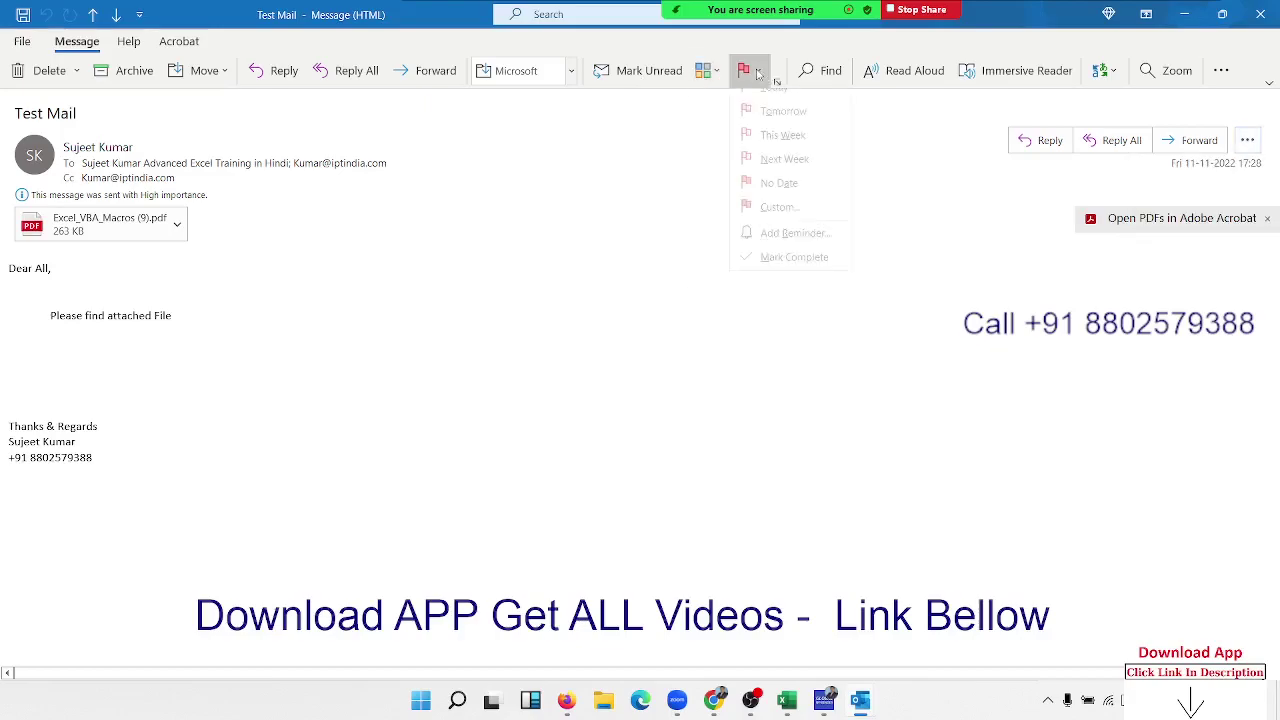
{"action": "left_click", "coordinate": [919, 172]}
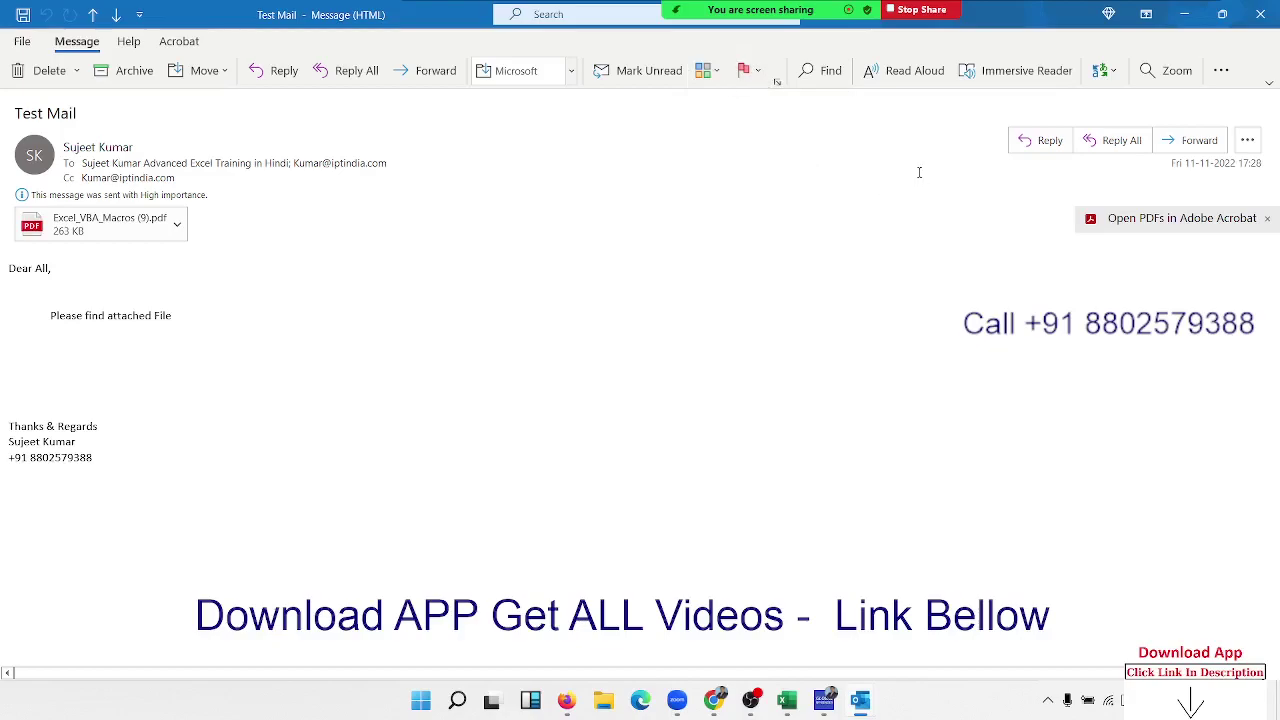
{"action": "left_click", "coordinate": [892, 78]}
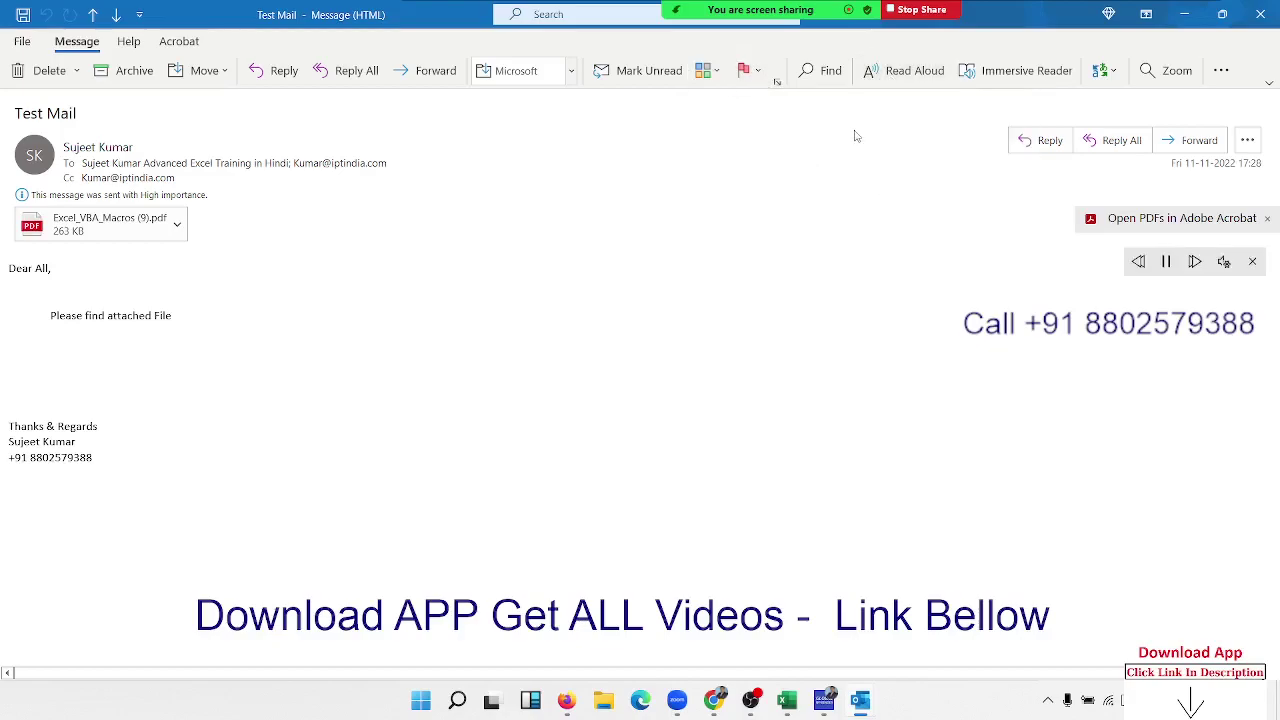
Step: Route playback to Speakers (2- High Definition Audio Device) using the taskbar volume panel
{"action": "left_click", "coordinate": [1224, 261]}
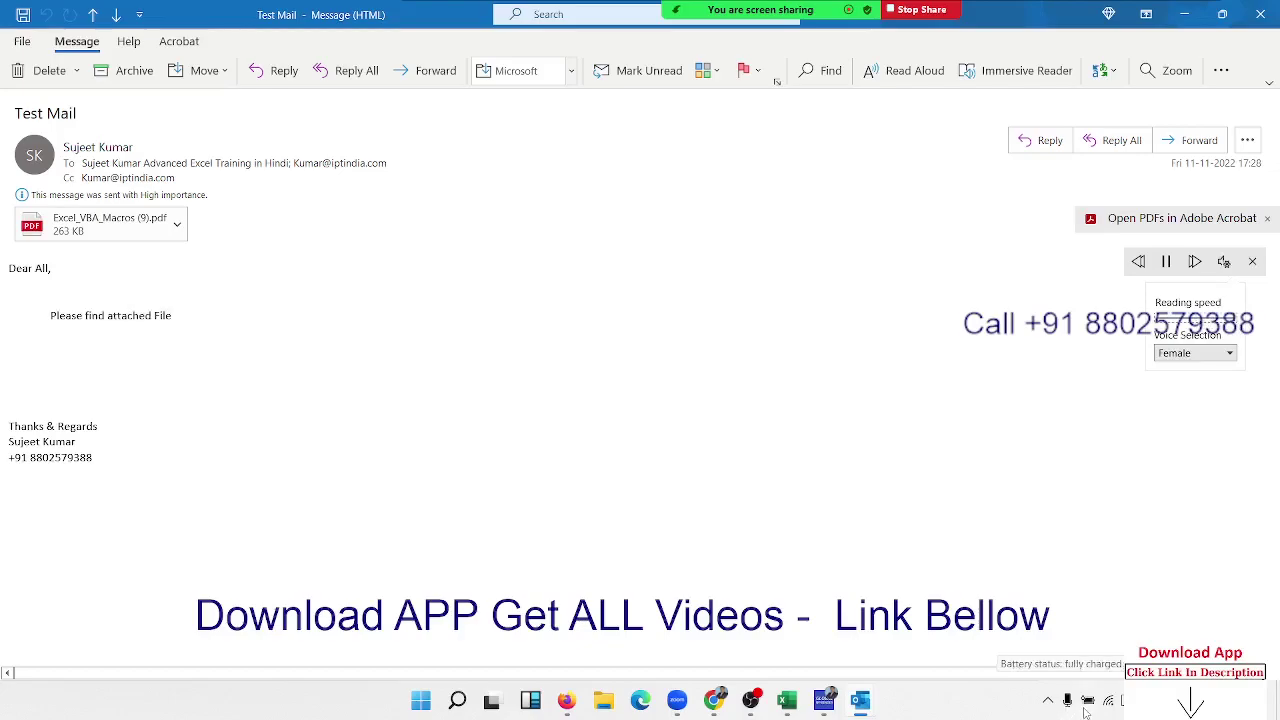
{"action": "left_click", "coordinate": [1113, 703]}
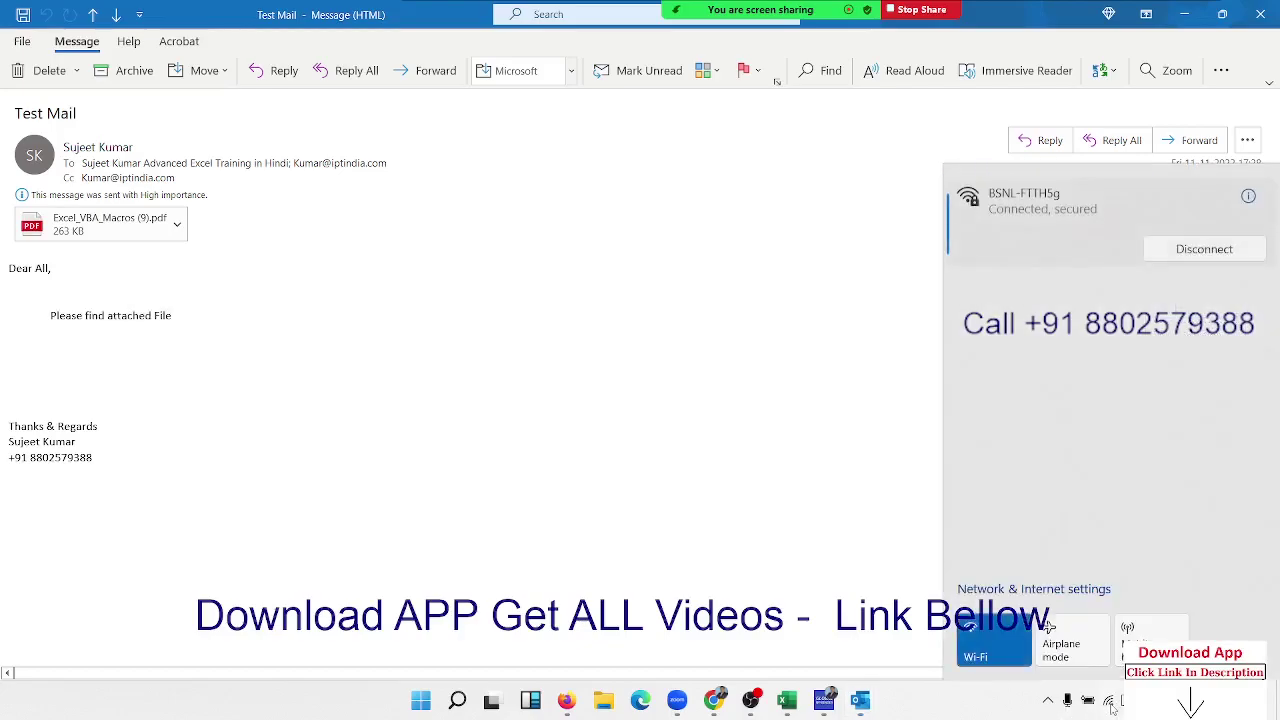
{"action": "left_click", "coordinate": [1047, 700]}
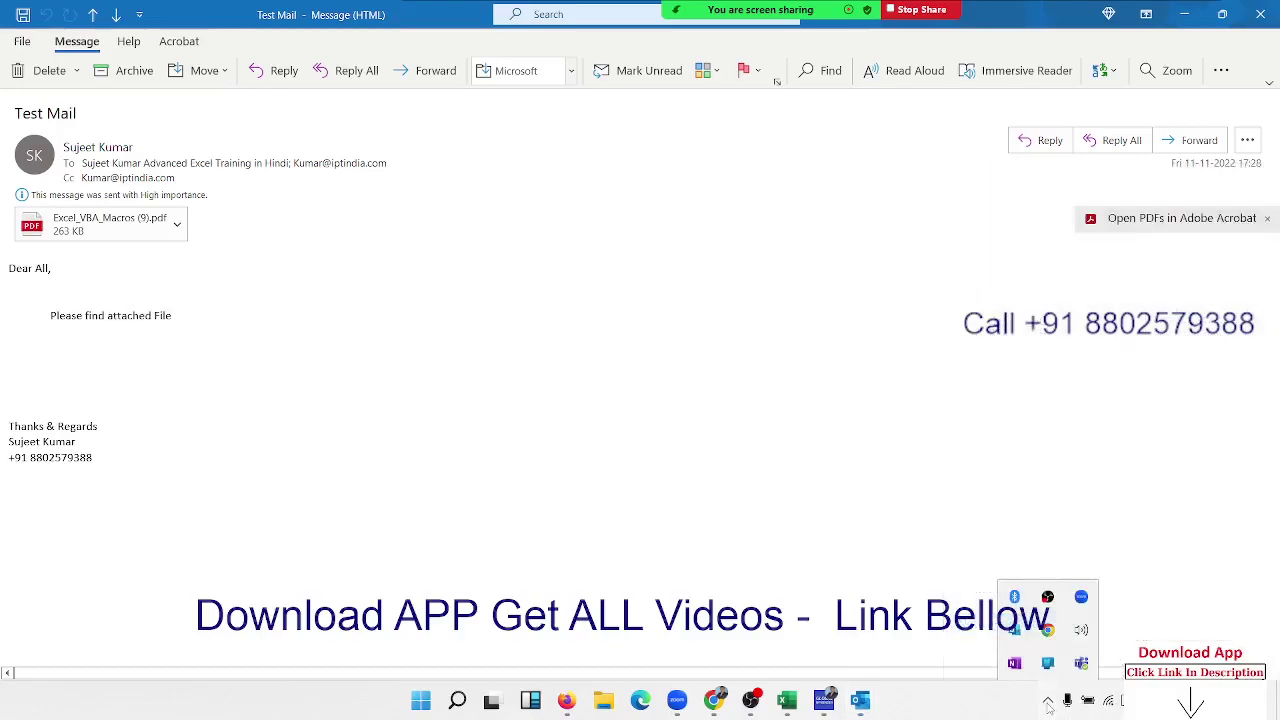
{"action": "left_click", "coordinate": [1081, 630]}
{"action": "left_click", "coordinate": [1075, 622]}
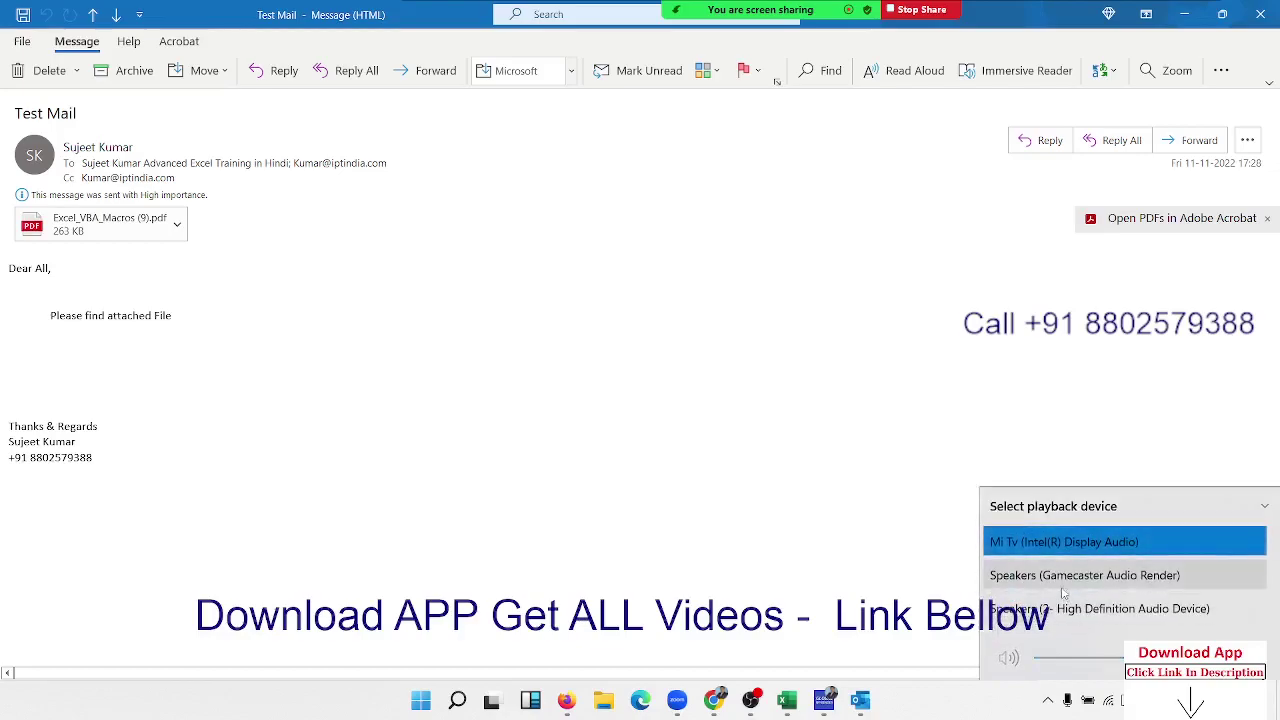
{"action": "left_click", "coordinate": [1075, 615]}
{"action": "left_click", "coordinate": [920, 381]}
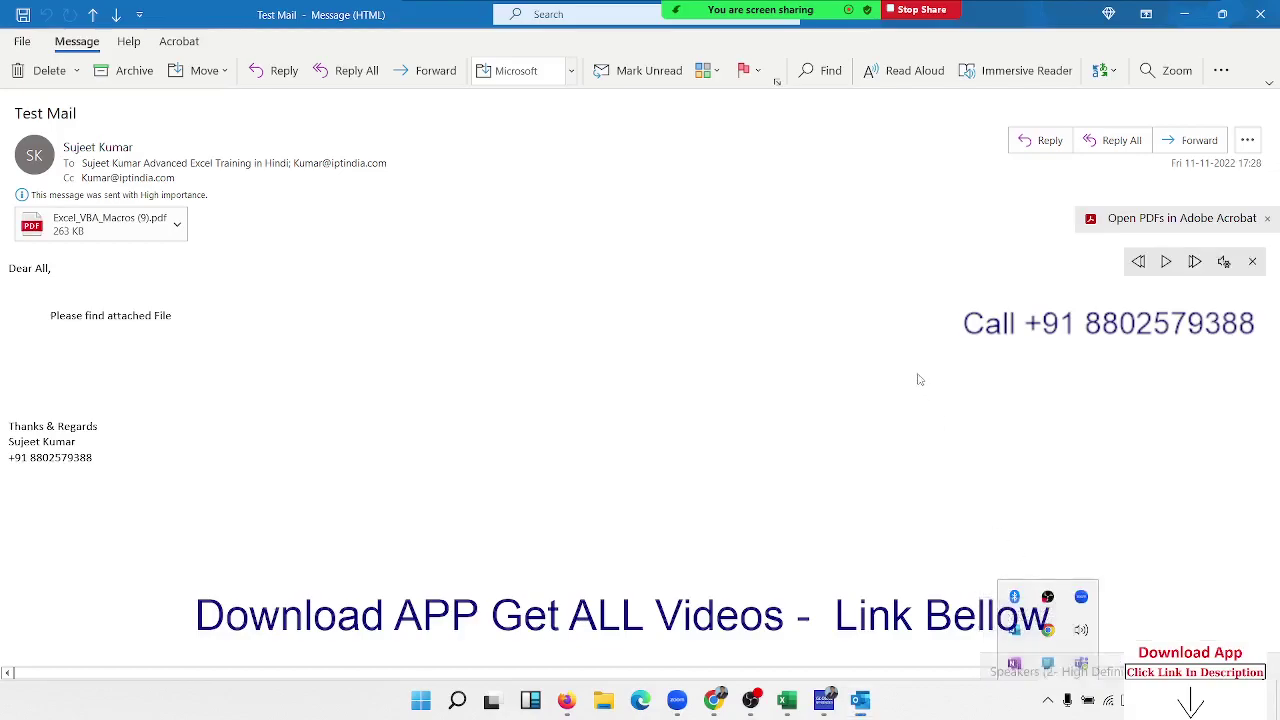
{"action": "left_click", "coordinate": [1247, 142]}
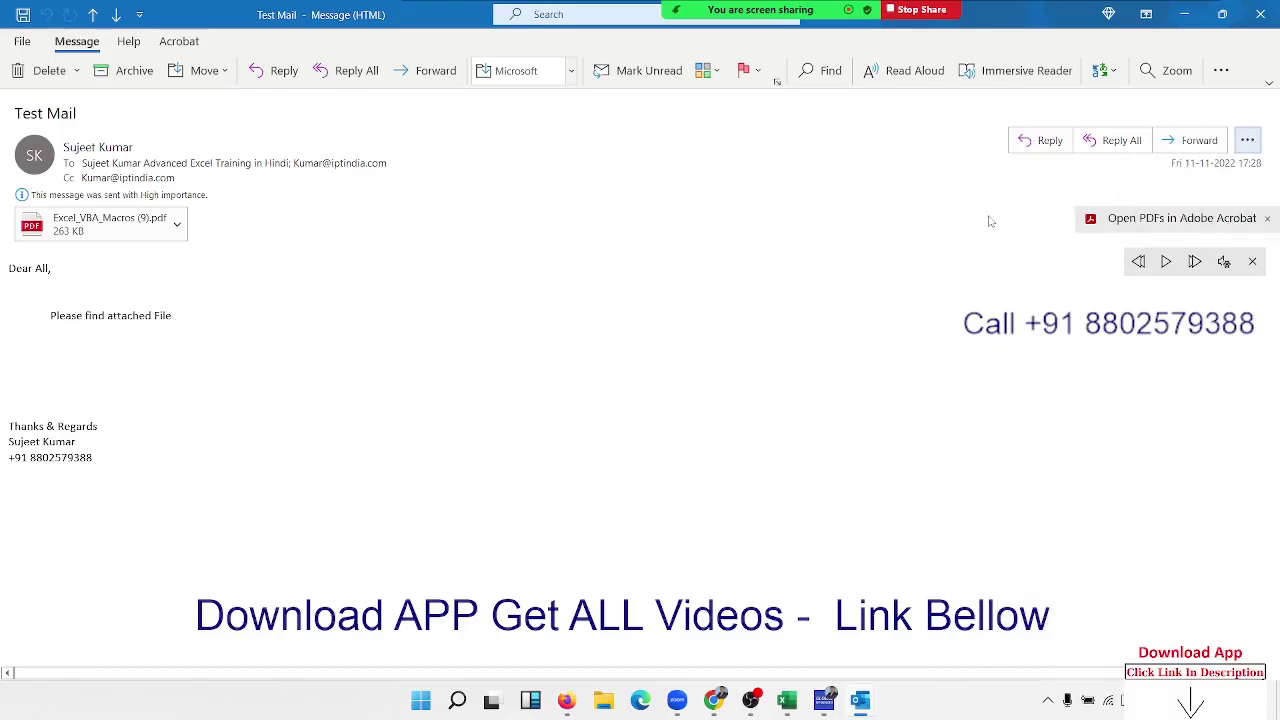
Step: Resume the reading and review the Read Aloud voice and speed settings
{"action": "left_click", "coordinate": [1165, 262]}
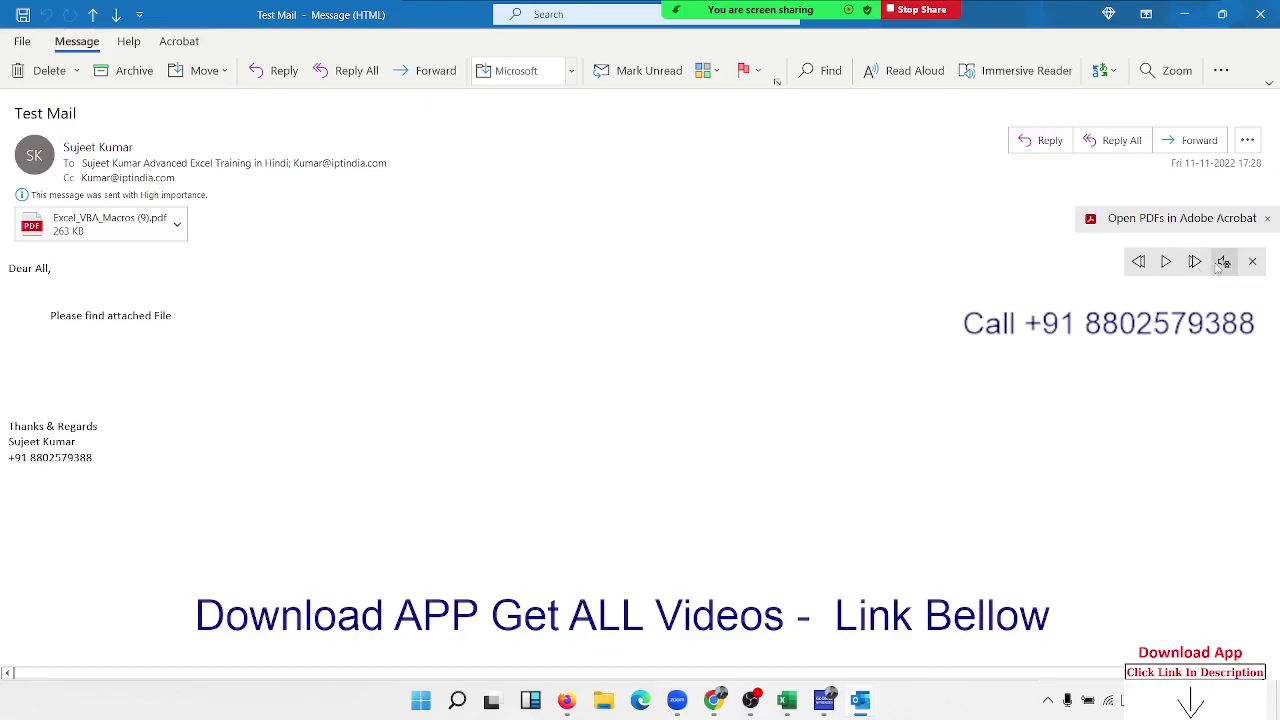
{"action": "left_click", "coordinate": [1166, 262]}
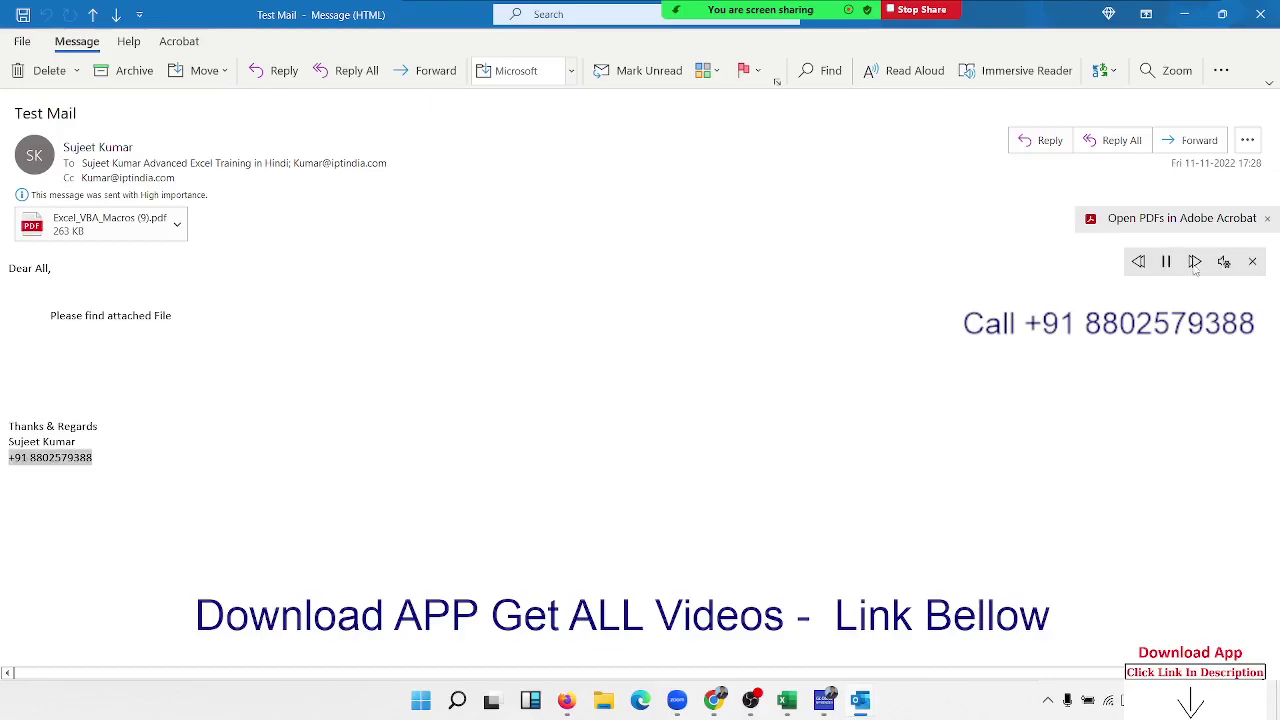
{"action": "left_click", "coordinate": [1223, 262]}
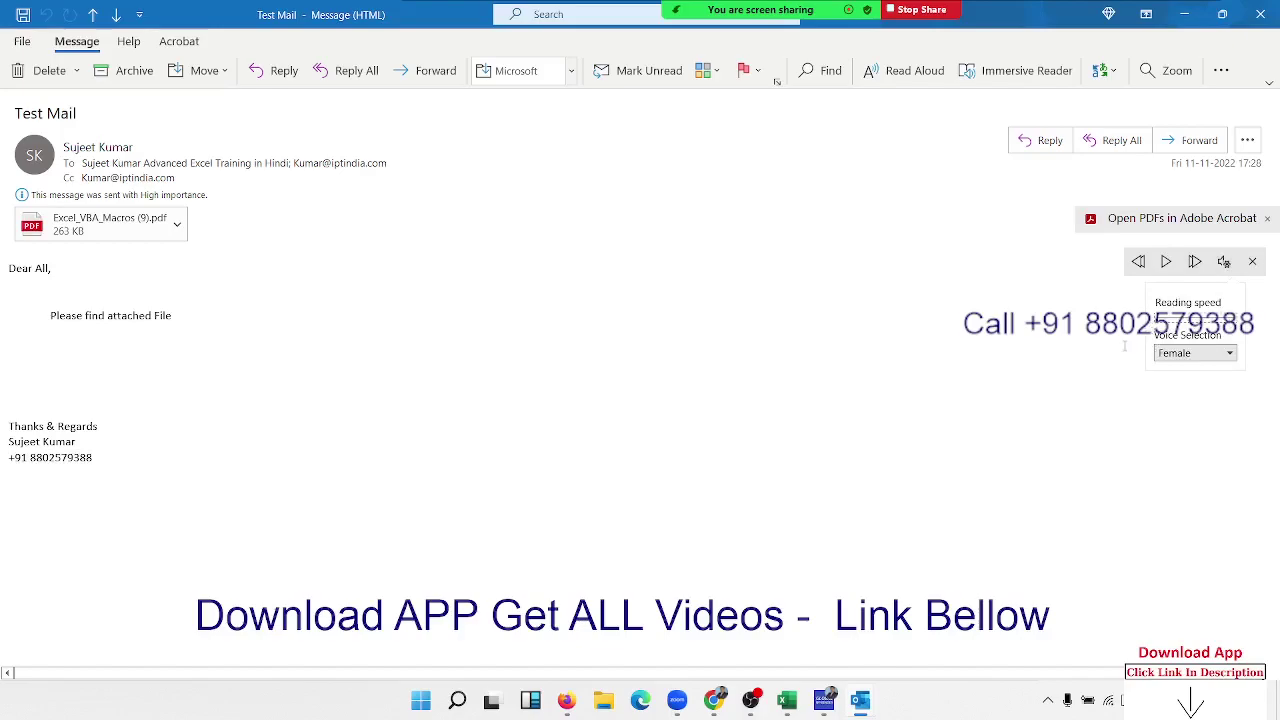
{"action": "left_click", "coordinate": [1178, 370]}
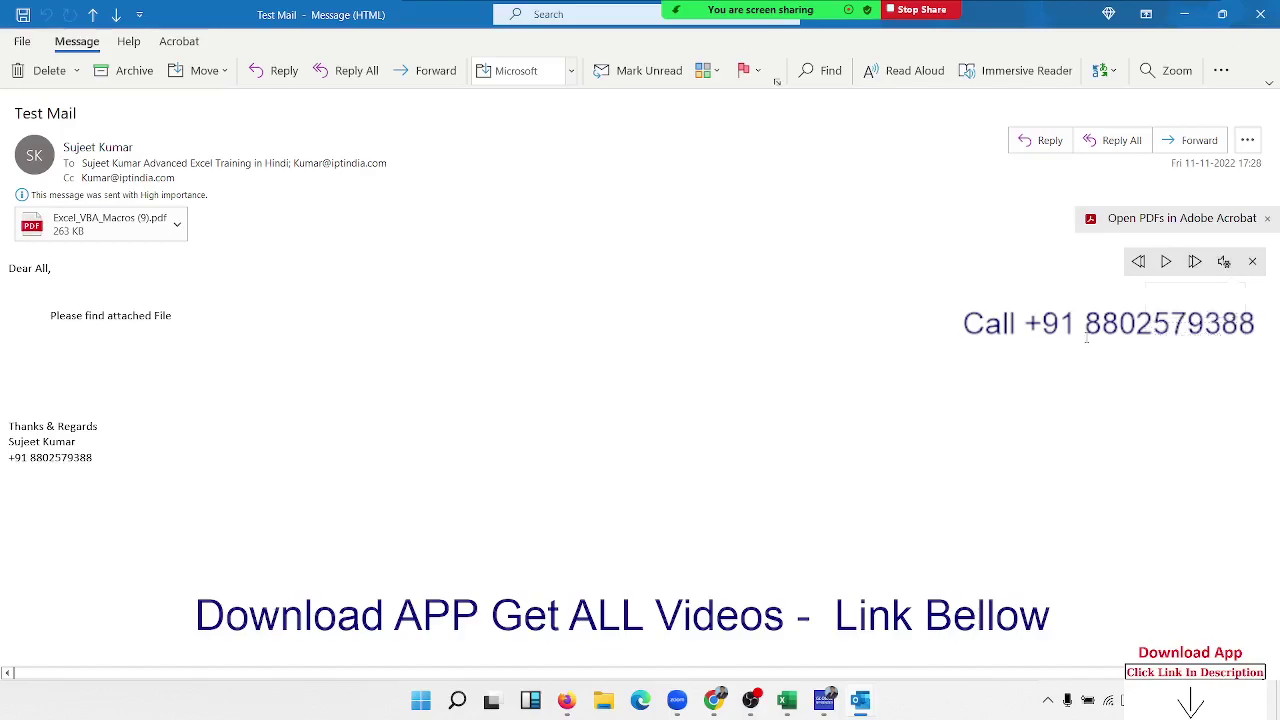
{"action": "left_click", "coordinate": [1168, 261]}
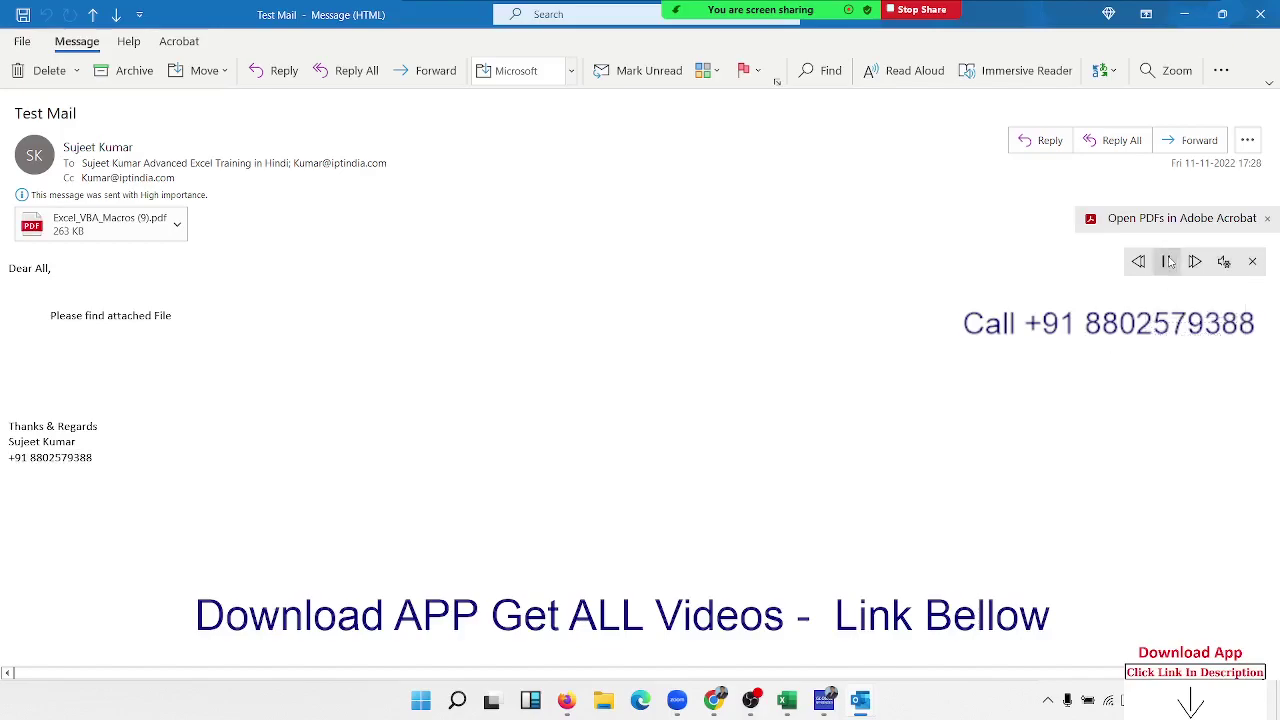
{"action": "left_click", "coordinate": [1224, 263]}
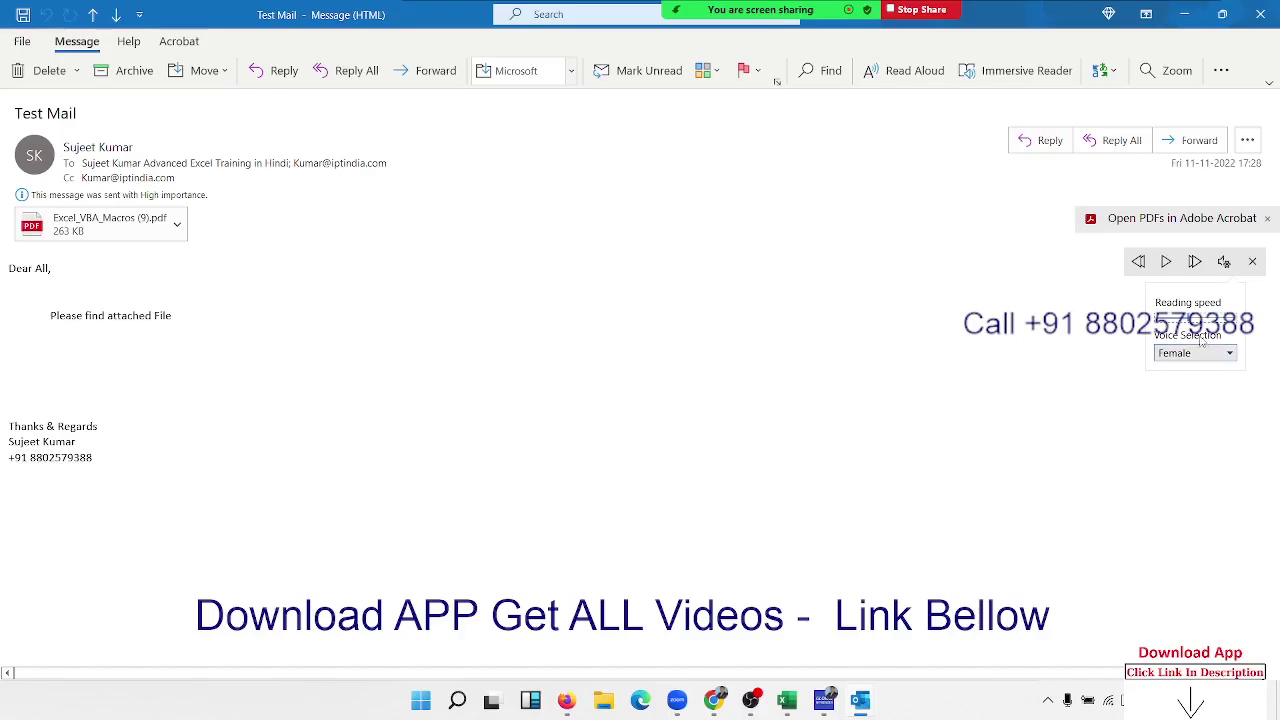
{"action": "left_click", "coordinate": [1090, 305]}
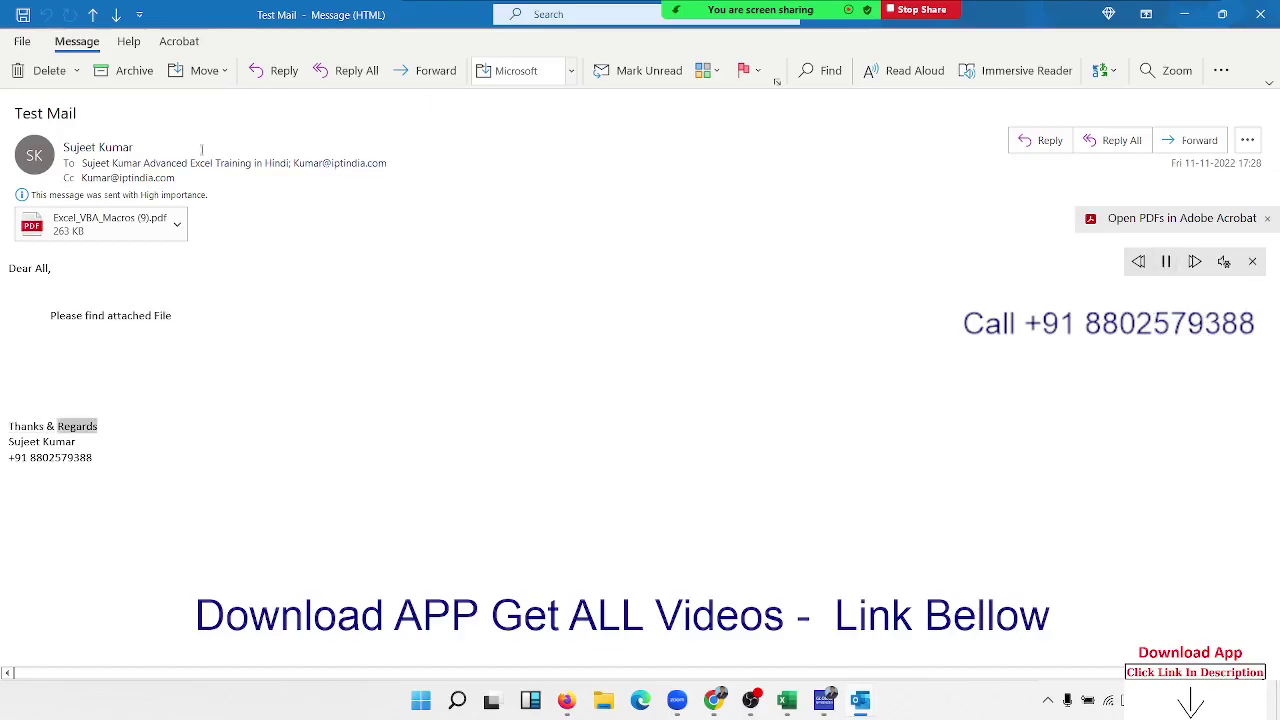
Step: Read from the sender's name, replay the 'Please find attached File' line, then stop Read Aloud
{"action": "left_click", "coordinate": [110, 147]}
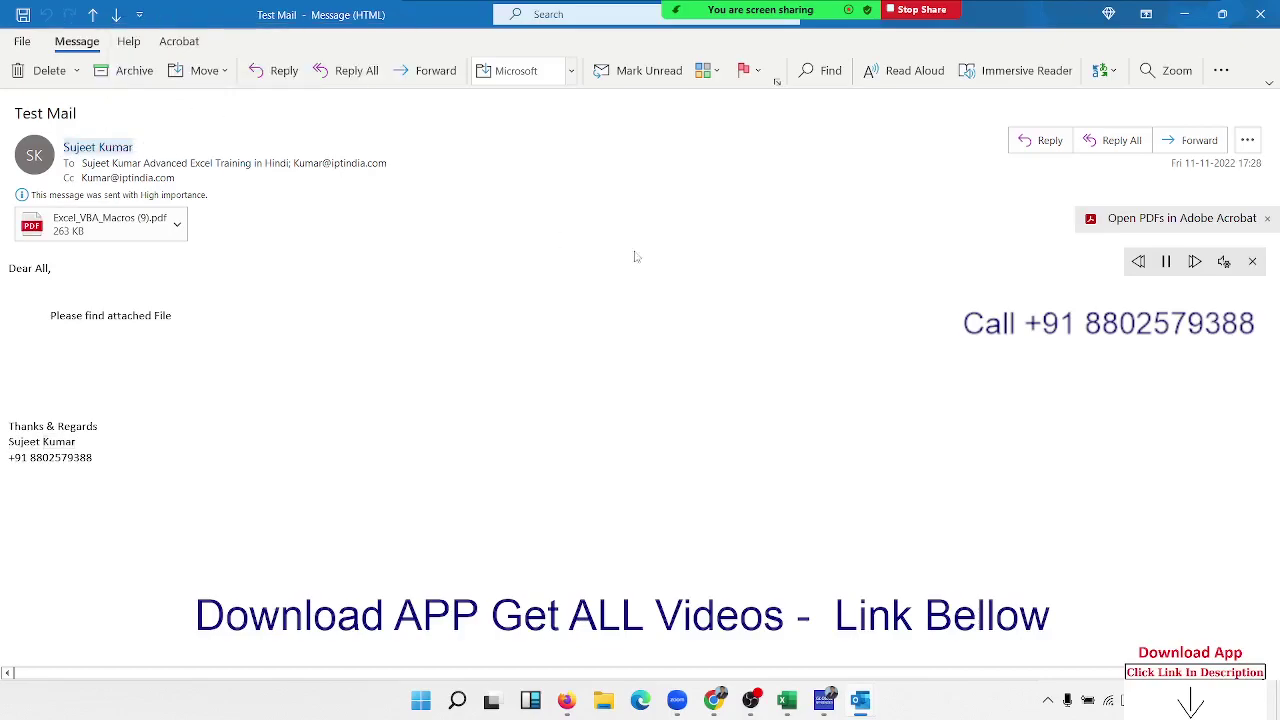
{"action": "left_click", "coordinate": [1166, 262]}
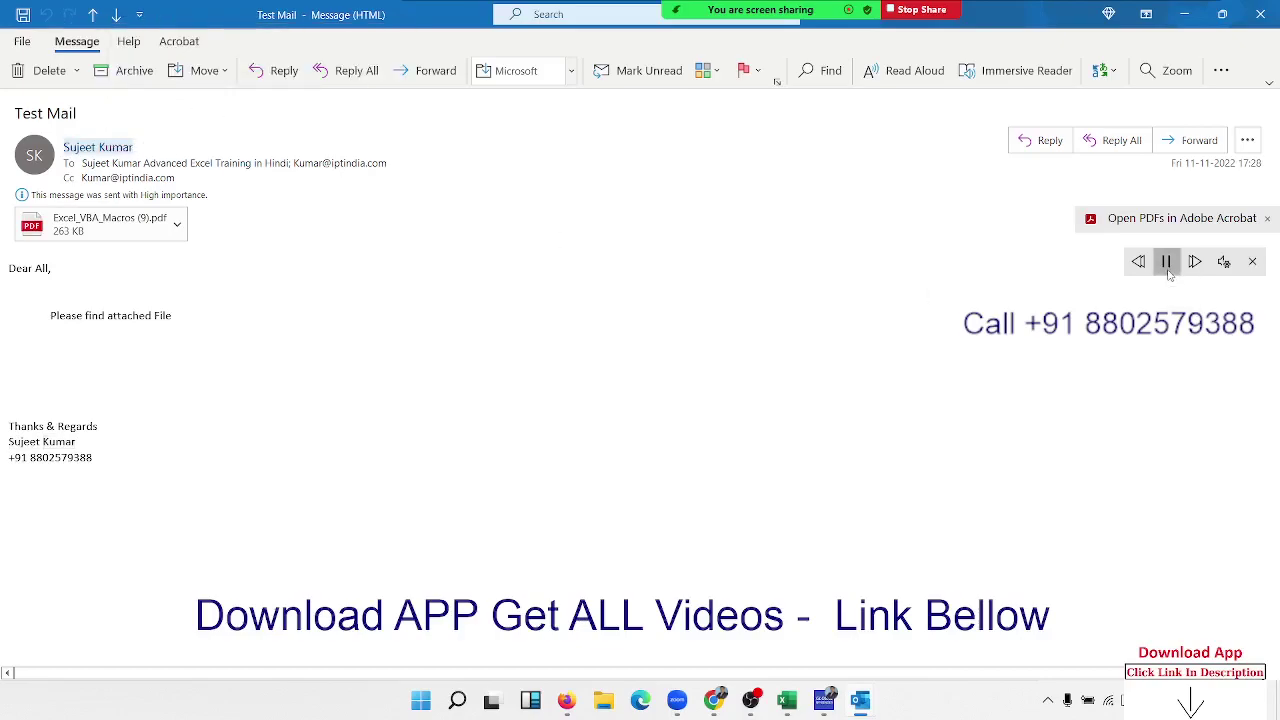
{"action": "left_click", "coordinate": [1166, 262]}
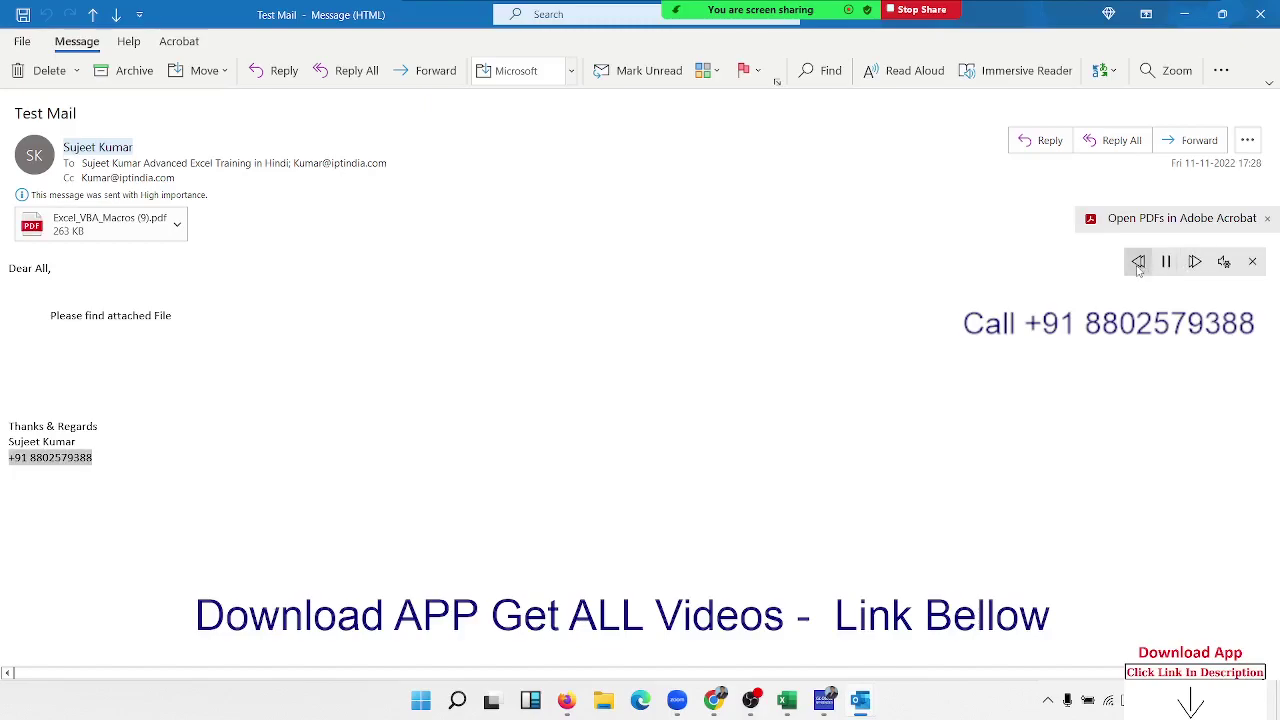
{"action": "left_click", "coordinate": [1138, 262]}
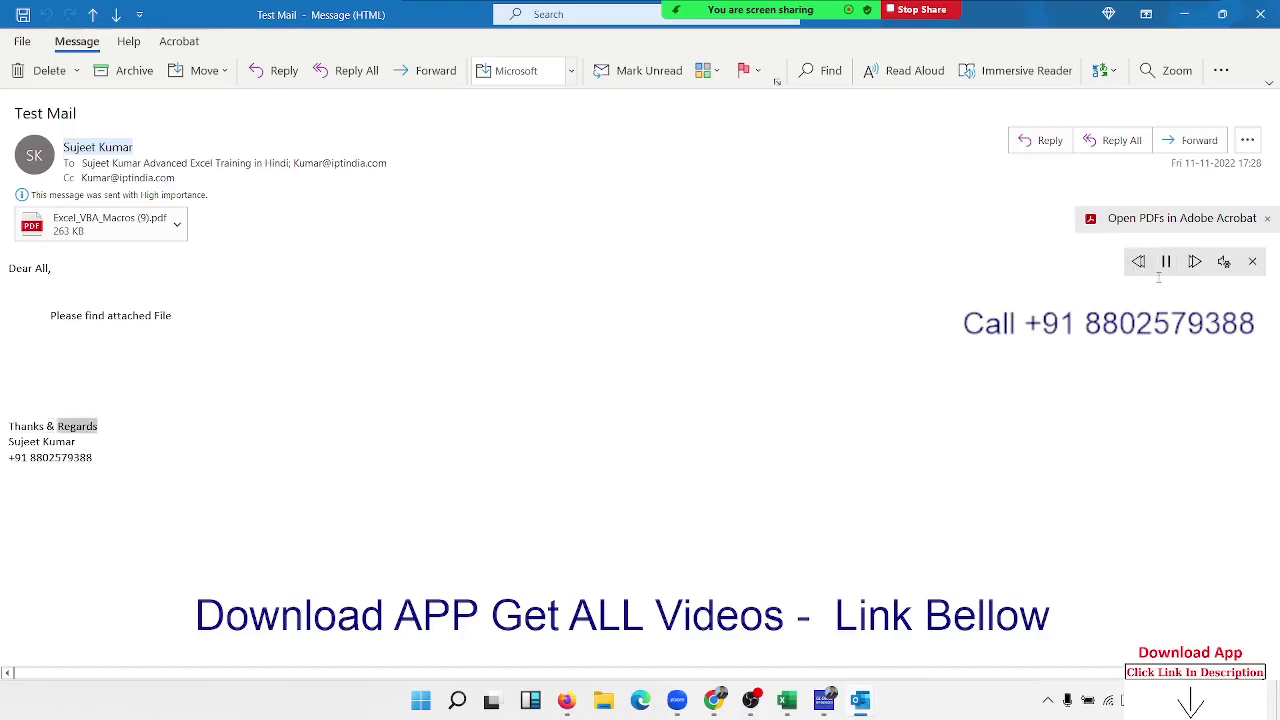
{"action": "left_click", "coordinate": [1140, 266]}
{"action": "left_click", "coordinate": [1140, 264]}
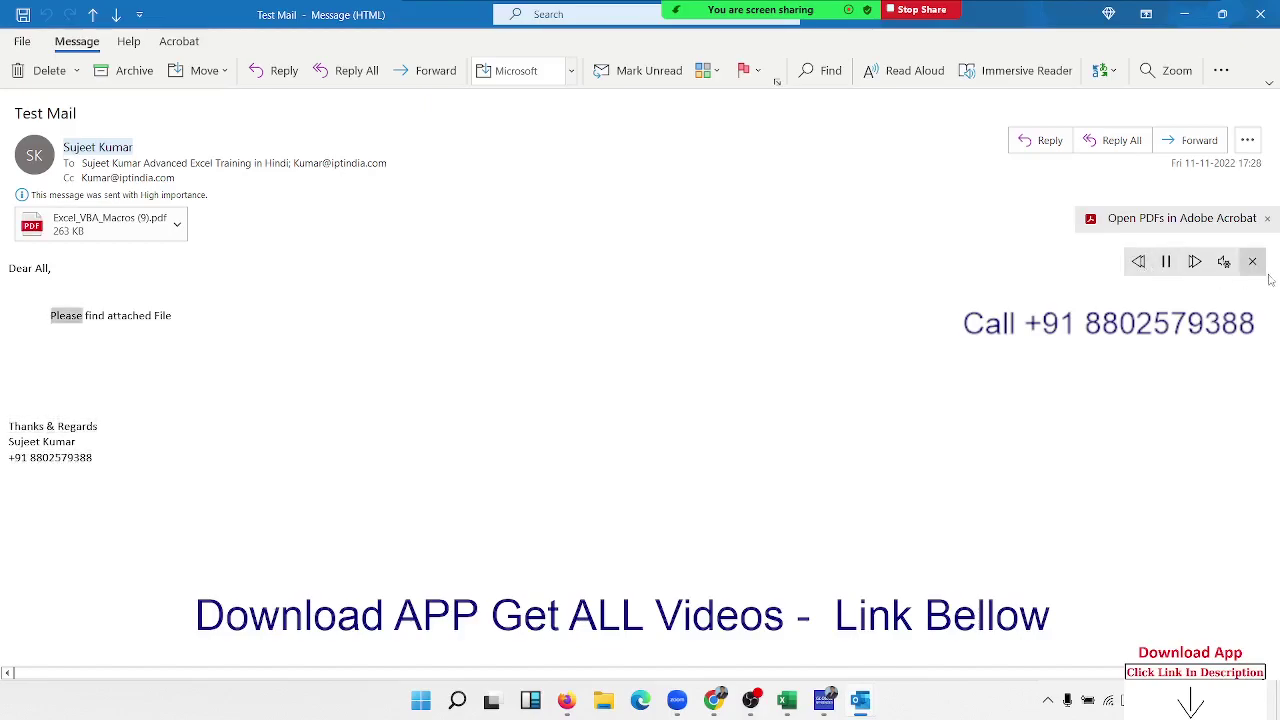
{"action": "left_click", "coordinate": [1252, 261]}
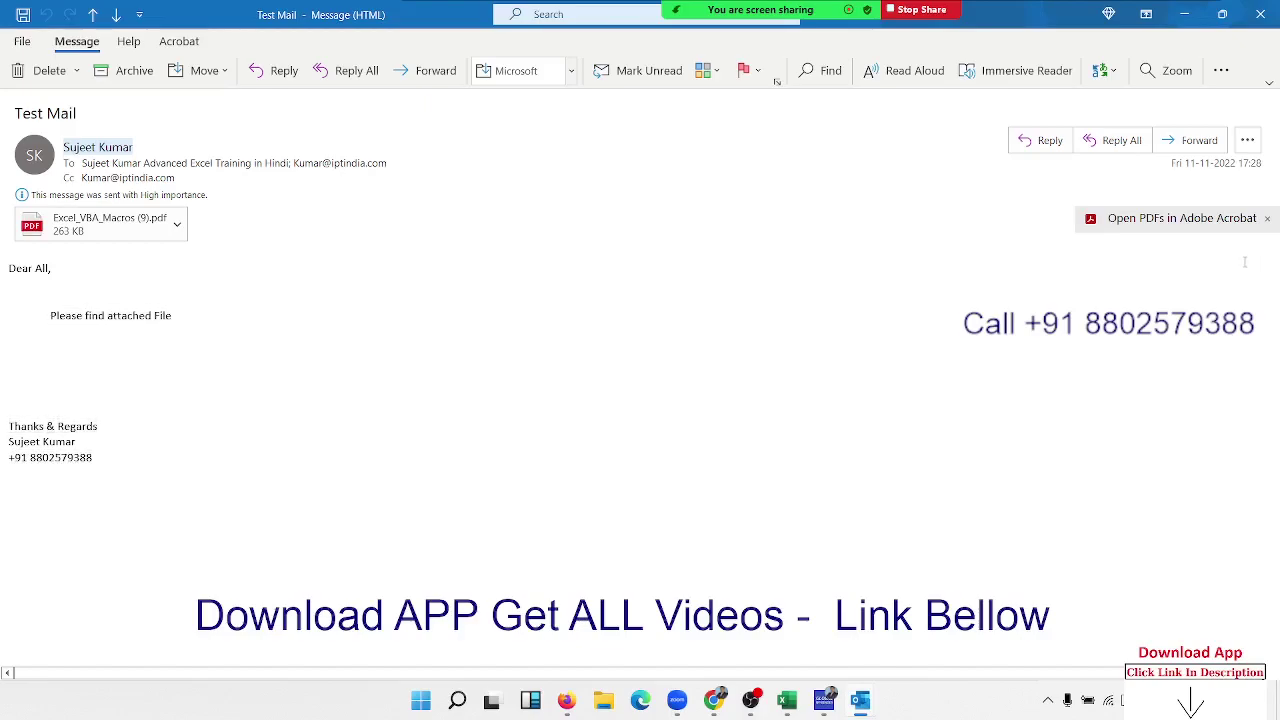
{"action": "left_click", "coordinate": [1020, 76]}
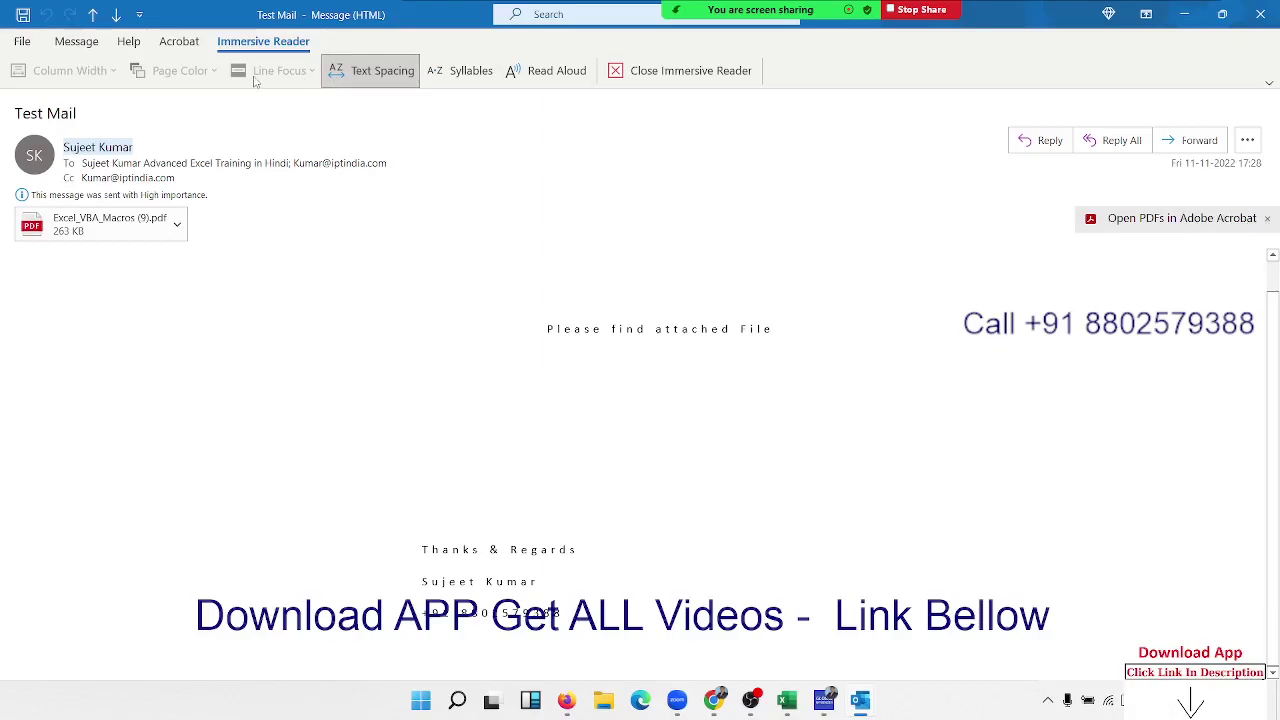
{"action": "left_click", "coordinate": [471, 76]}
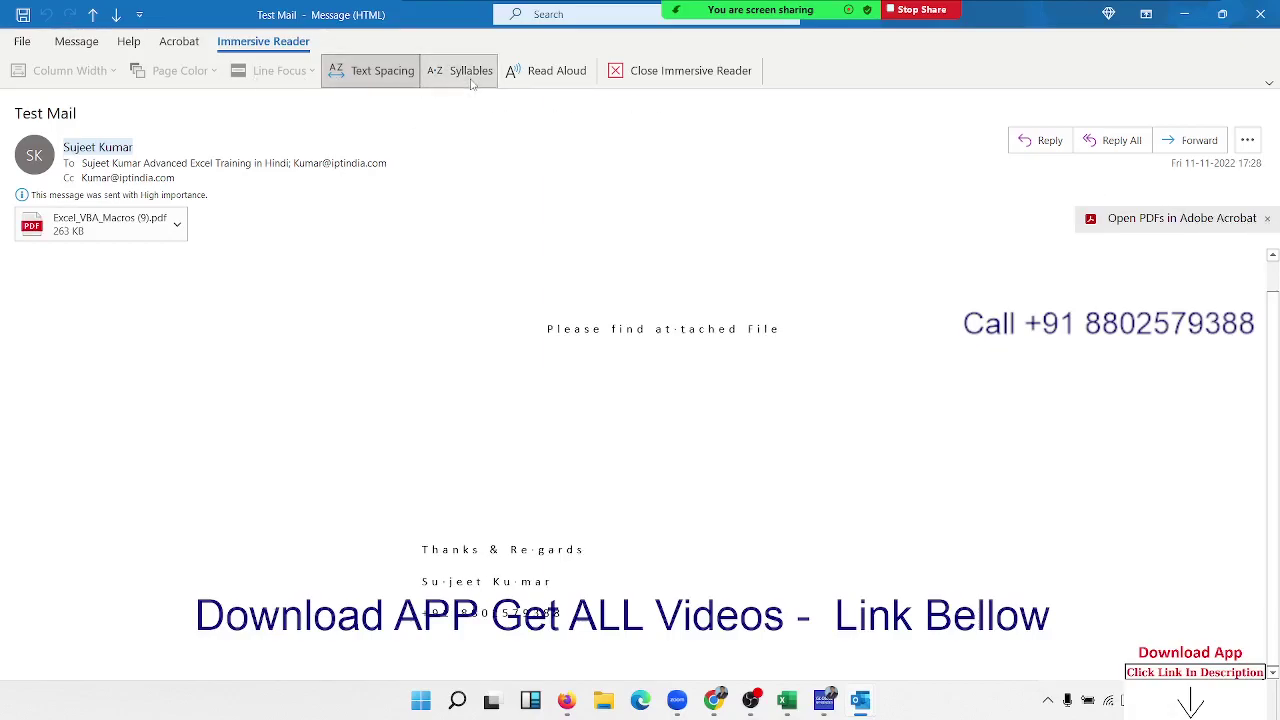
{"action": "left_click", "coordinate": [645, 78]}
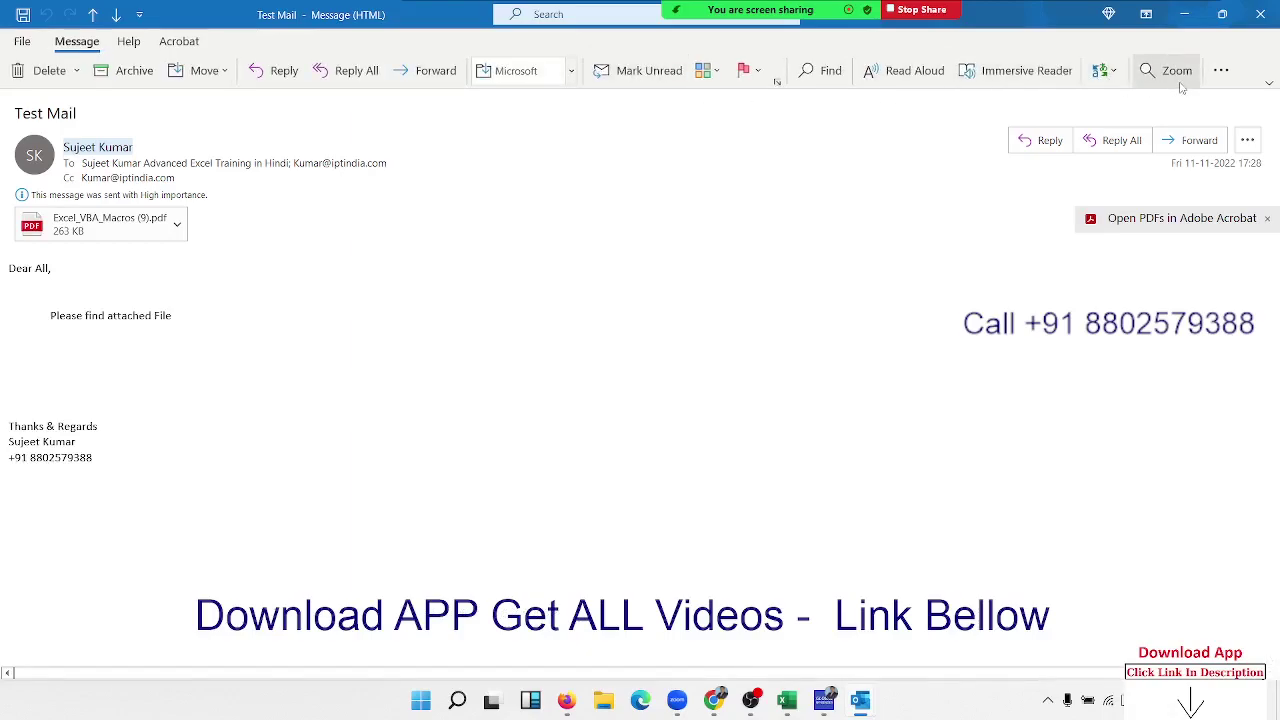
{"action": "left_click", "coordinate": [1222, 72]}
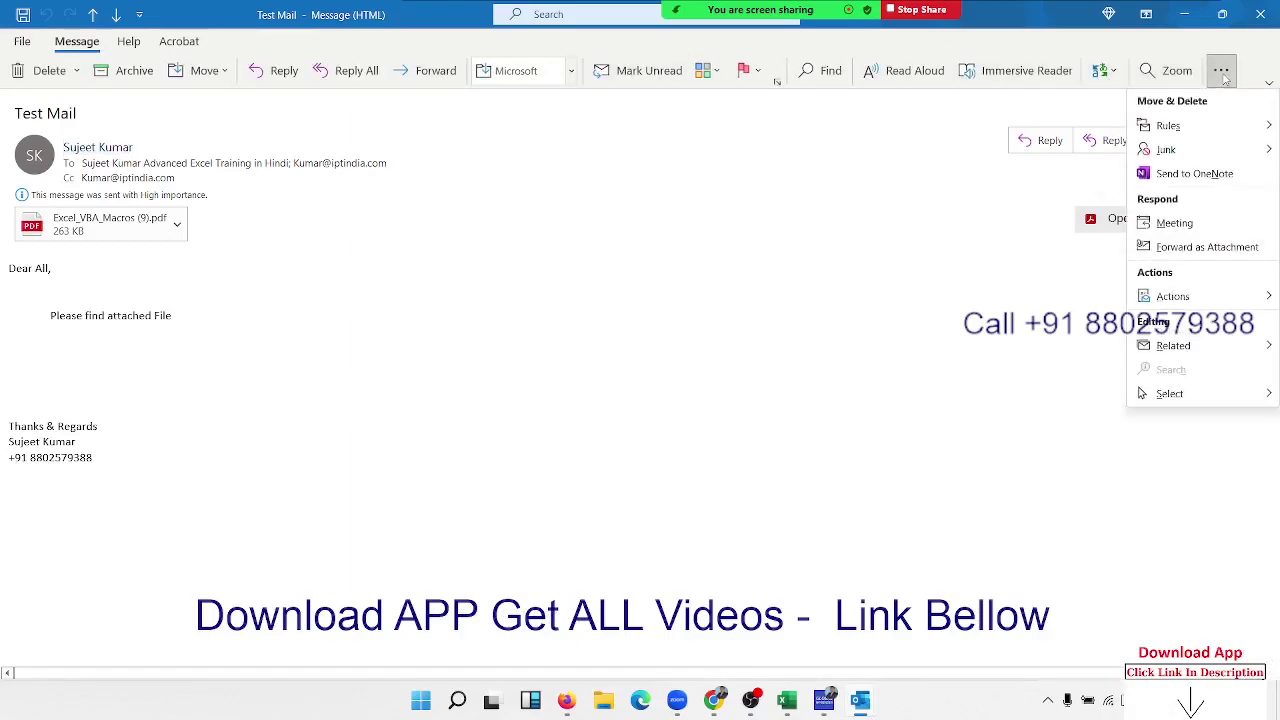
{"action": "mouse_move", "coordinate": [1201, 130]}
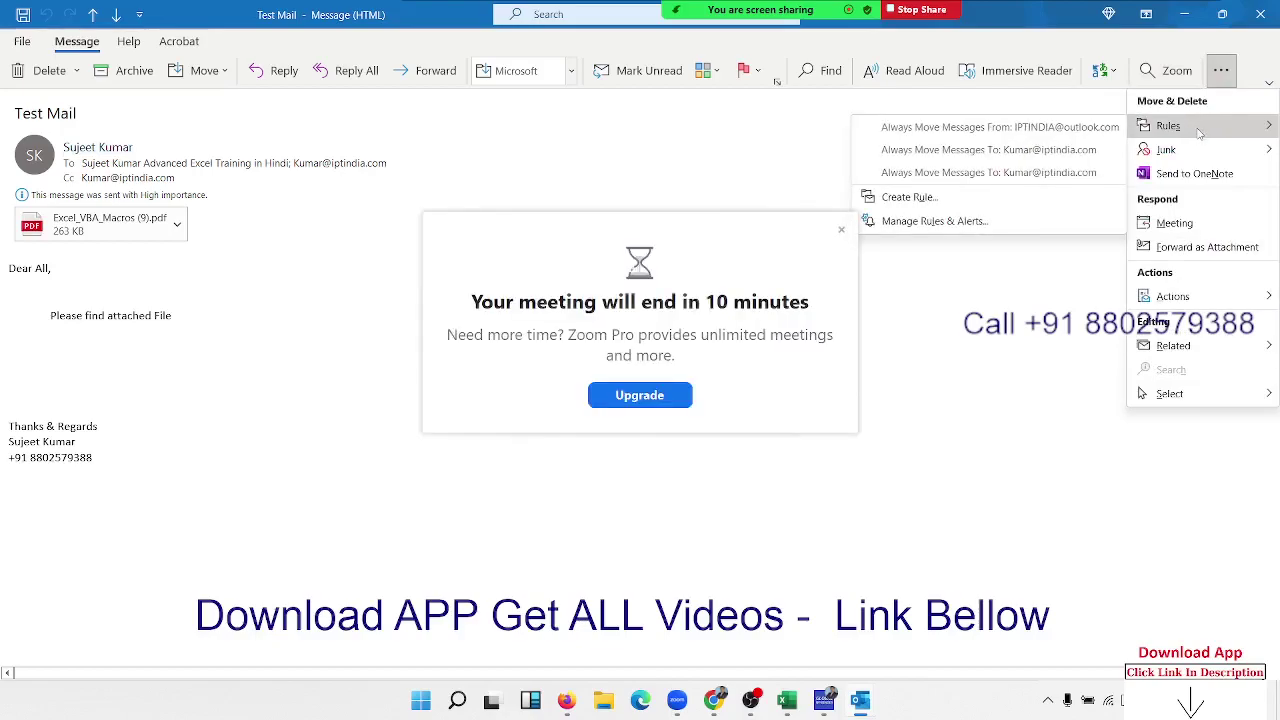
{"action": "left_click", "coordinate": [841, 231]}
{"action": "left_click", "coordinate": [1222, 74]}
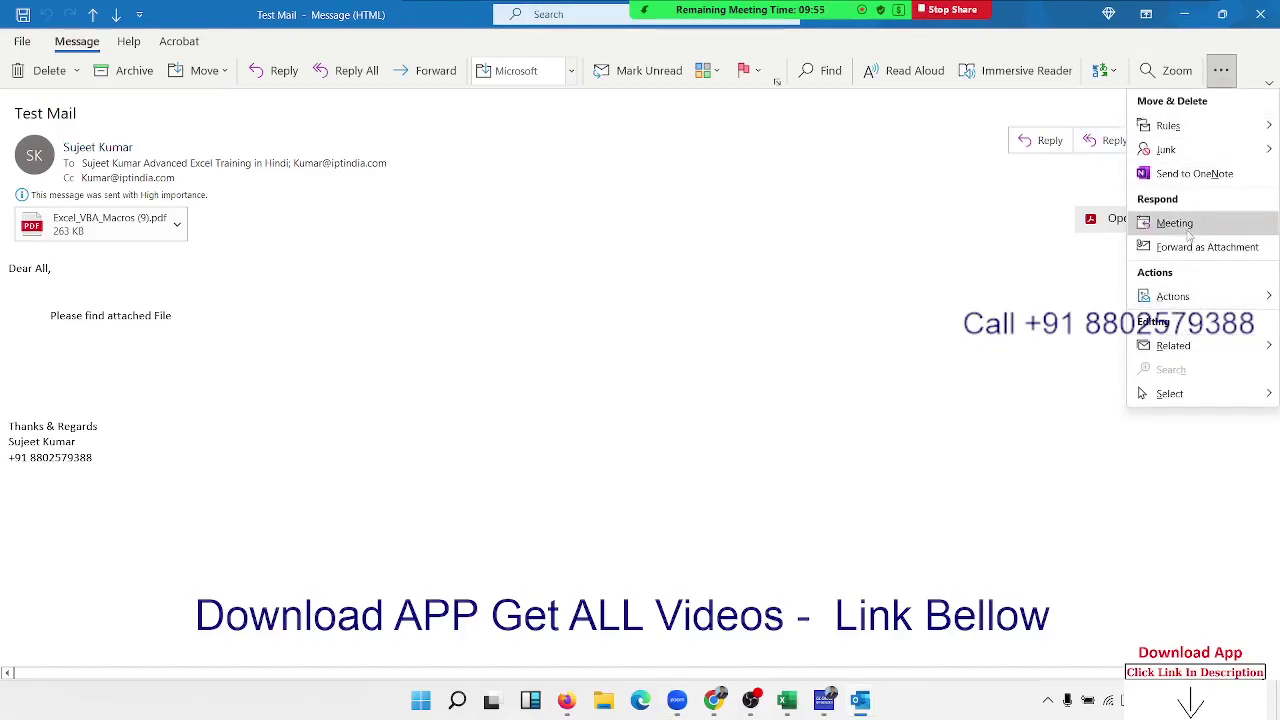
{"action": "mouse_move", "coordinate": [1187, 357]}
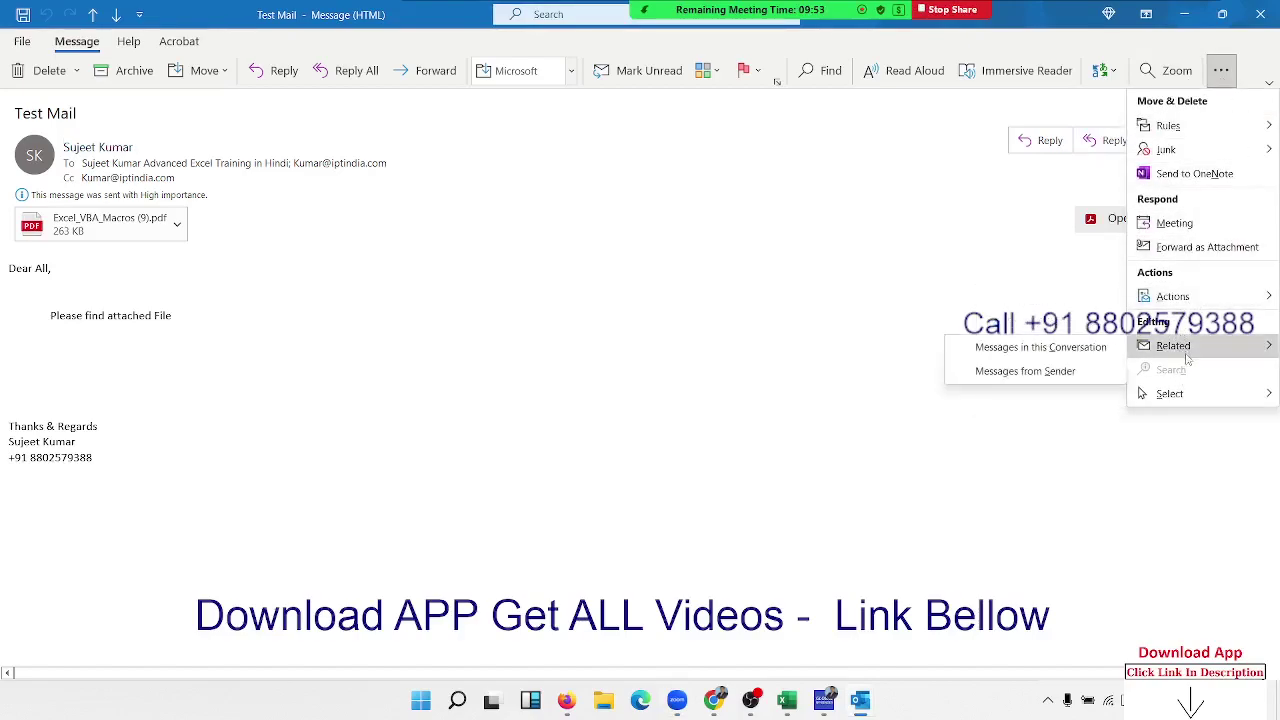
{"action": "mouse_move", "coordinate": [1180, 393]}
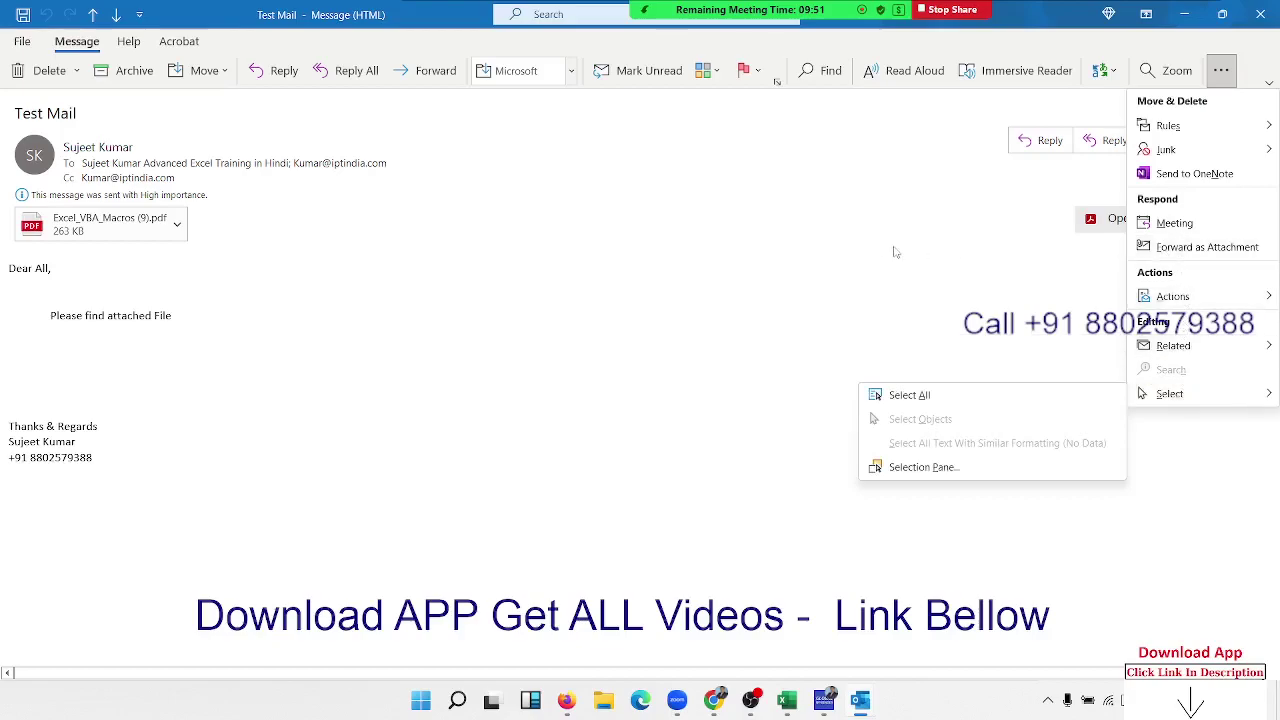
{"action": "key", "text": "Escape"}
{"action": "key", "text": "Escape"}
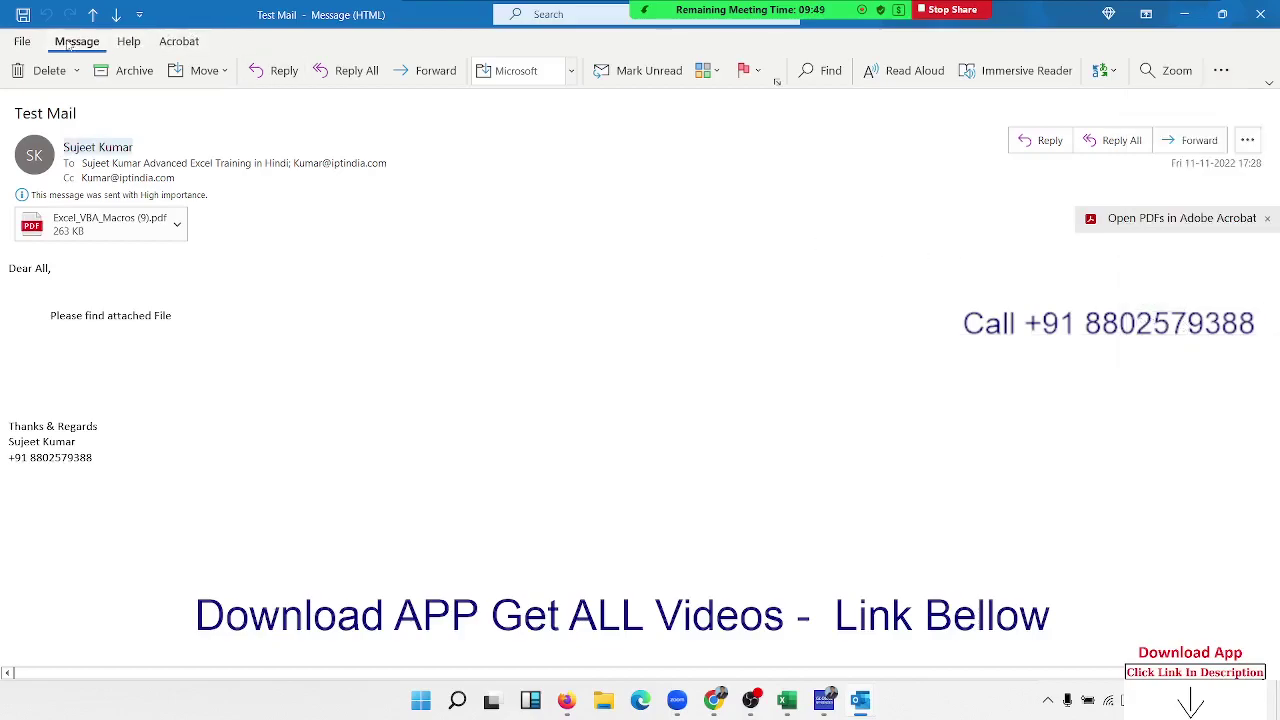
{"action": "left_click", "coordinate": [22, 41]}
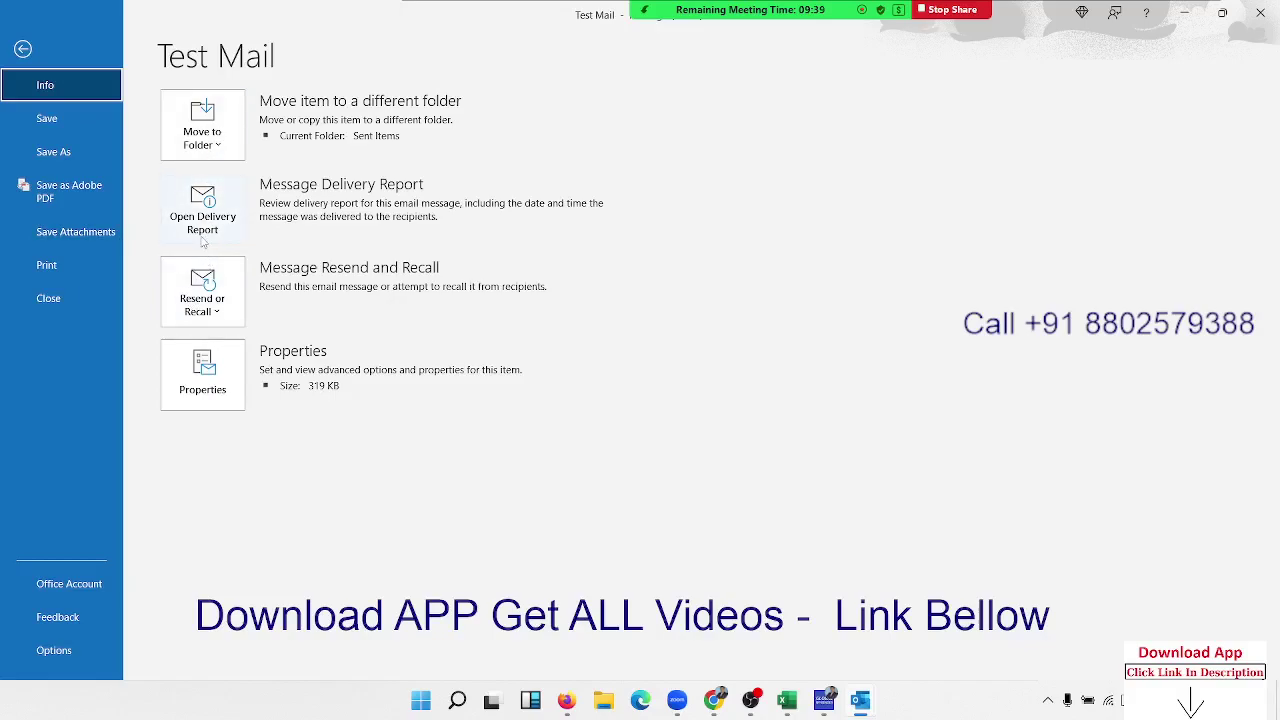
{"action": "key", "text": "Escape"}
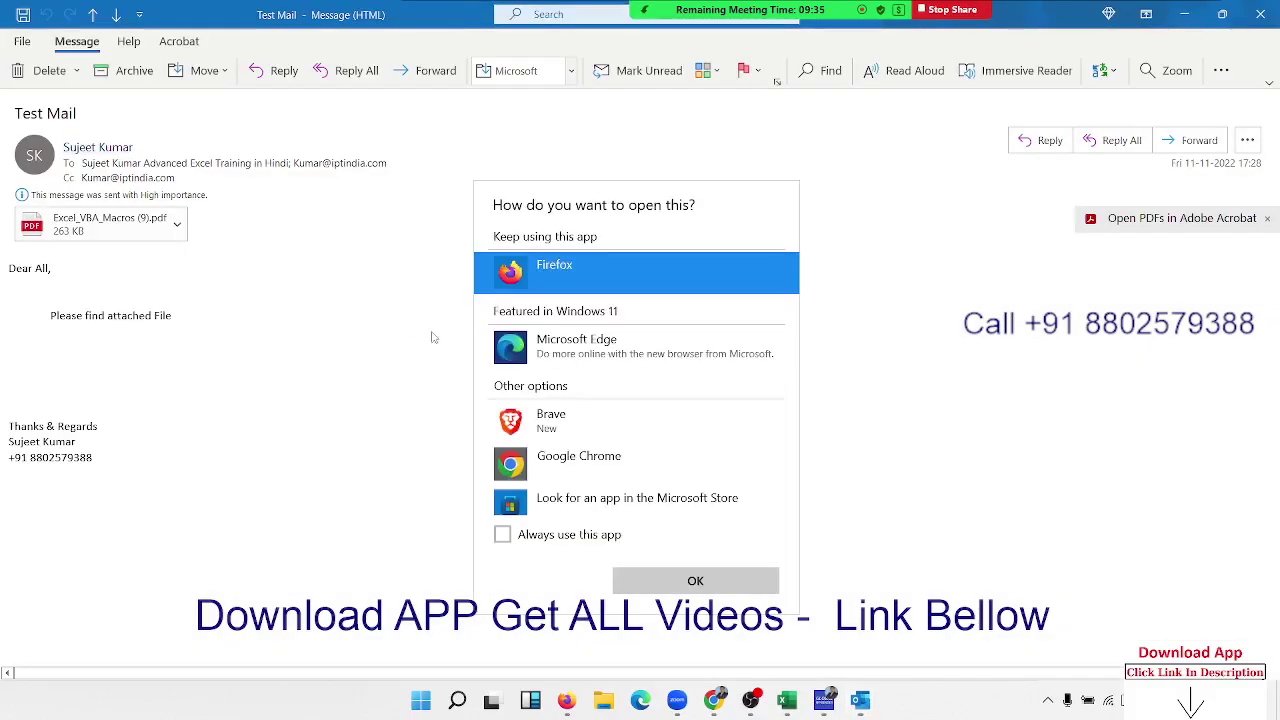
{"action": "left_click", "coordinate": [722, 587]}
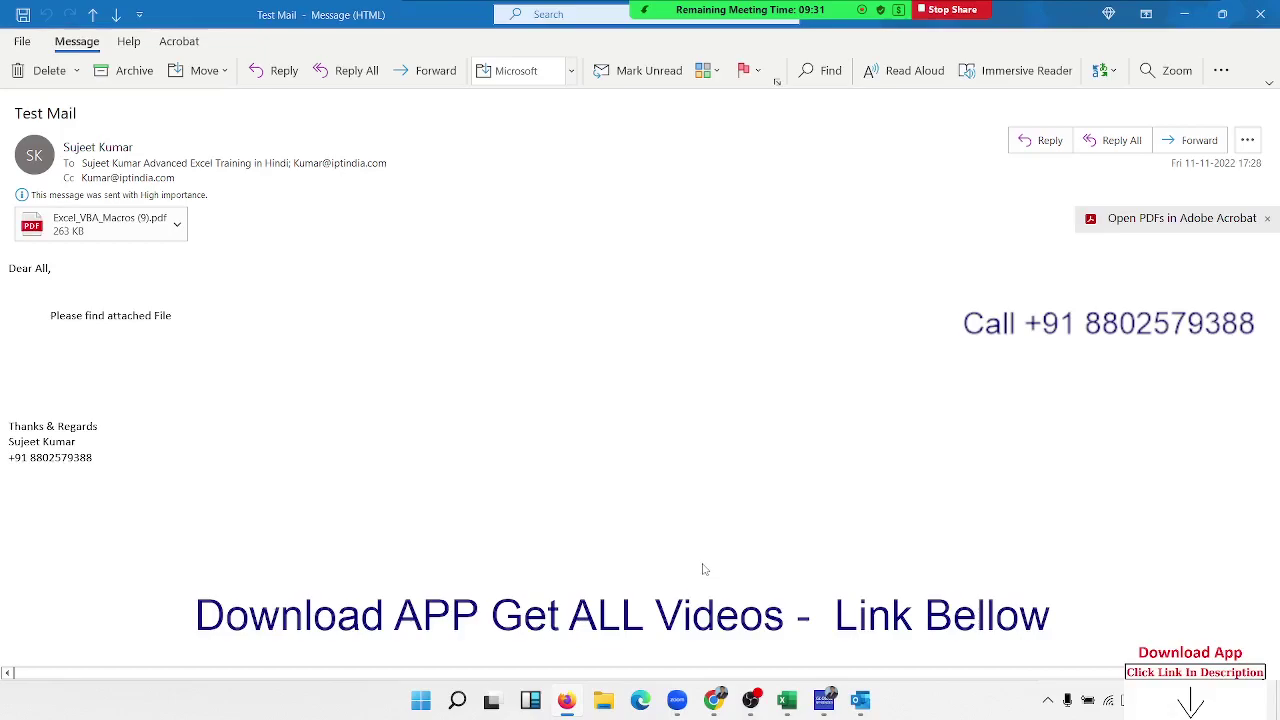
Step: Recall Test Mail via File > Resend or Recall, deleting unread copies
{"action": "left_click", "coordinate": [22, 42]}
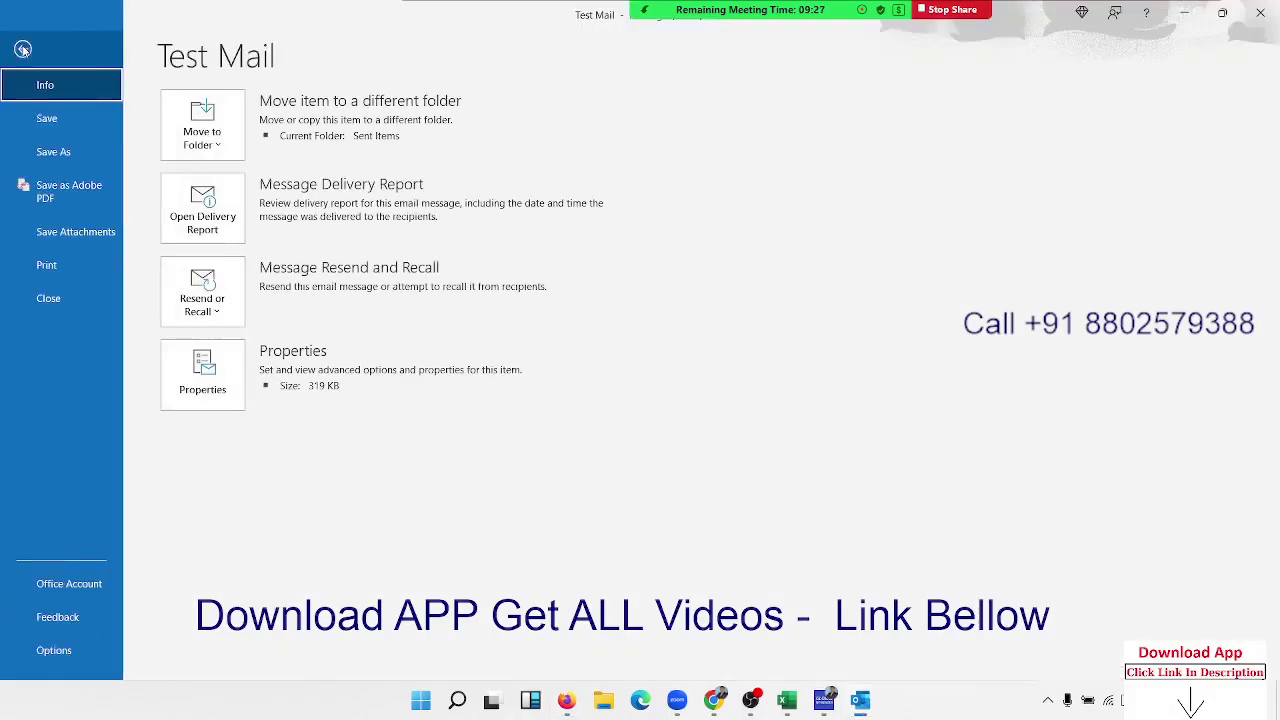
{"action": "left_click", "coordinate": [213, 310]}
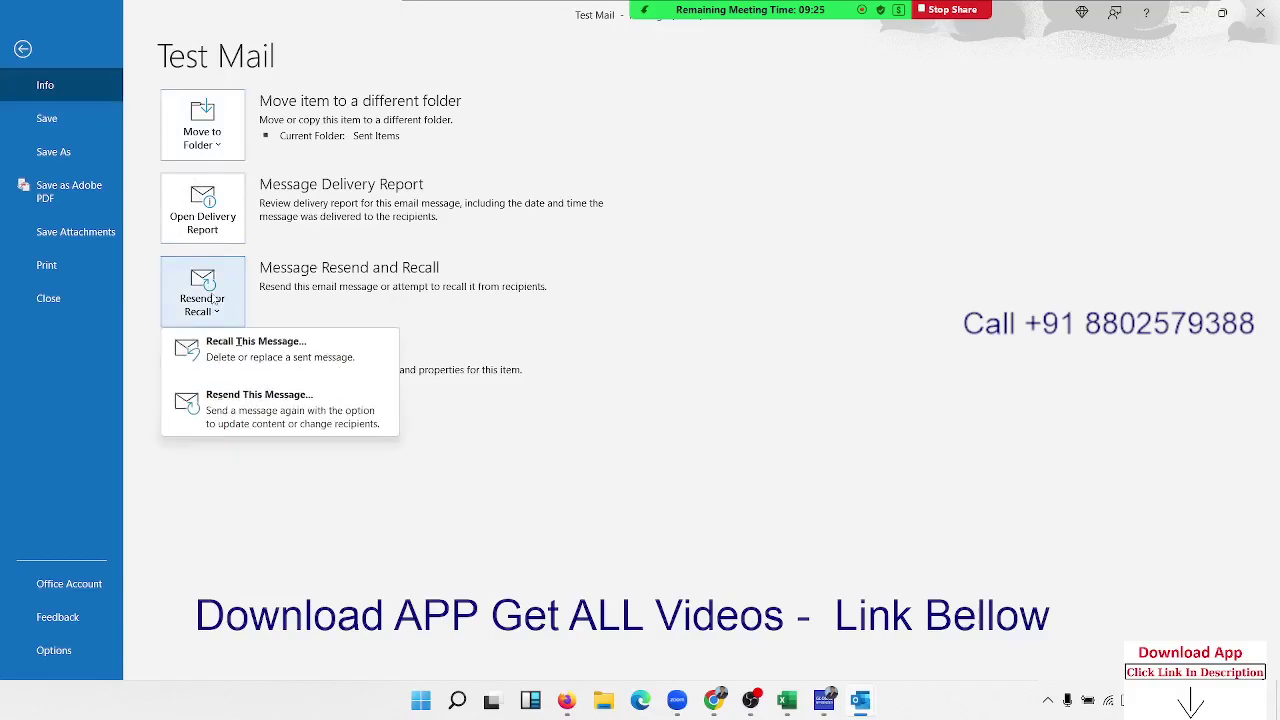
{"action": "left_click", "coordinate": [306, 362]}
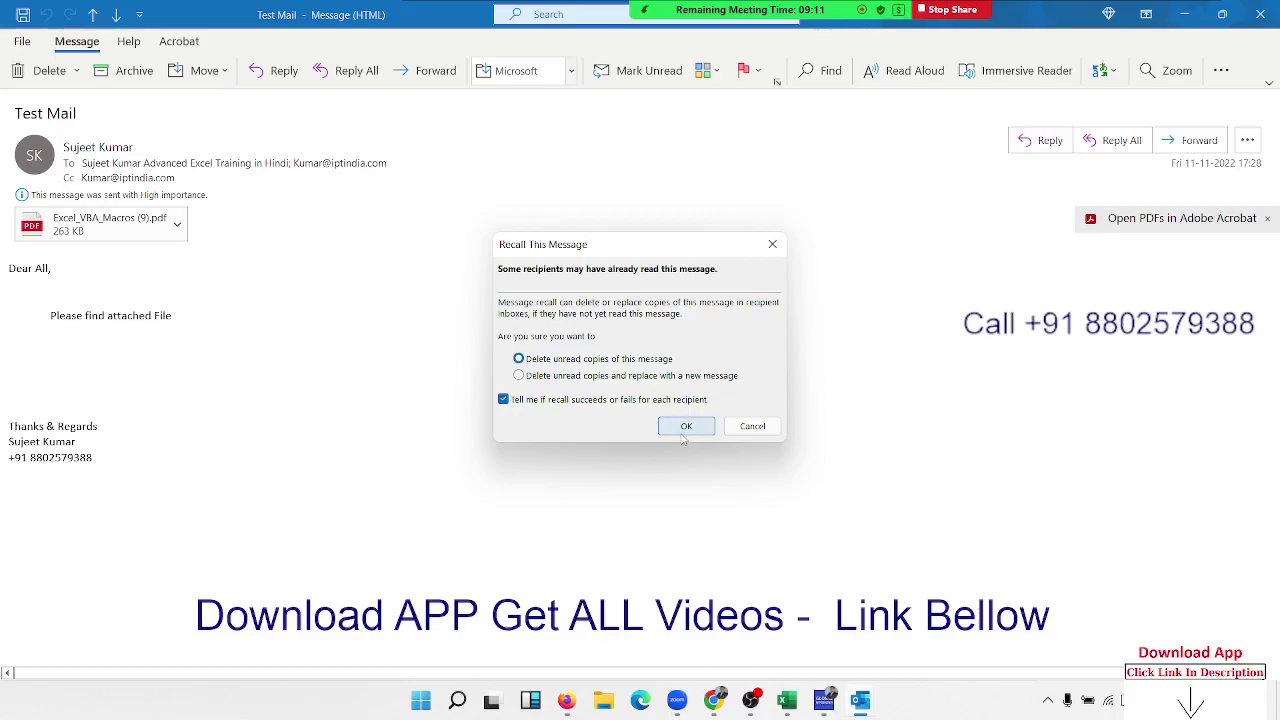
{"action": "left_click", "coordinate": [684, 432]}
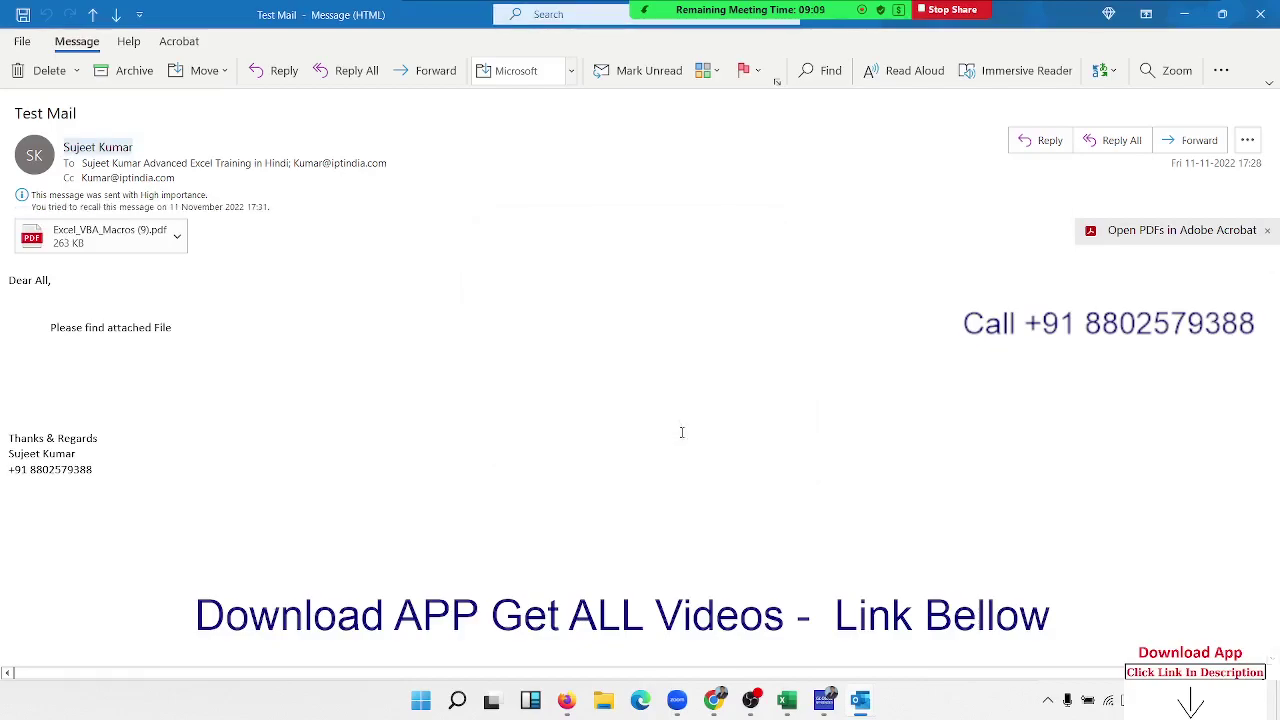
Step: Close the open Test Mail message window
{"action": "left_click", "coordinate": [1260, 14]}
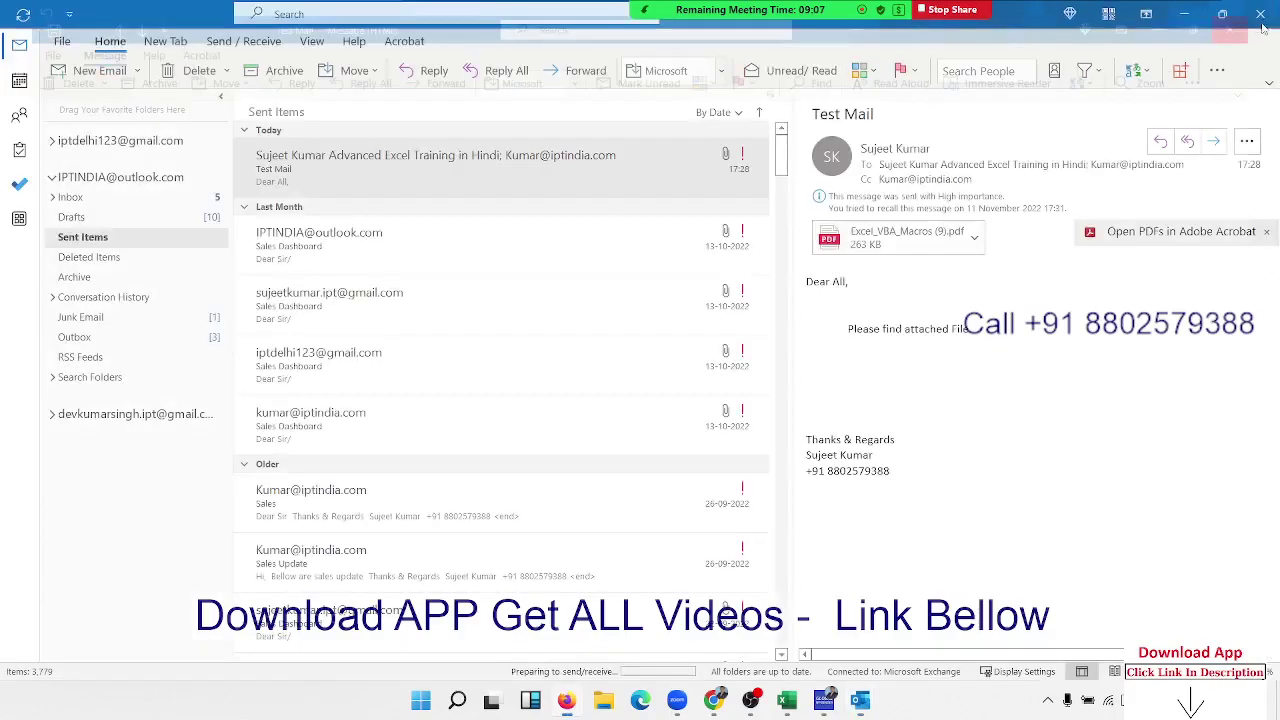